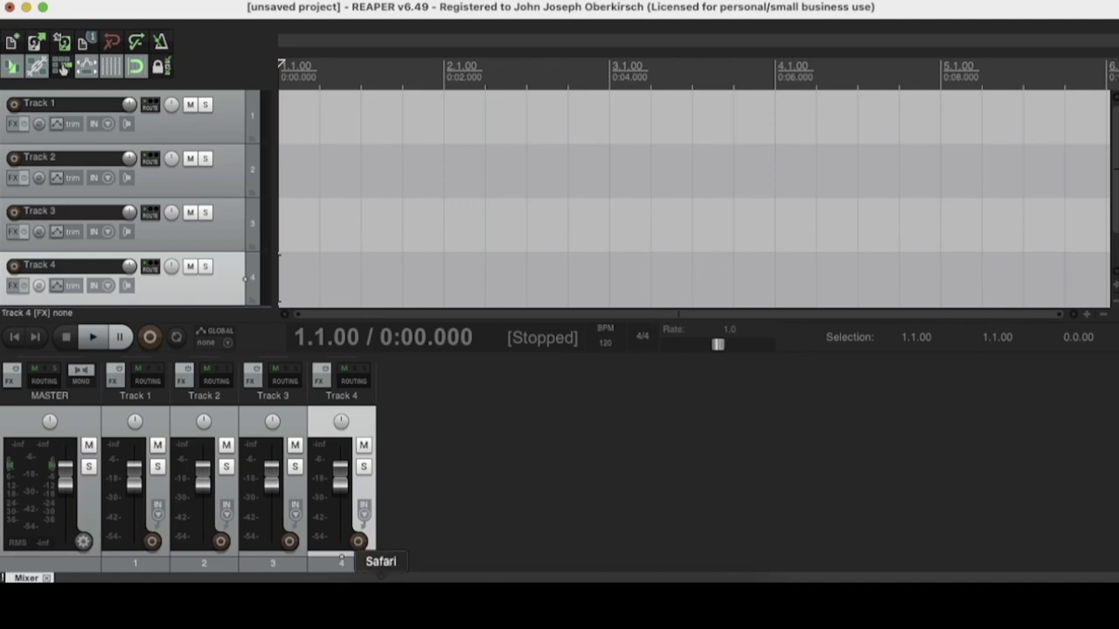
# Switch from REAPER to the reaper.fm homepage in Safari
pyautogui.click(341, 564)
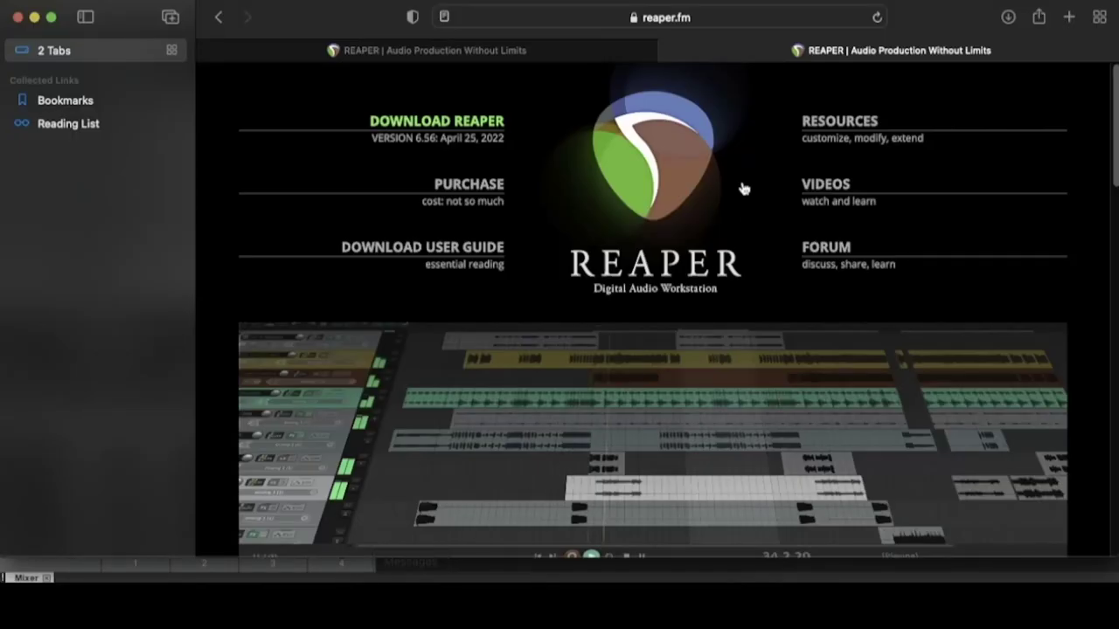
# Go to the REAPER Stash theme uploads via RESOURCES > Themes
pyautogui.click(720, 17)
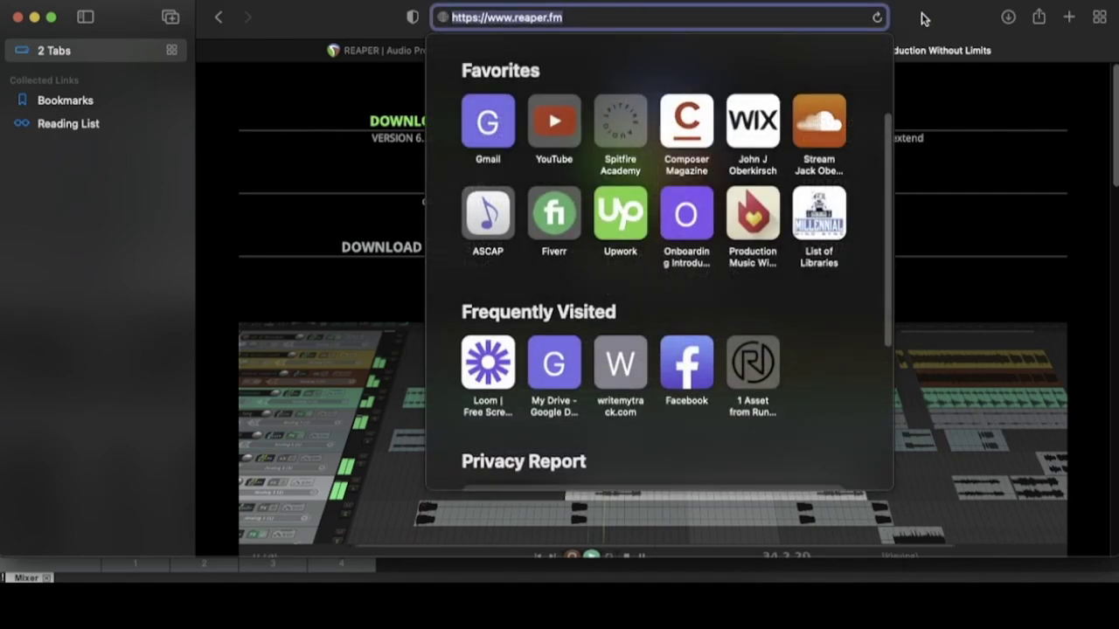
pyautogui.press('Escape')
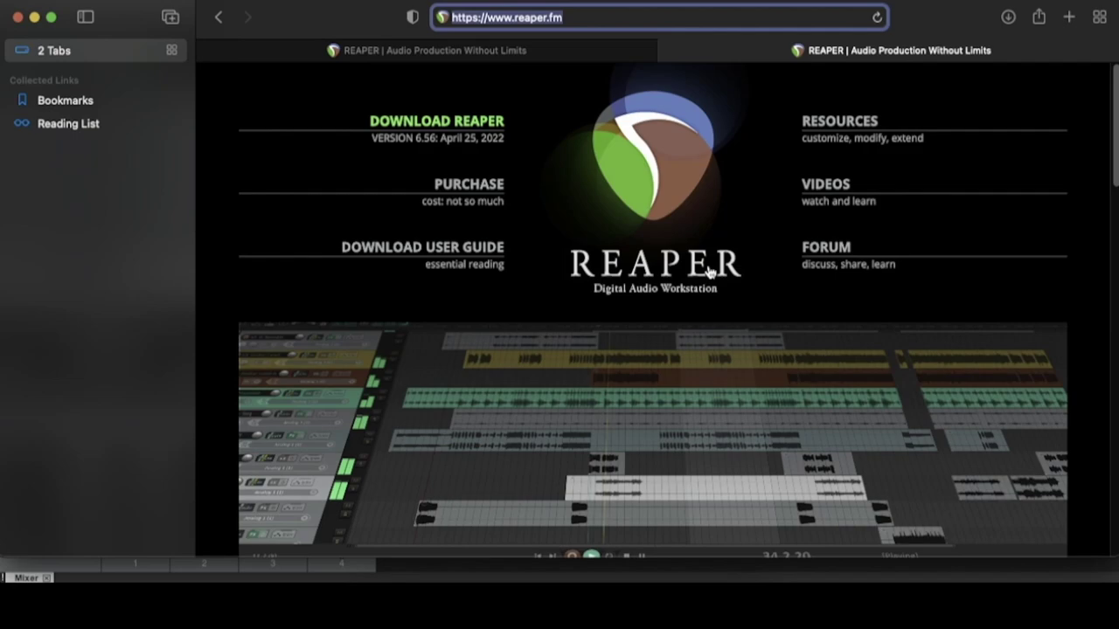
pyautogui.click(839, 133)
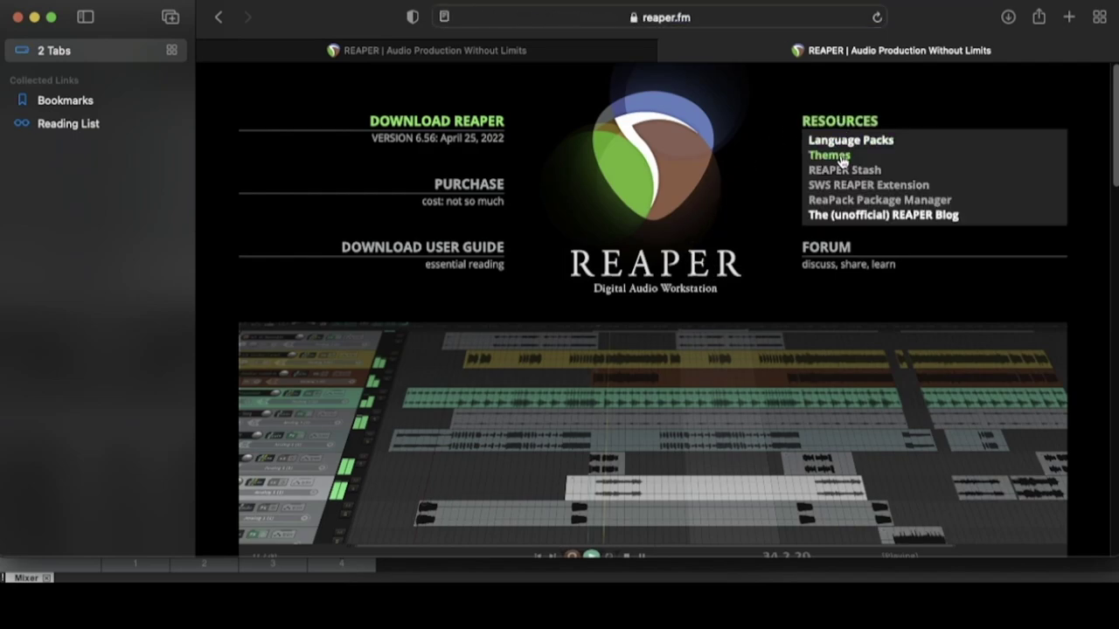
pyautogui.click(841, 157)
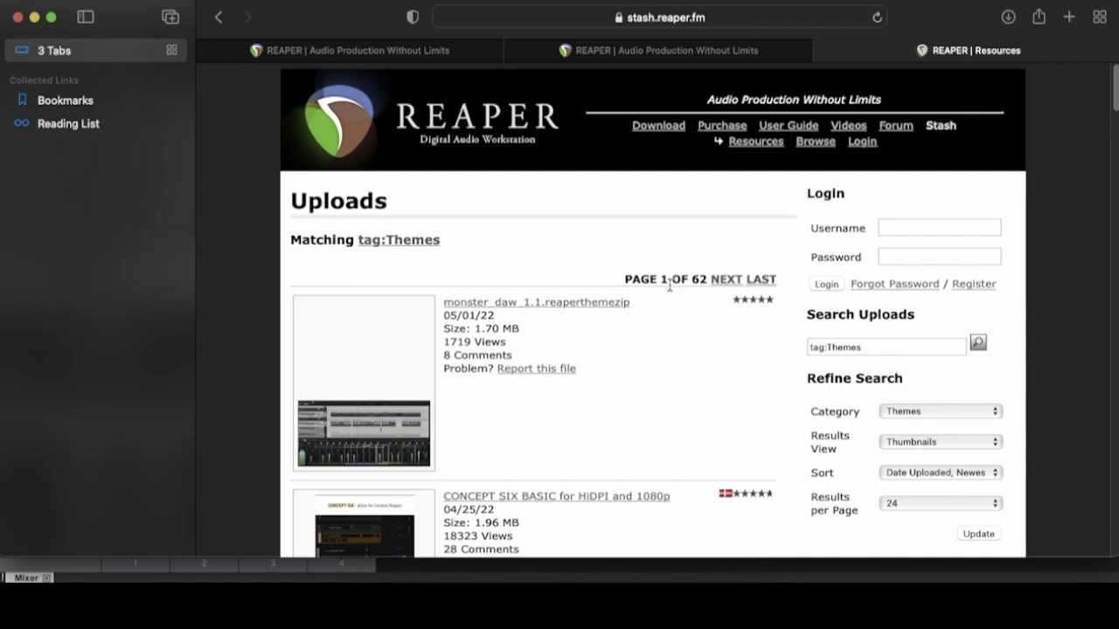
# Browse the uploaded themes list and open the Blackmore.ReaperThemeZip page
pyautogui.scroll(-10, 604, 215)
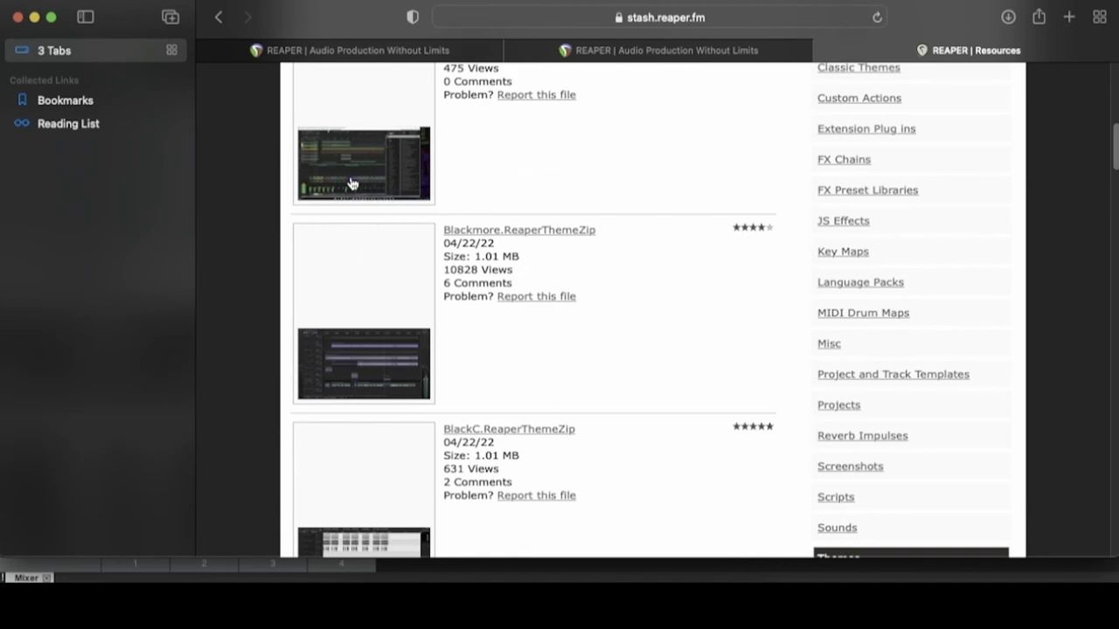
pyautogui.scroll(-4, 350, 184)
pyautogui.scroll(-10, 350, 184)
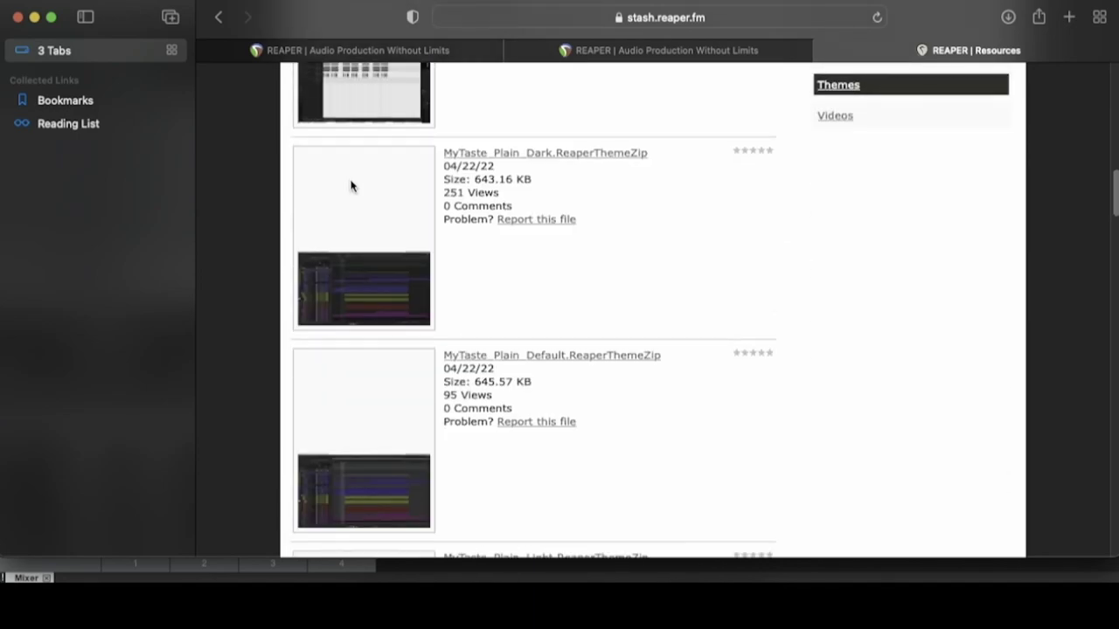
pyautogui.scroll(-14, 354, 188)
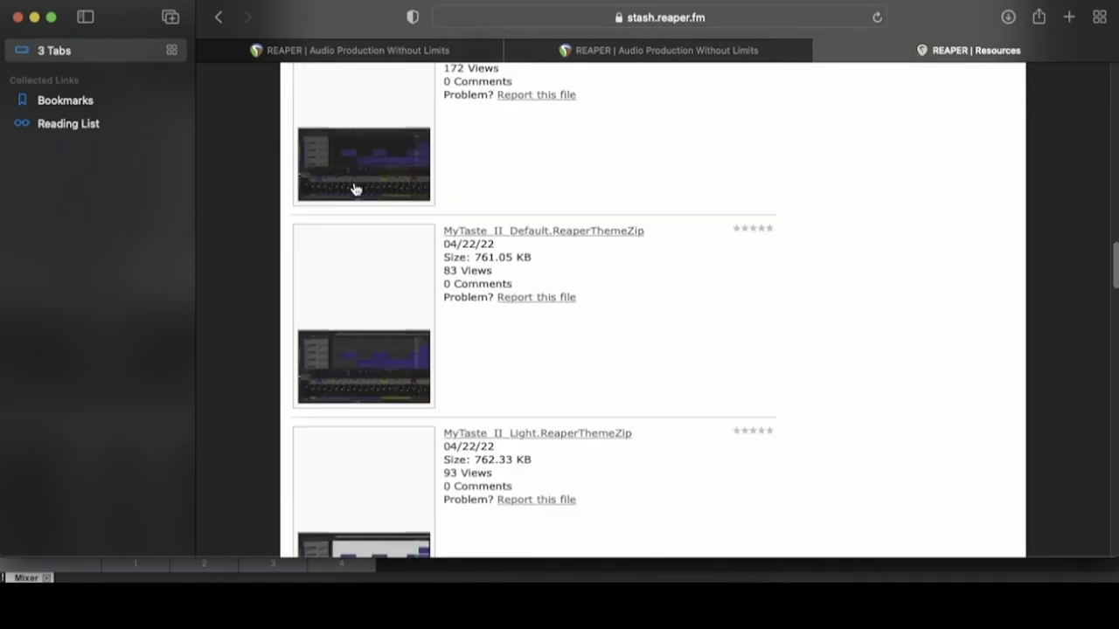
pyautogui.scroll(-2, 355, 188)
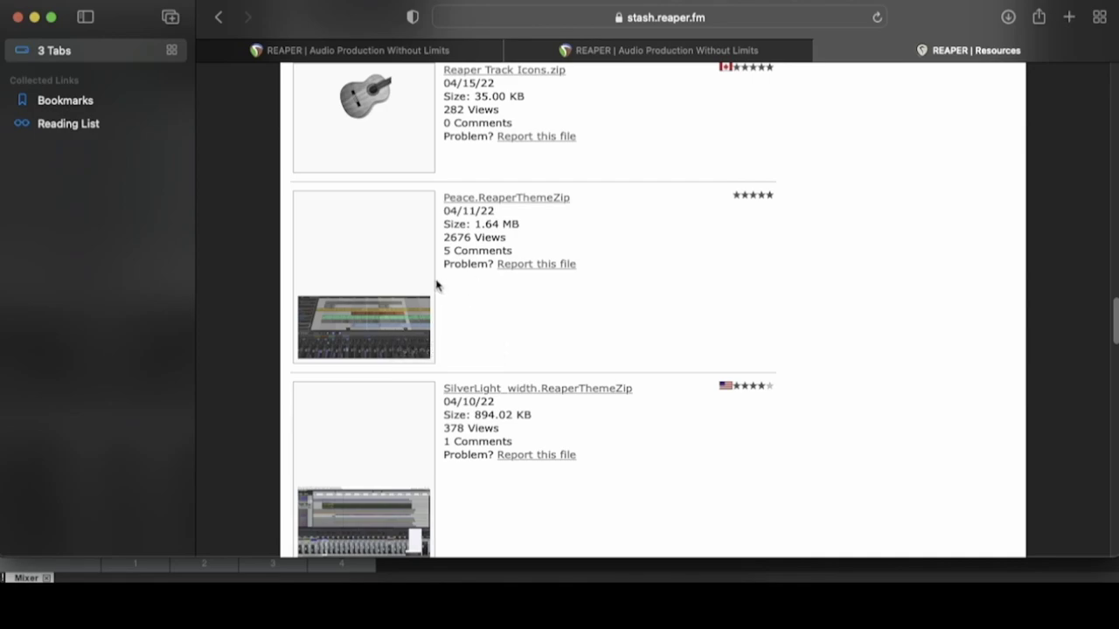
pyautogui.scroll(10, 437, 285)
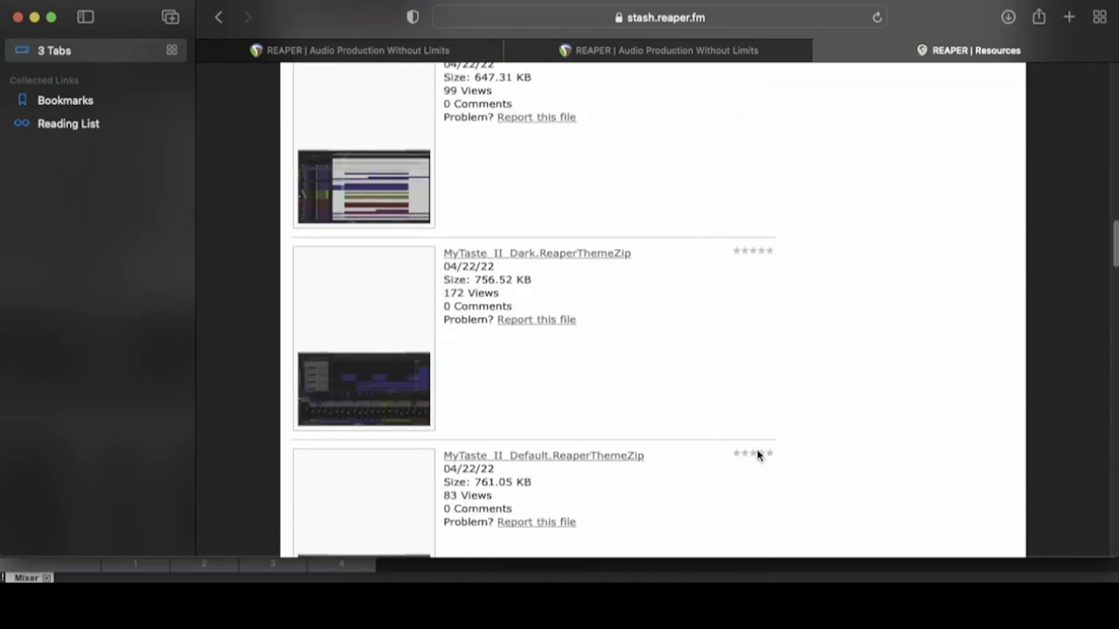
pyautogui.scroll(1, 525, 230)
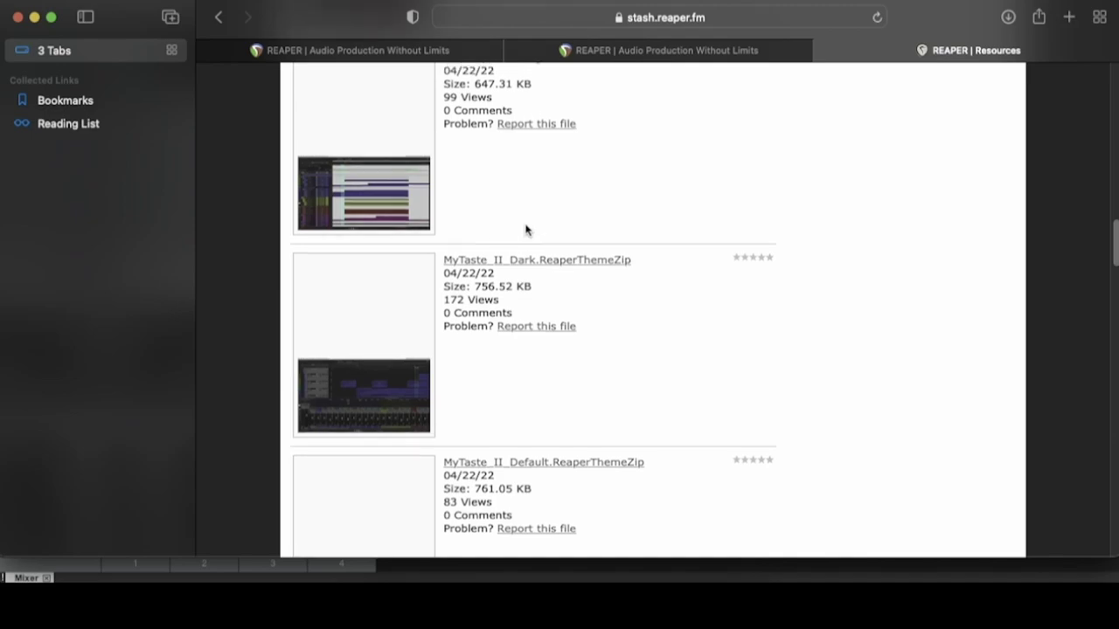
pyautogui.scroll(8, 526, 230)
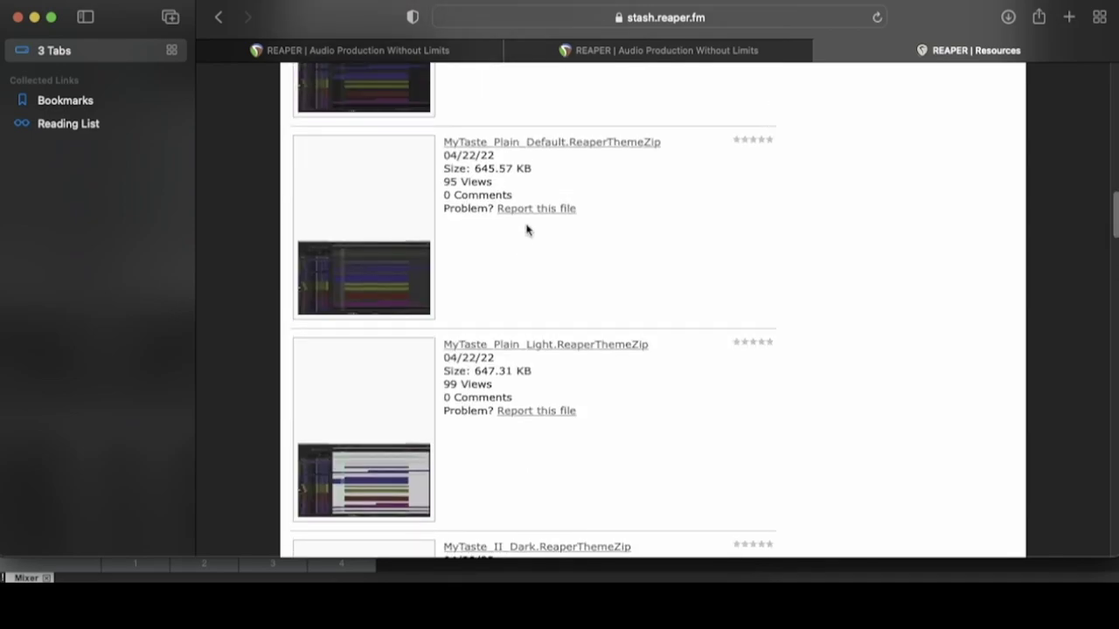
pyautogui.scroll(12, 528, 229)
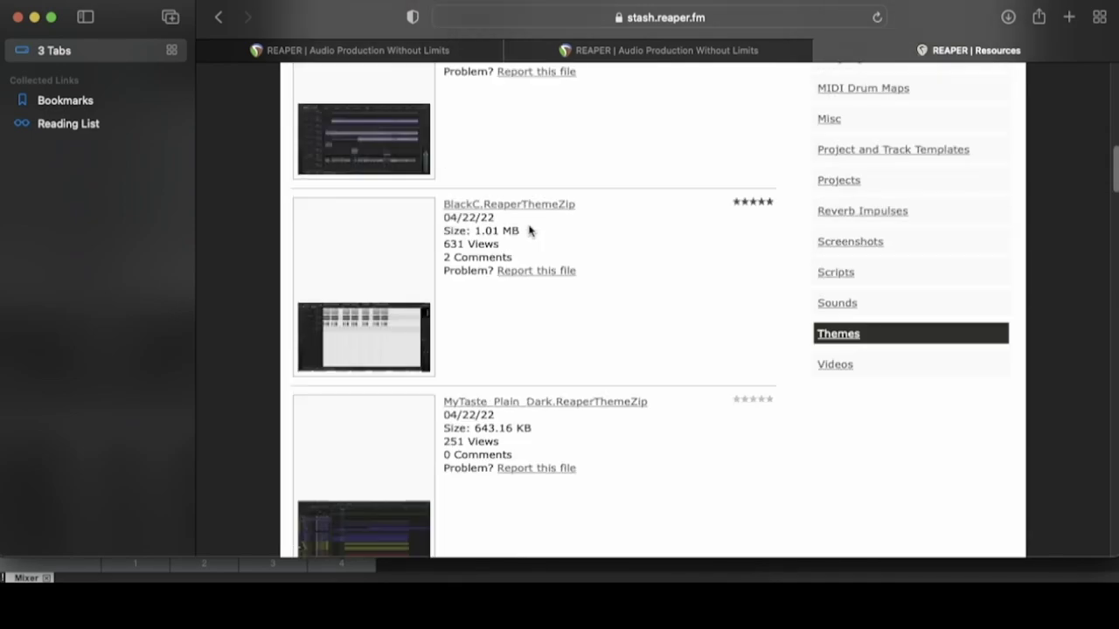
pyautogui.scroll(1, 528, 230)
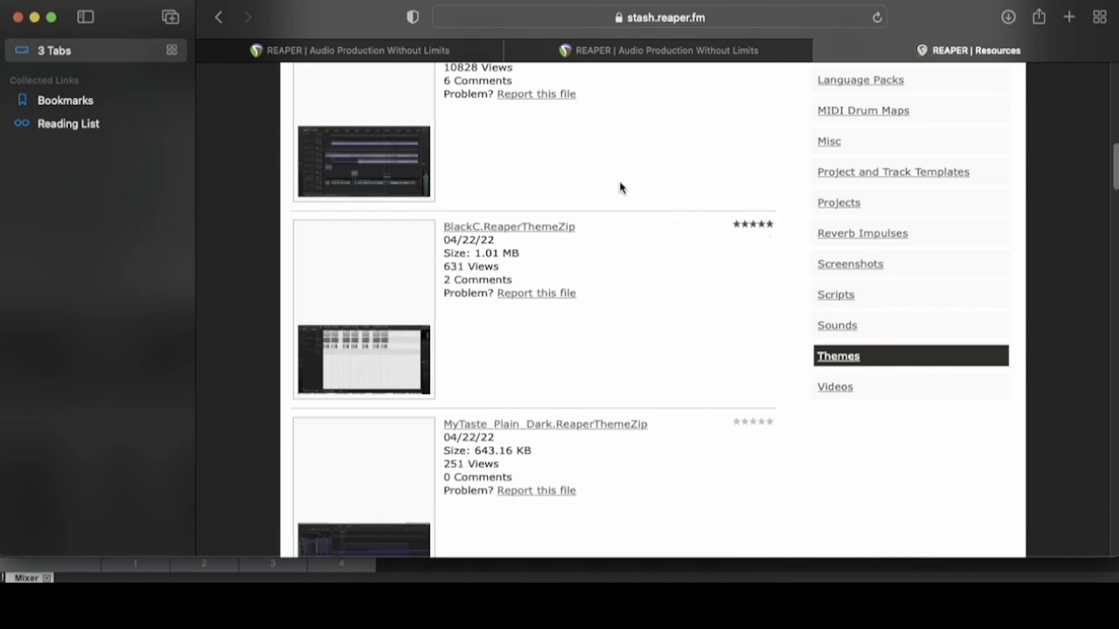
pyautogui.scroll(-20, 620, 187)
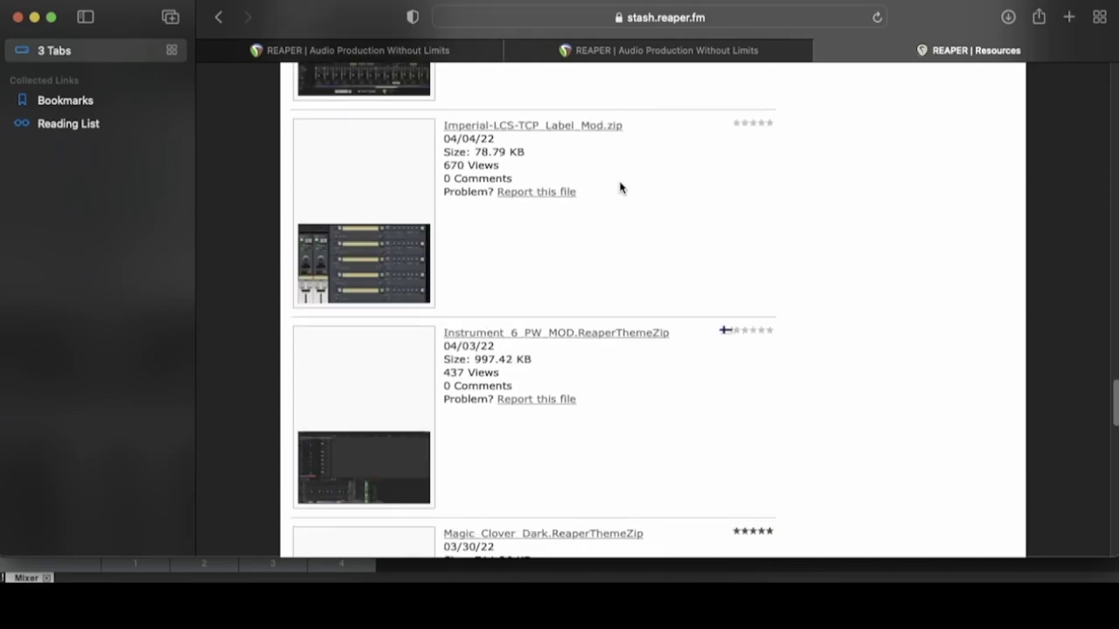
pyautogui.scroll(-10, 619, 188)
pyautogui.scroll(12, 620, 188)
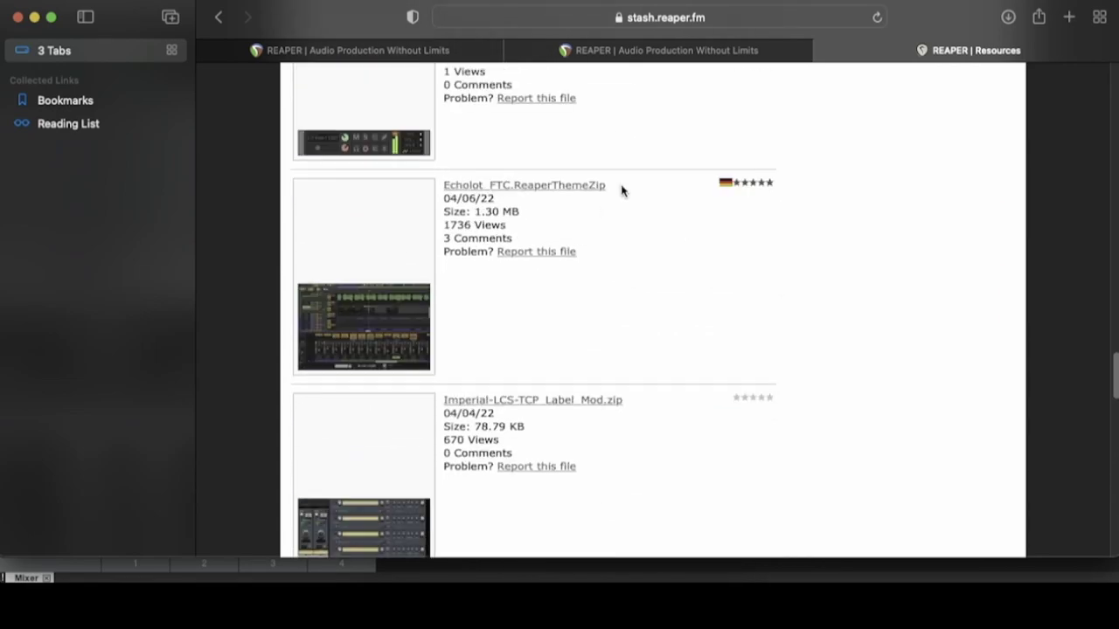
pyautogui.scroll(10, 621, 191)
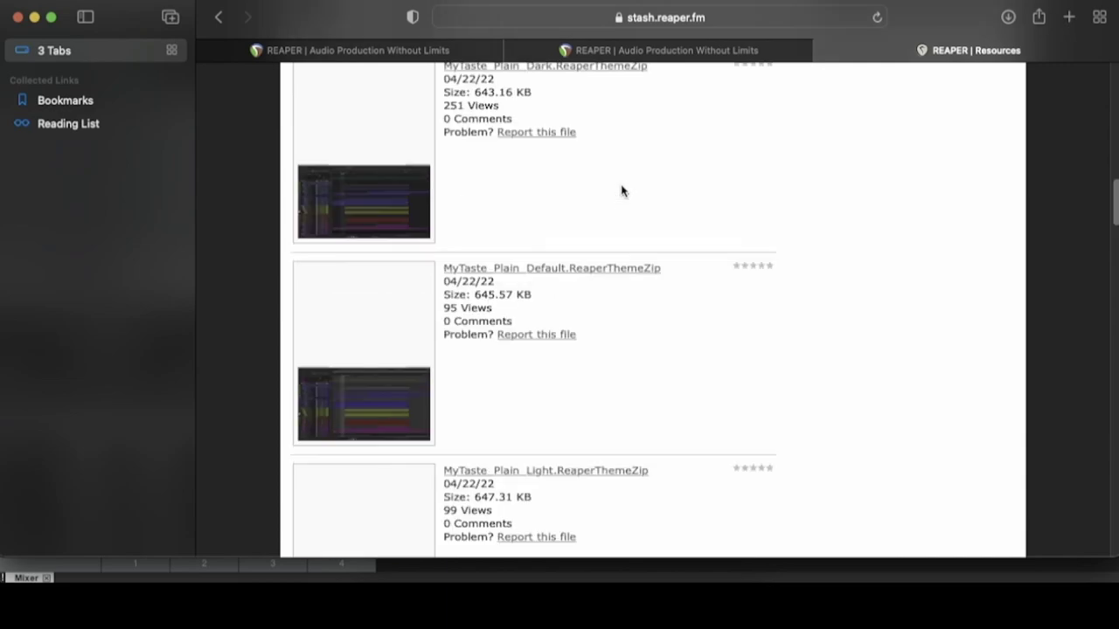
pyautogui.scroll(10, 621, 190)
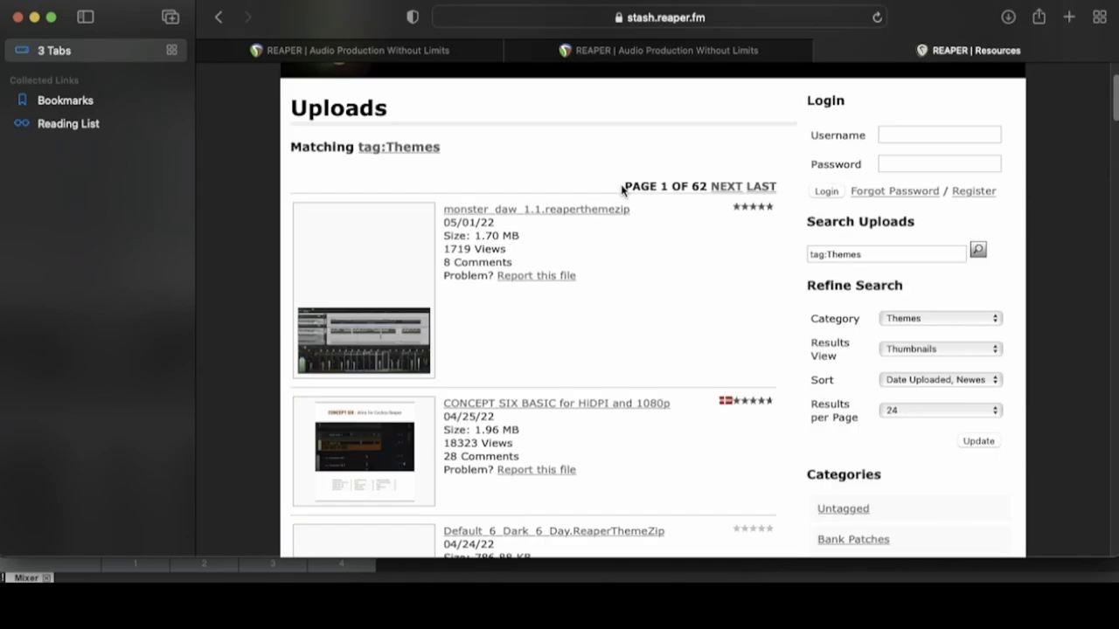
pyautogui.scroll(-3, 622, 190)
pyautogui.scroll(-1, 621, 189)
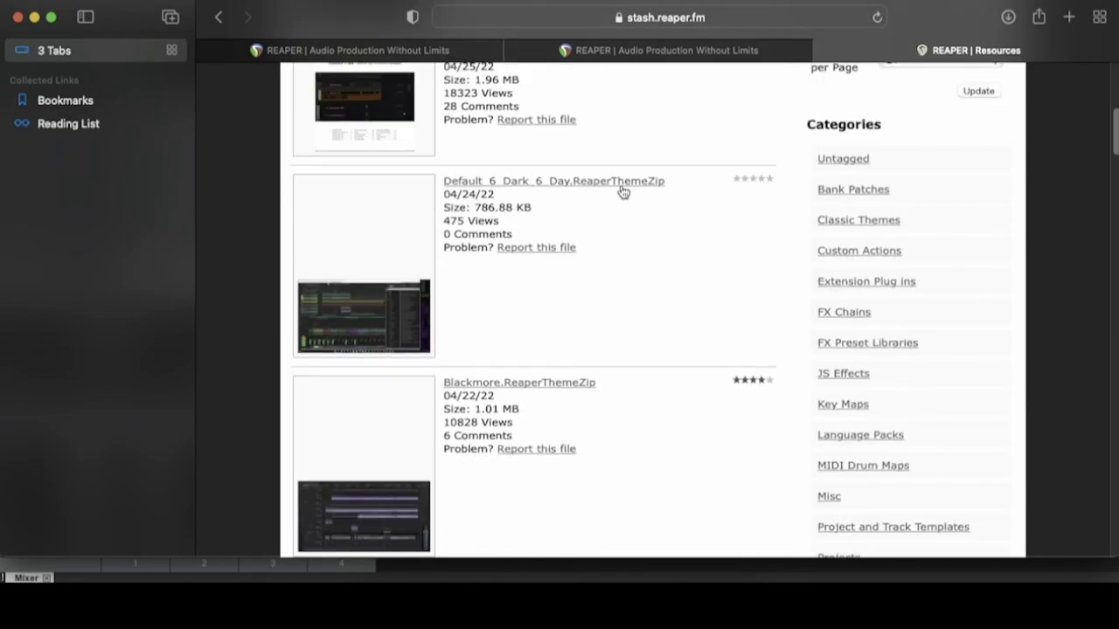
pyautogui.scroll(-1, 621, 189)
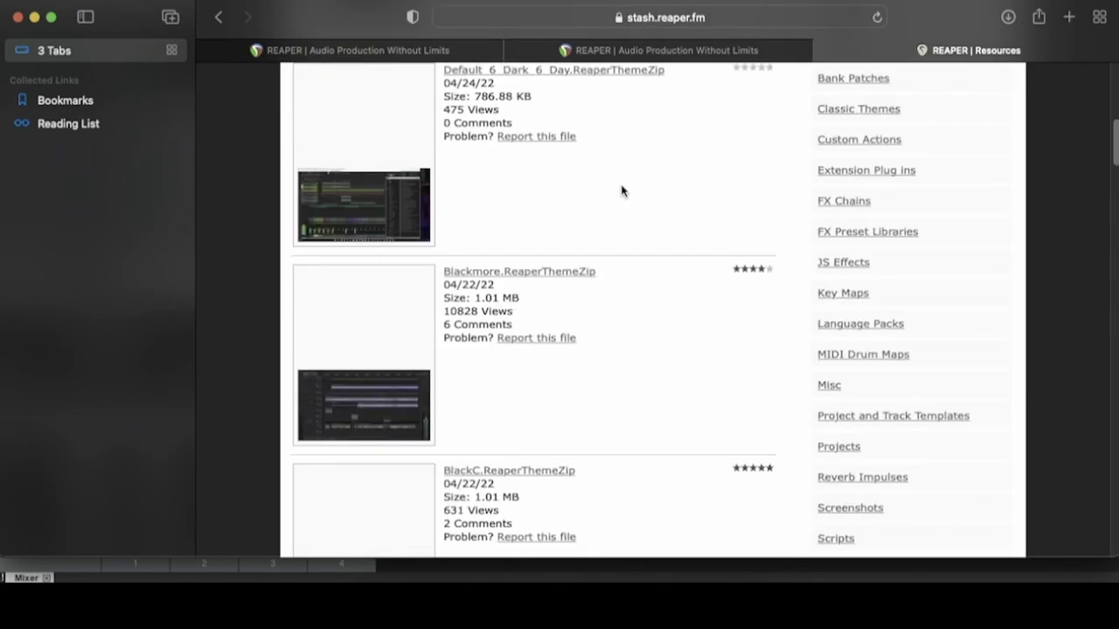
pyautogui.click(576, 273)
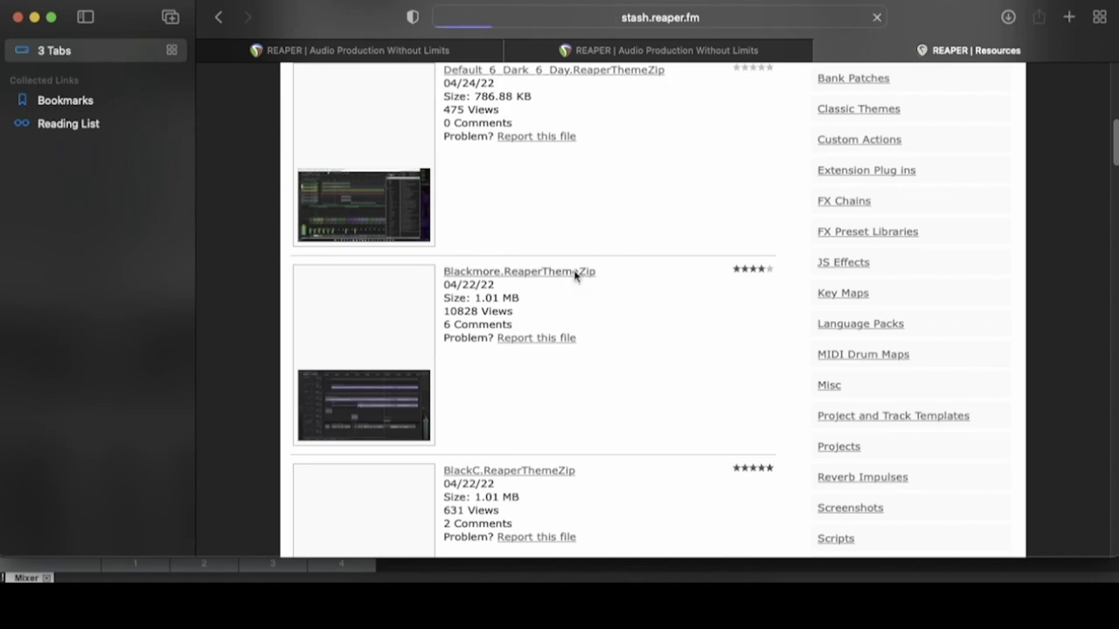
# Download Blackmore.ReaperThemeZip from its theme page and return to REAPER
pyautogui.scroll(-3, 525, 289)
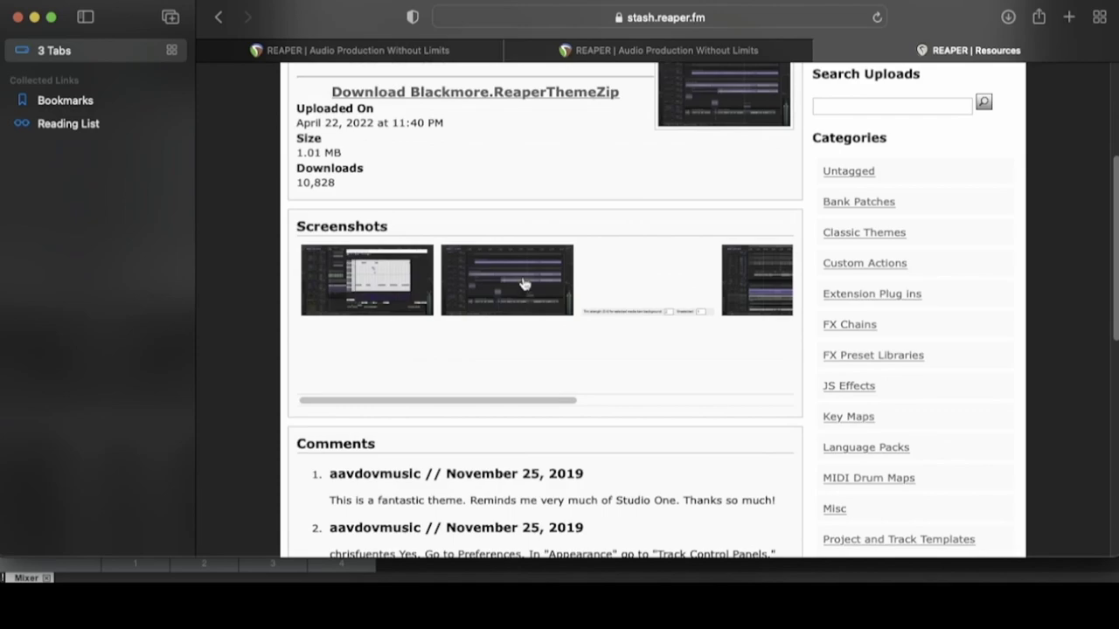
pyautogui.scroll(2, 525, 289)
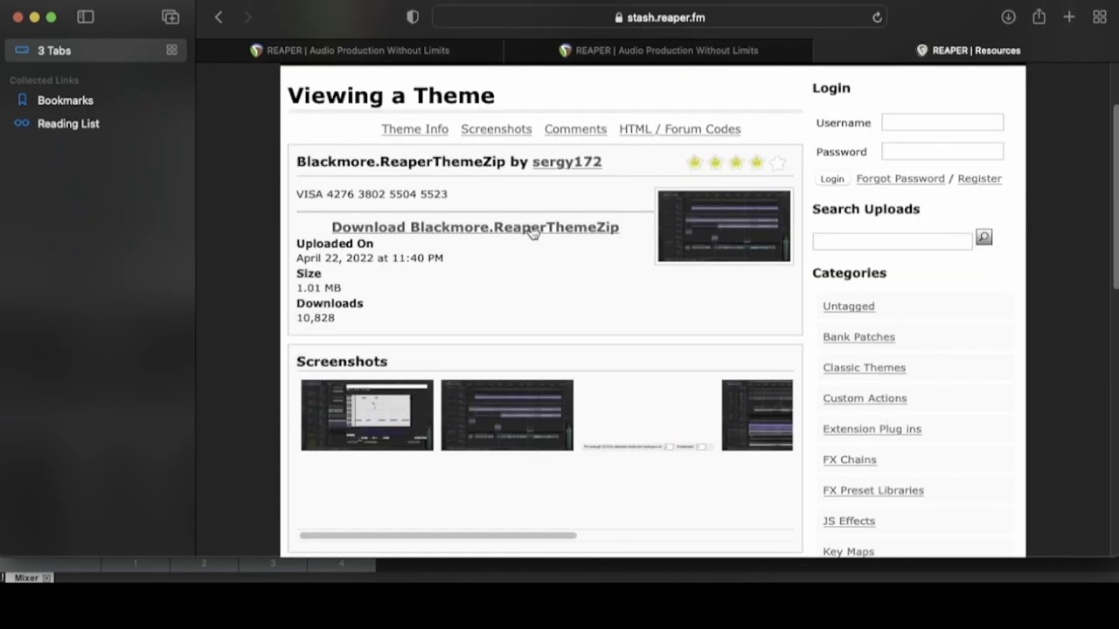
pyautogui.click(507, 235)
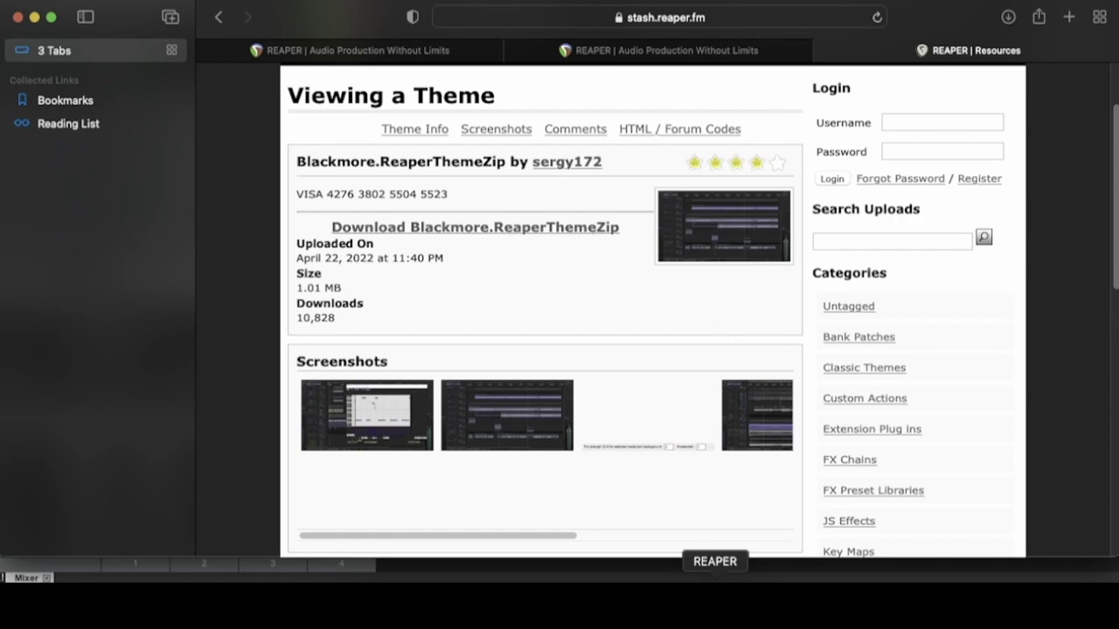
pyautogui.click(715, 579)
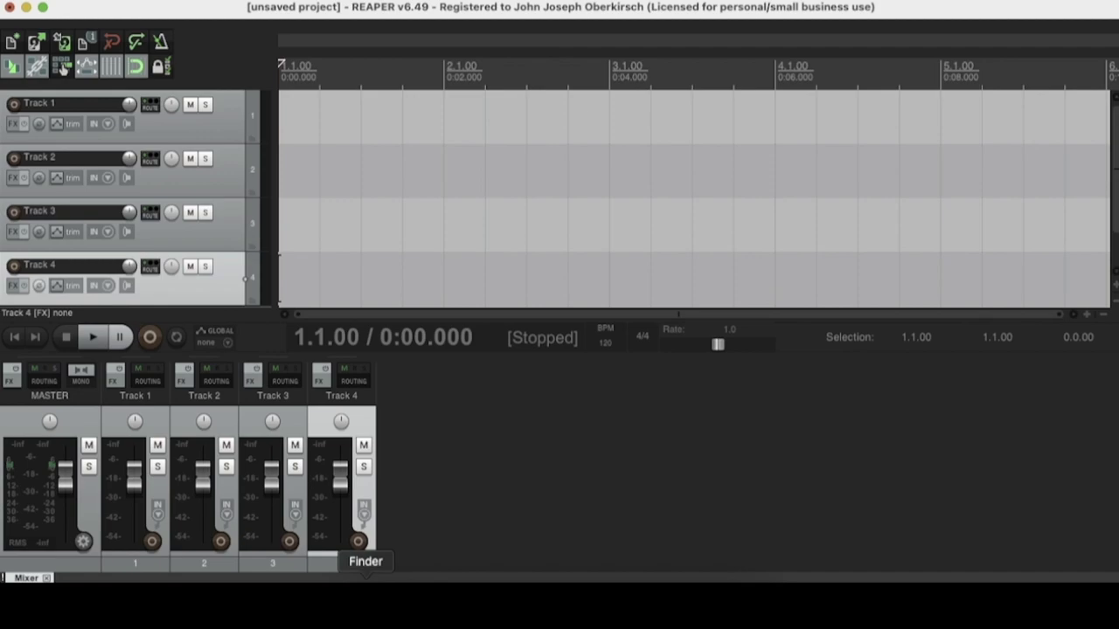
# Open Downloads in Finder and drag Blackmore.ReaperThemeZip onto REAPER to install it
pyautogui.click(365, 581)
pyautogui.moveTo(882, 220); pyautogui.dragTo(731, 130)
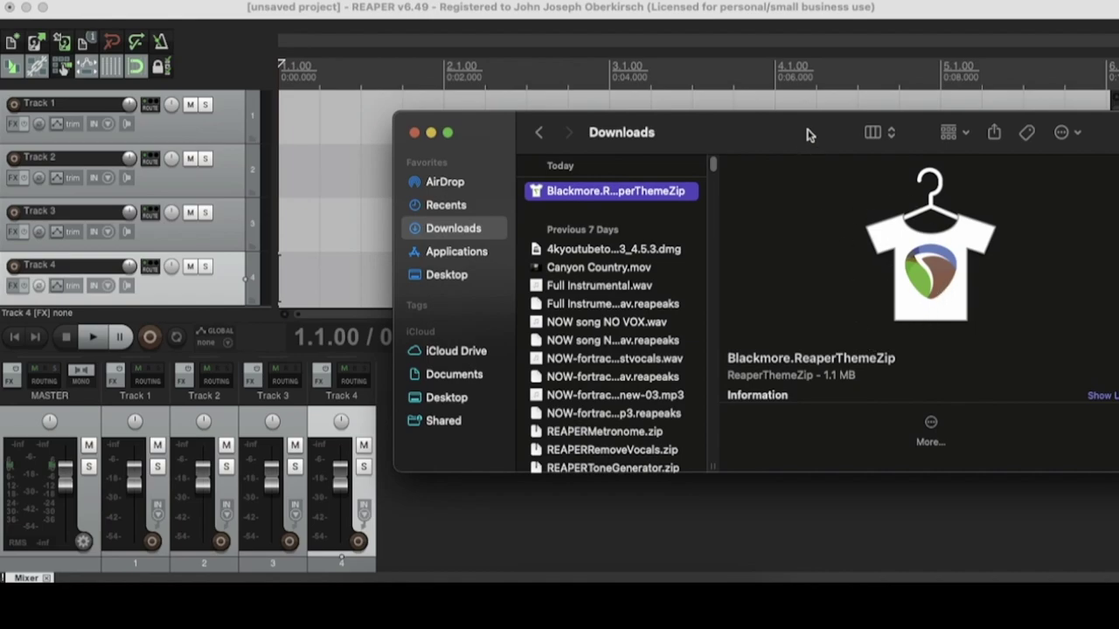
pyautogui.moveTo(808, 134); pyautogui.dragTo(729, 108)
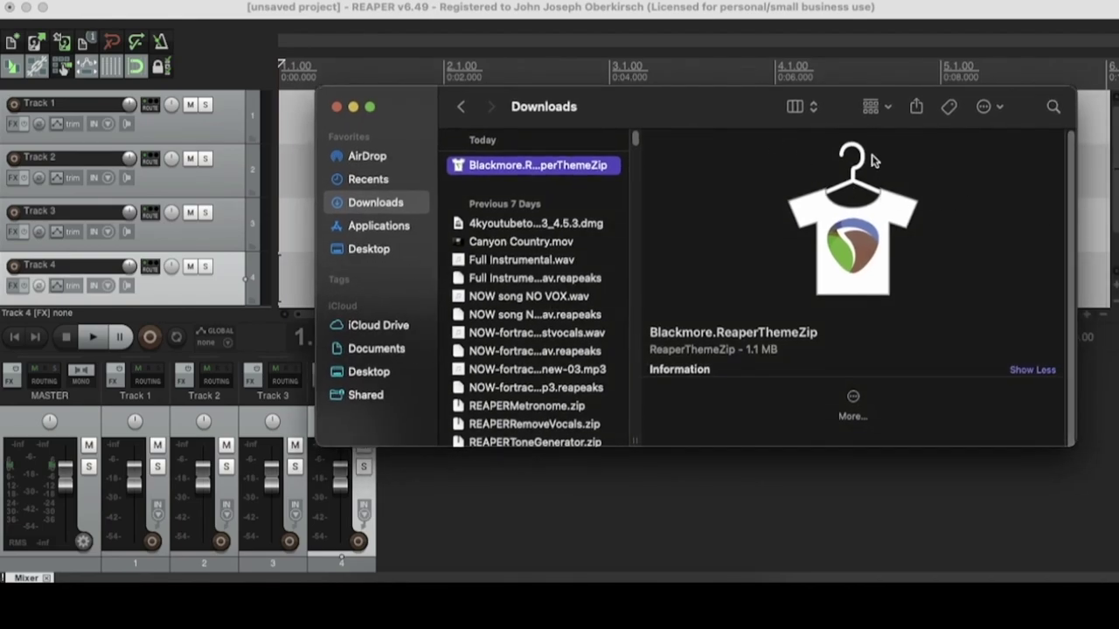
pyautogui.moveTo(699, 108); pyautogui.dragTo(959, 182)
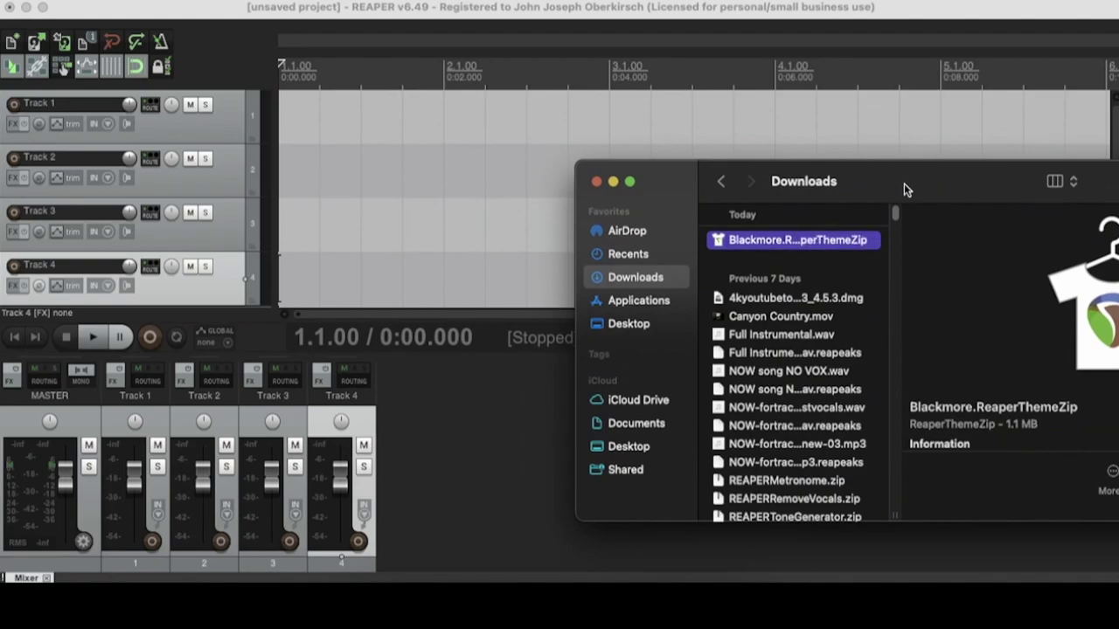
pyautogui.moveTo(802, 249); pyautogui.dragTo(374, 196)
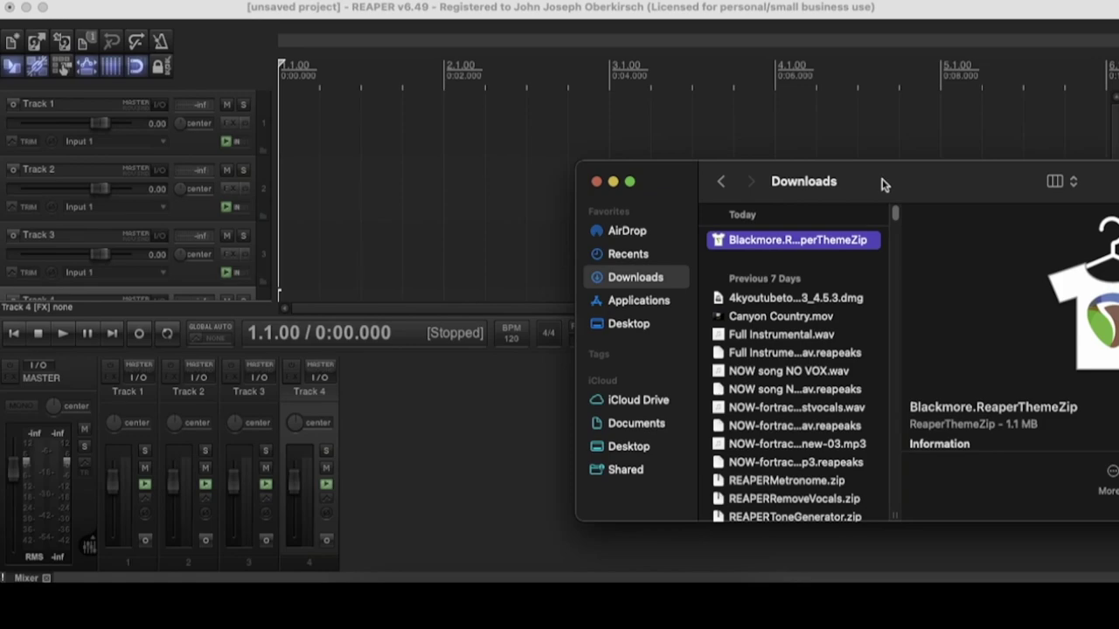
# Close the Finder Downloads window and bring REAPER back to the front
pyautogui.moveTo(881, 184); pyautogui.dragTo(755, 145)
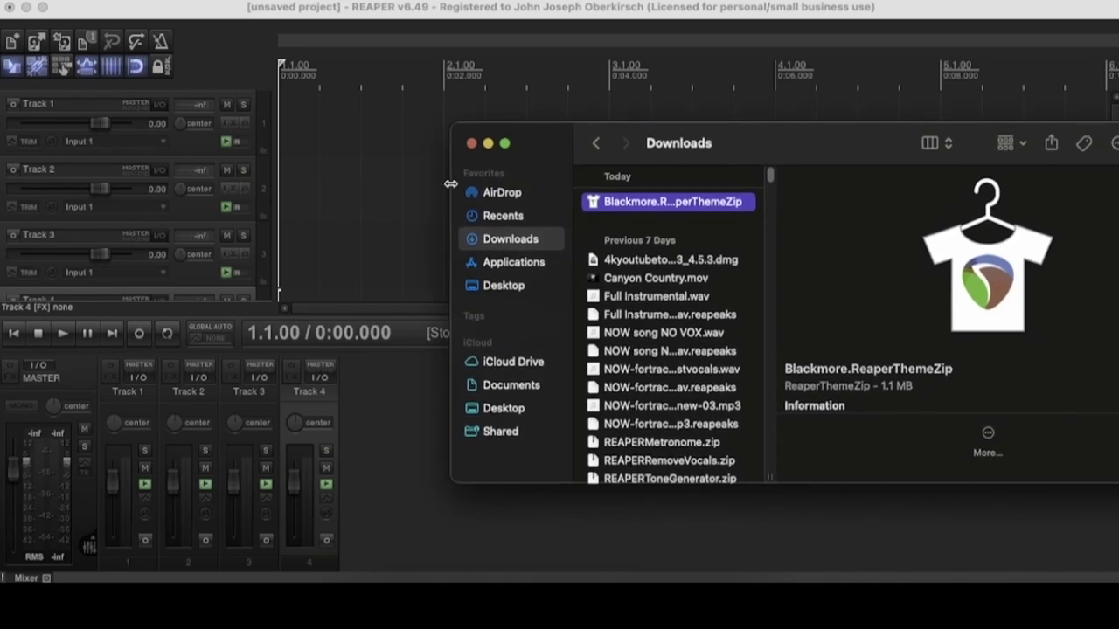
pyautogui.click(470, 144)
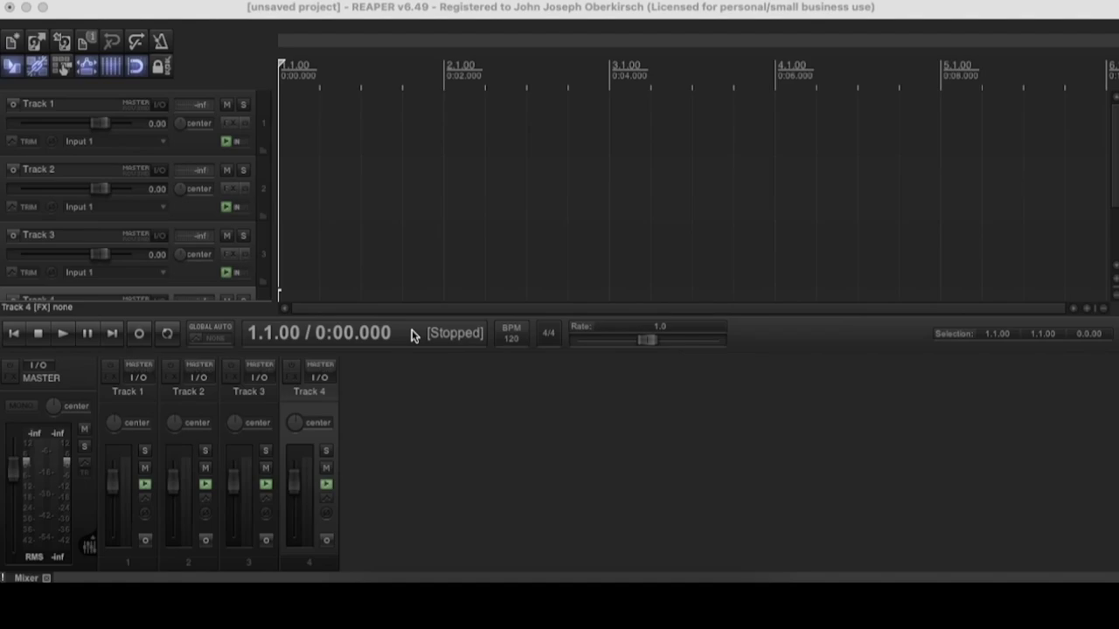
pyautogui.click(435, 13)
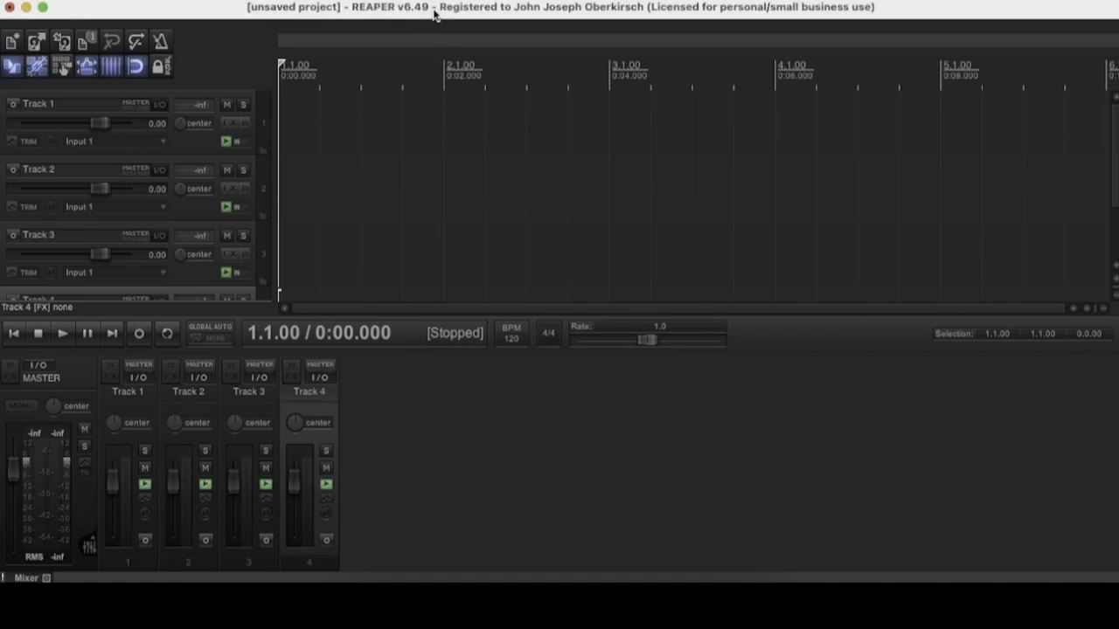
# Try the Default_5.0 theme, then the Default theme, from Options > Themes
pyautogui.click(320, 5)
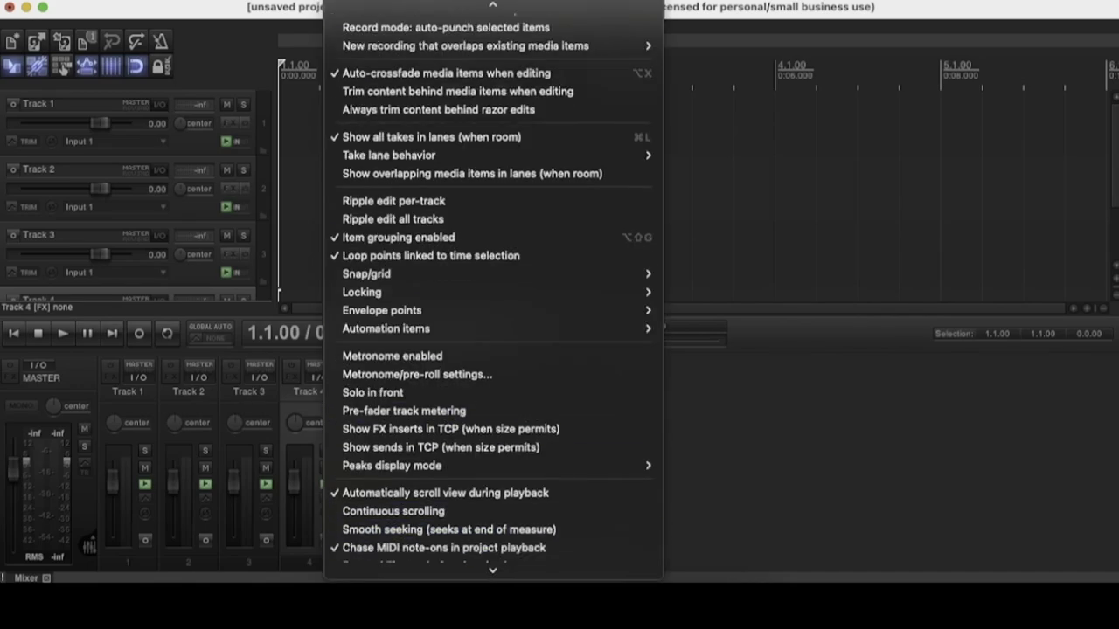
pyautogui.scroll(-3, 492, 559)
pyautogui.moveTo(530, 539)
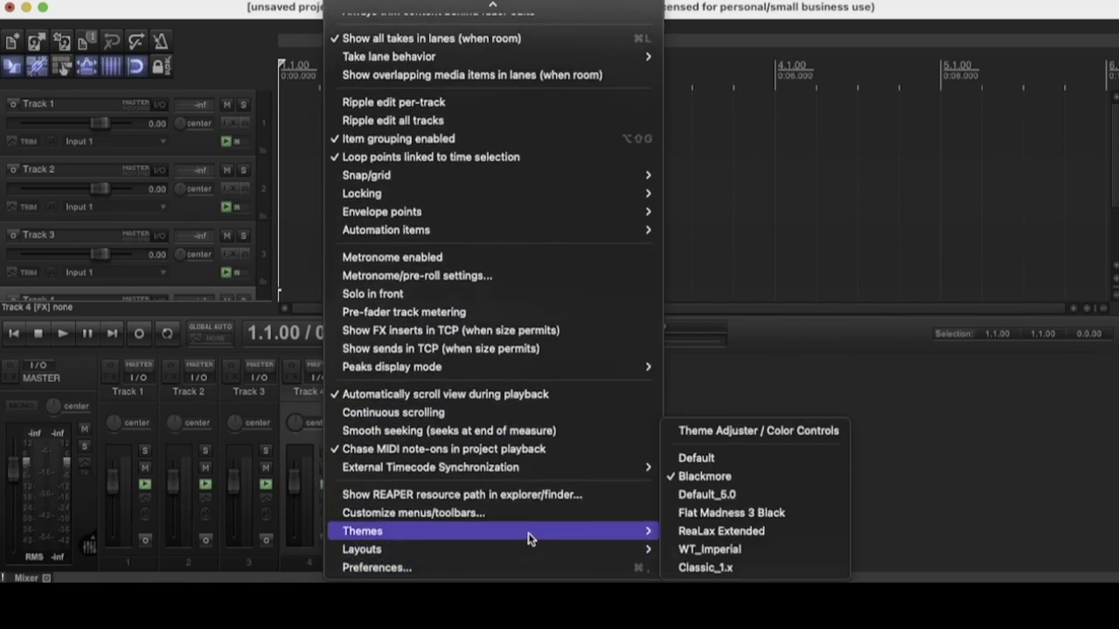
pyautogui.click(710, 497)
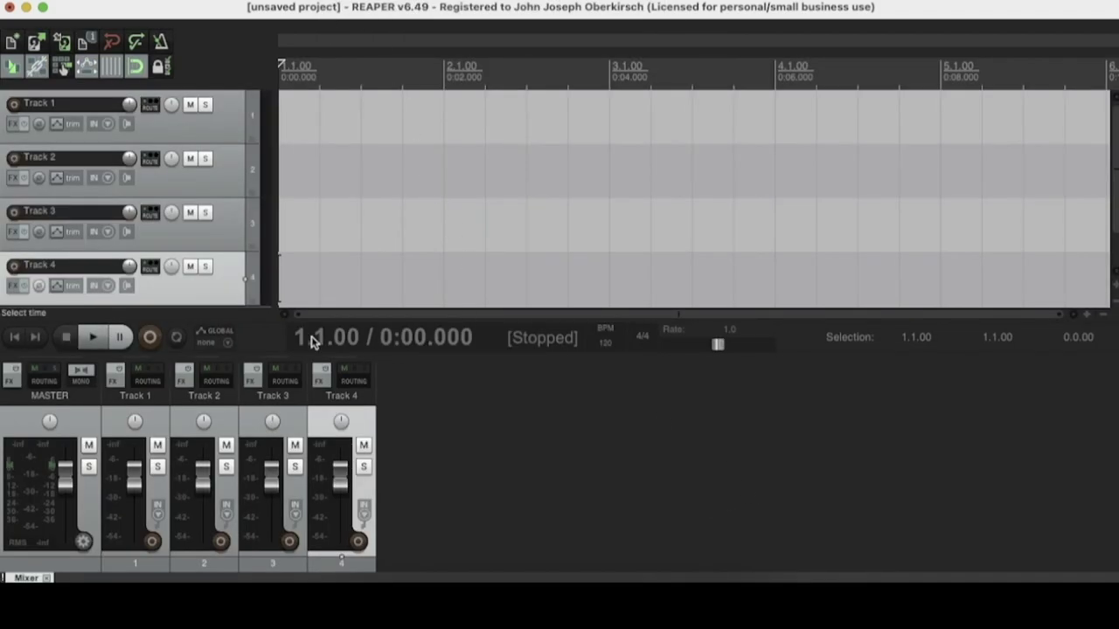
pyautogui.click(332, 0)
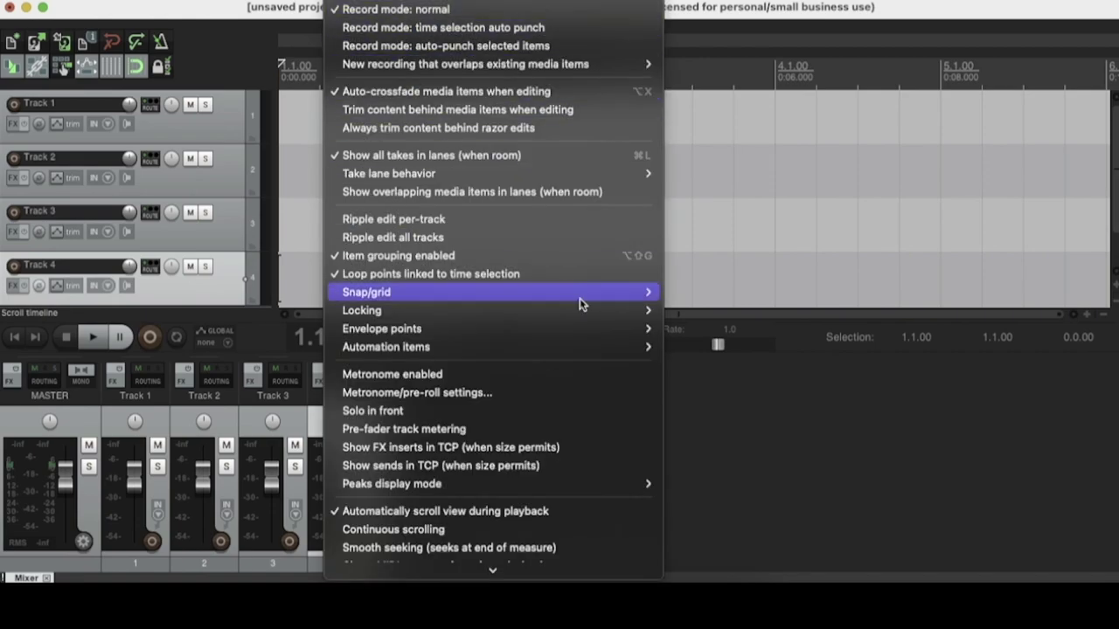
pyautogui.moveTo(577, 565)
pyautogui.moveTo(576, 530)
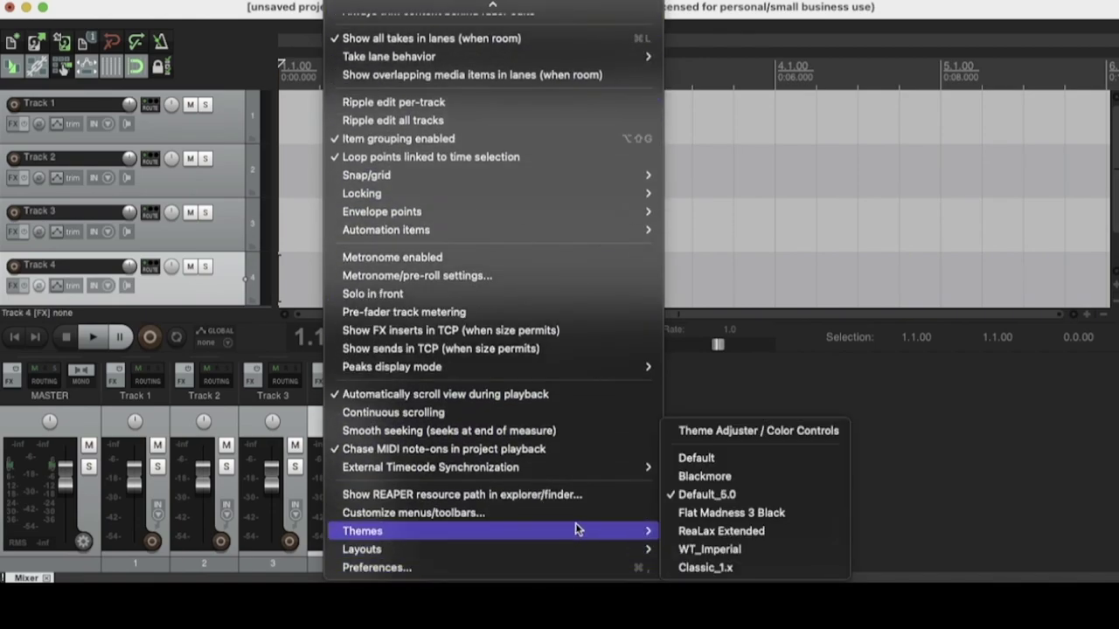
pyautogui.click(735, 464)
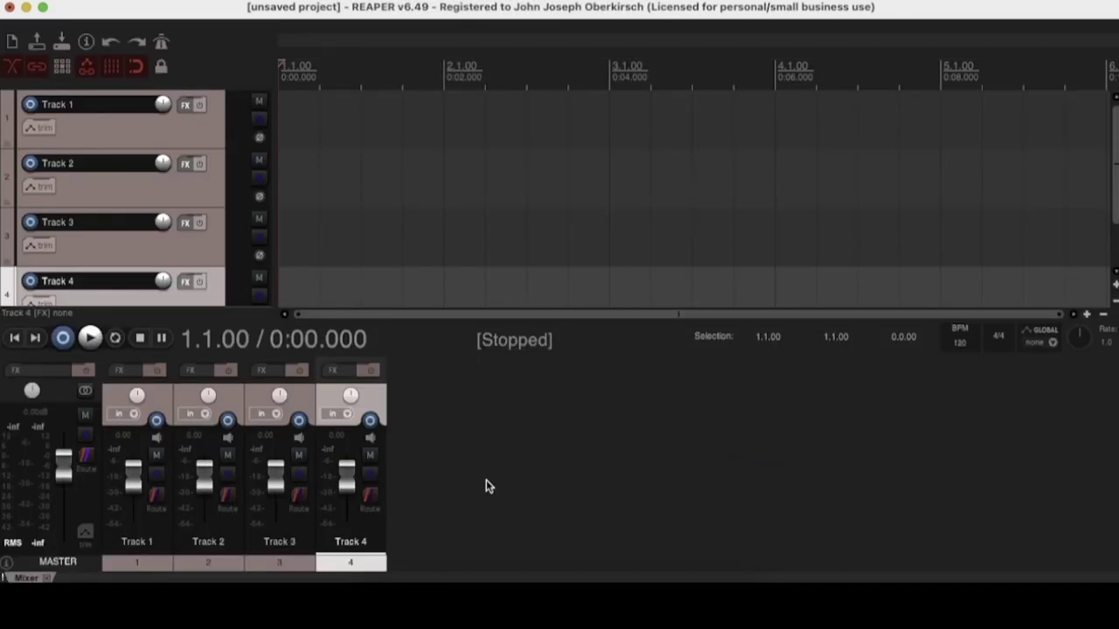
# Switch the interface to the Classic_1.x theme
pyautogui.click(362, 5)
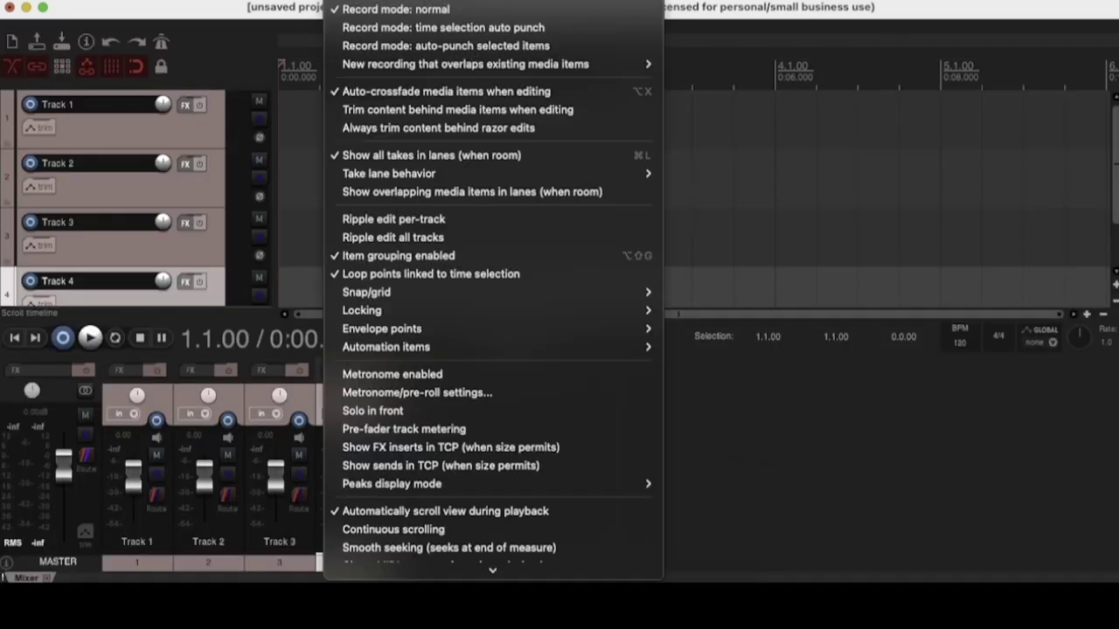
pyautogui.scroll(-2, 522, 560)
pyautogui.moveTo(527, 530)
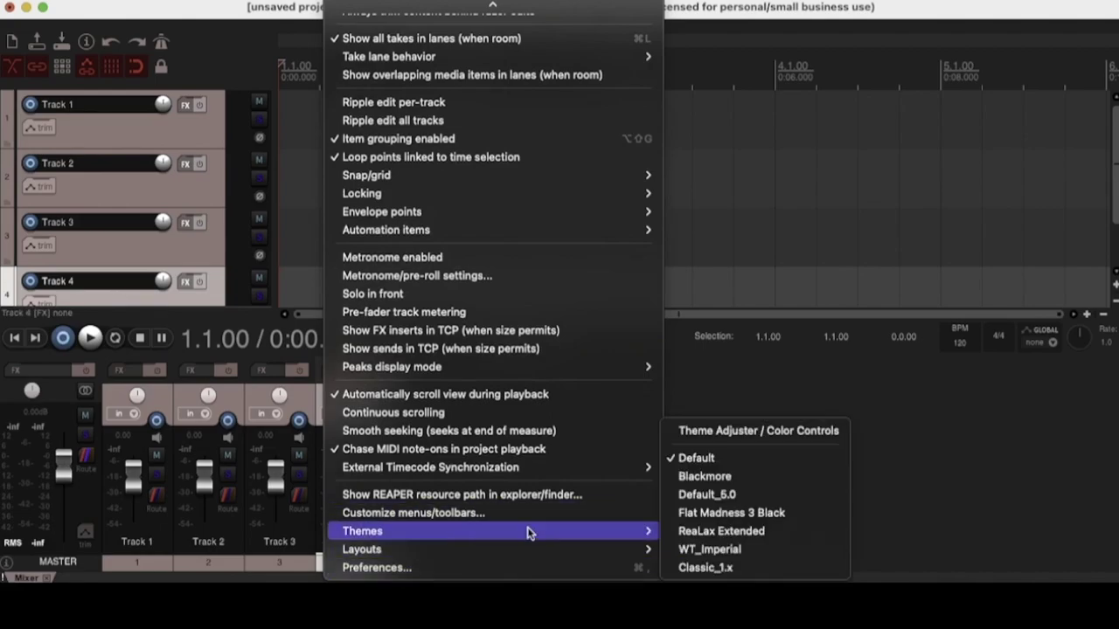
pyautogui.click(741, 570)
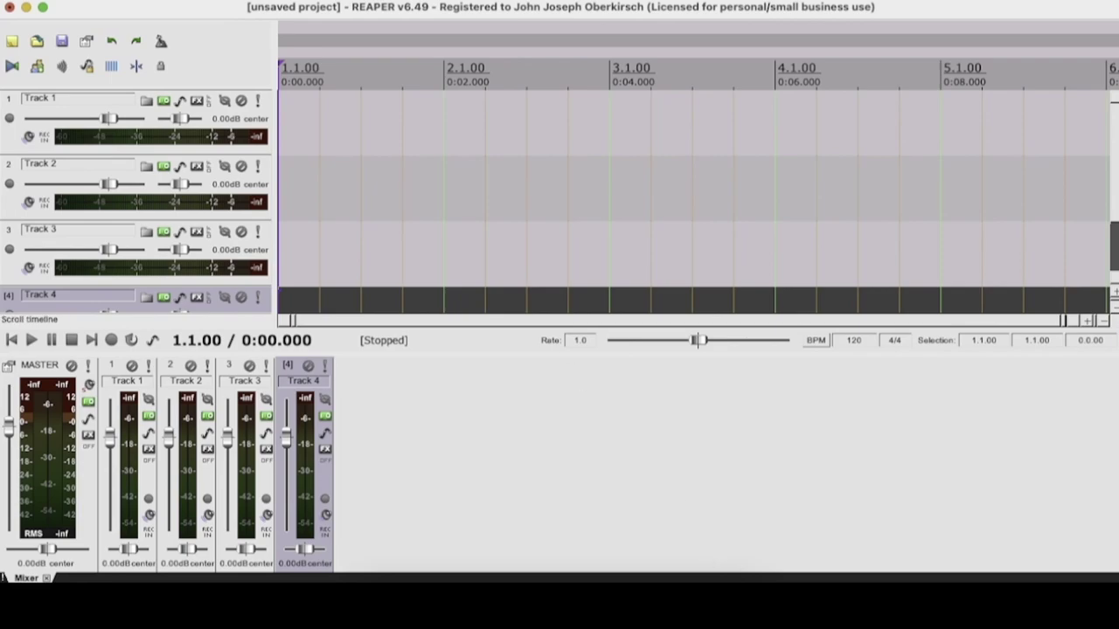
pyautogui.click(345, 0)
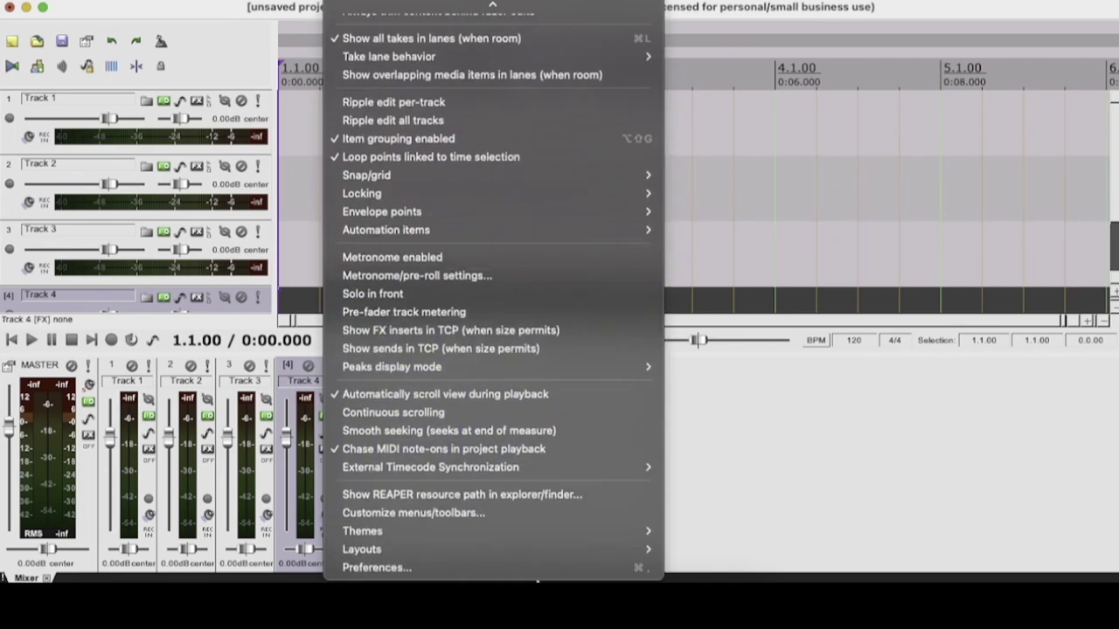
pyautogui.moveTo(588, 535)
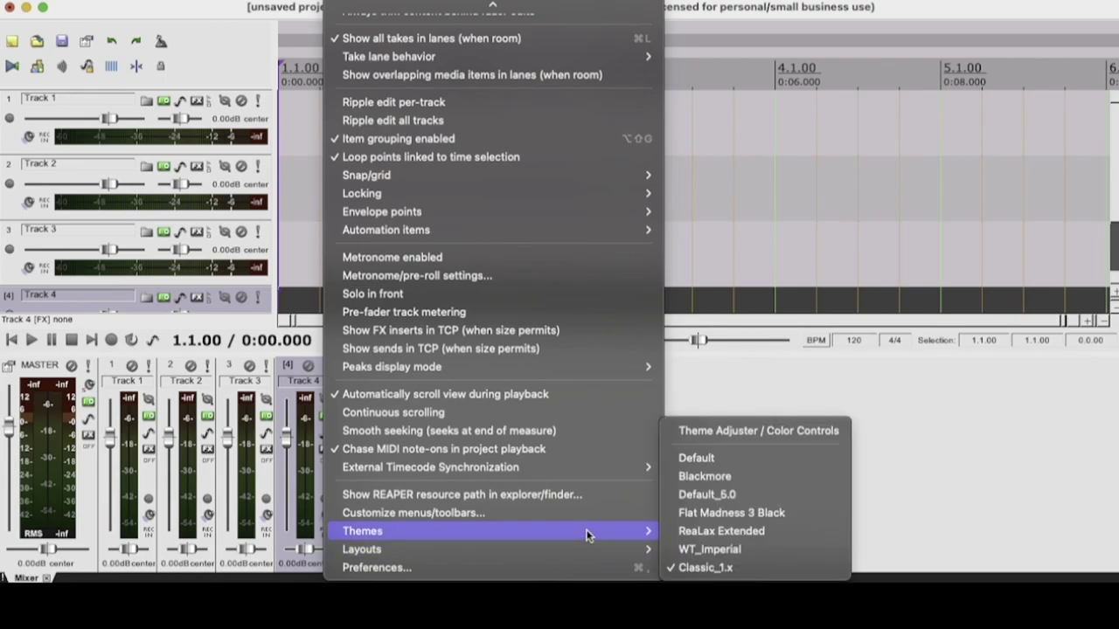
# Apply the WT_Imperial theme and hide the mixer to view the track panels
pyautogui.click(715, 551)
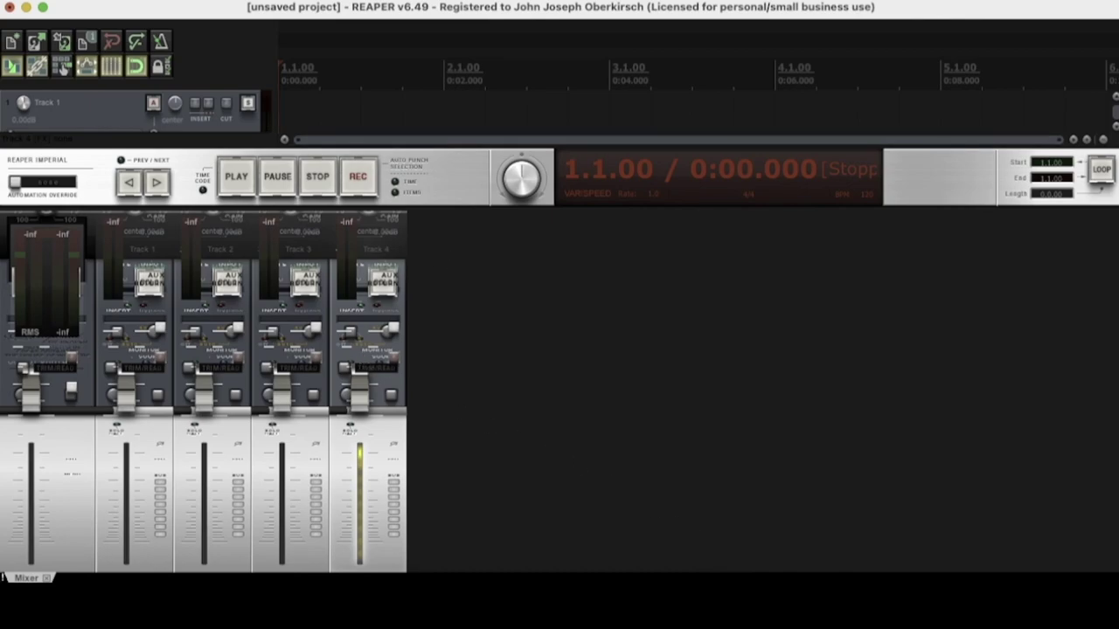
pyautogui.click(175, 1)
pyautogui.click(215, 55)
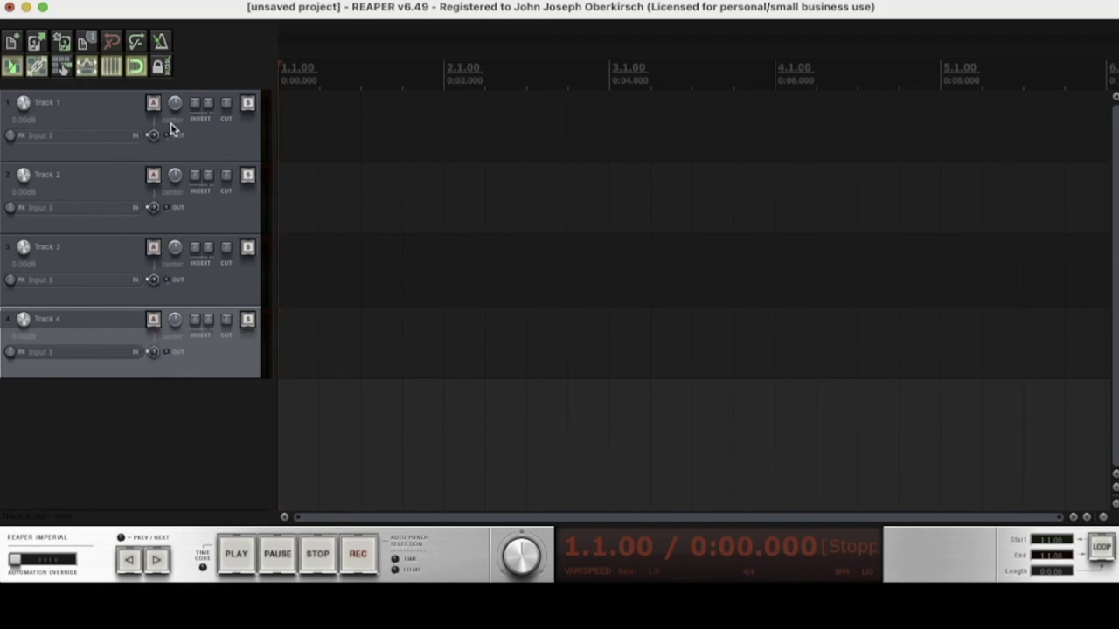
# Arm Track 1, start then cancel recording, and show the mixer again
pyautogui.click(153, 104)
pyautogui.click(366, 565)
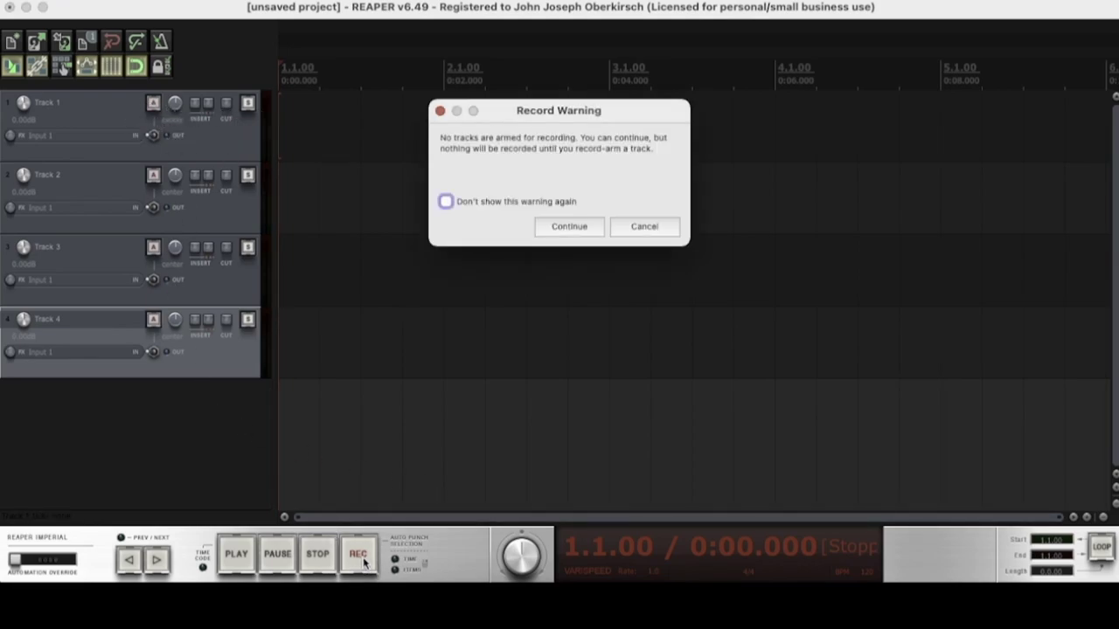
pyautogui.click(644, 227)
pyautogui.click(180, 1)
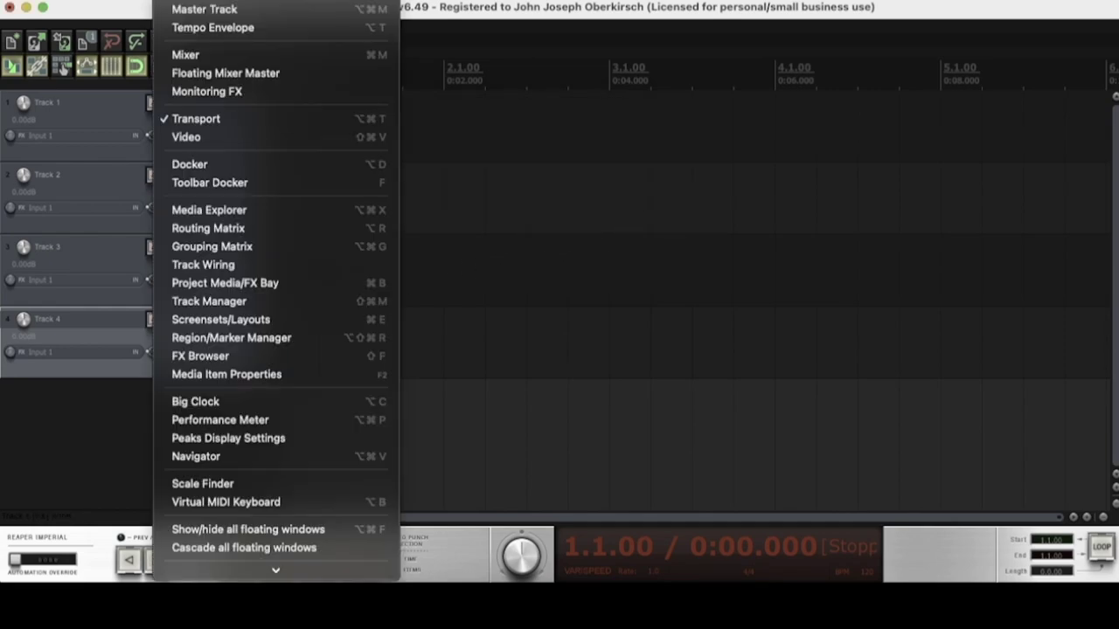
pyautogui.click(202, 55)
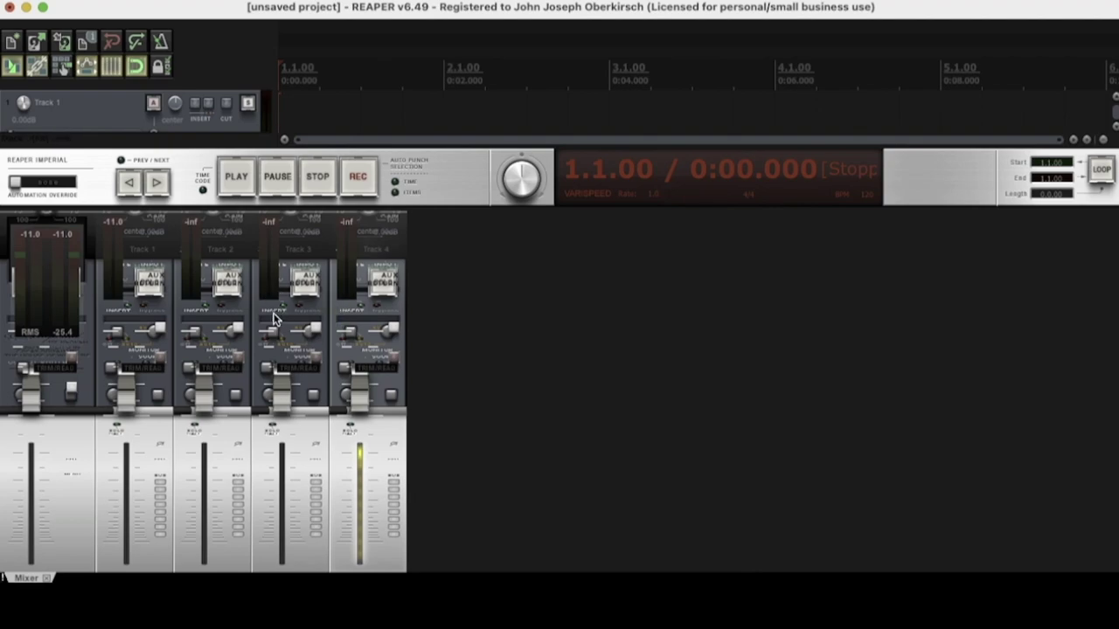
# Open and close Track 3's empty FX chain without adding effects
pyautogui.click(268, 402)
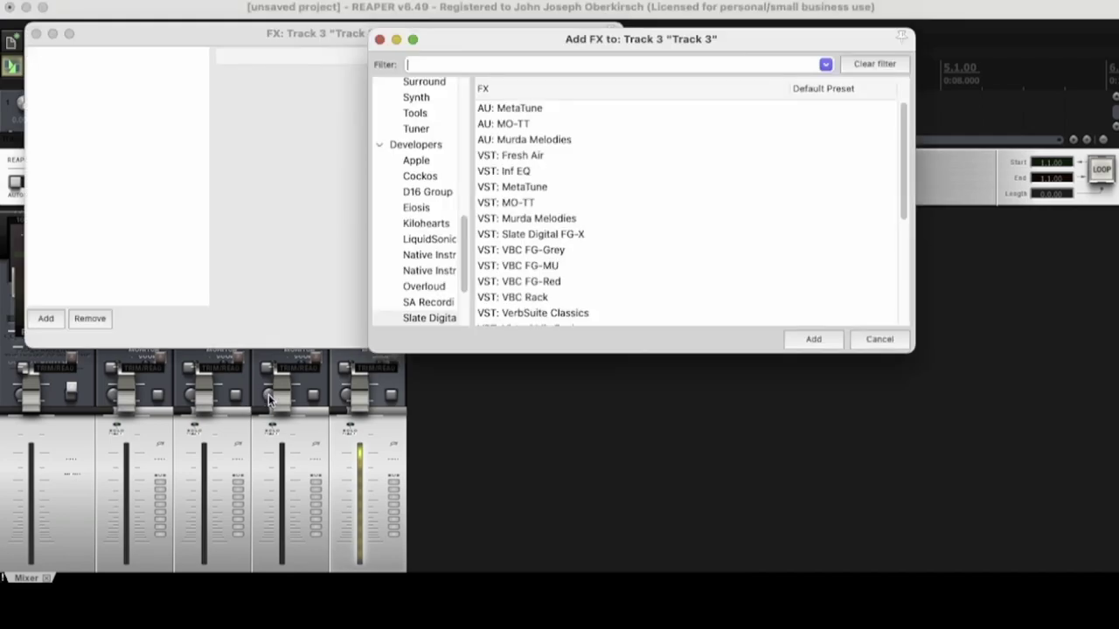
pyautogui.click(901, 343)
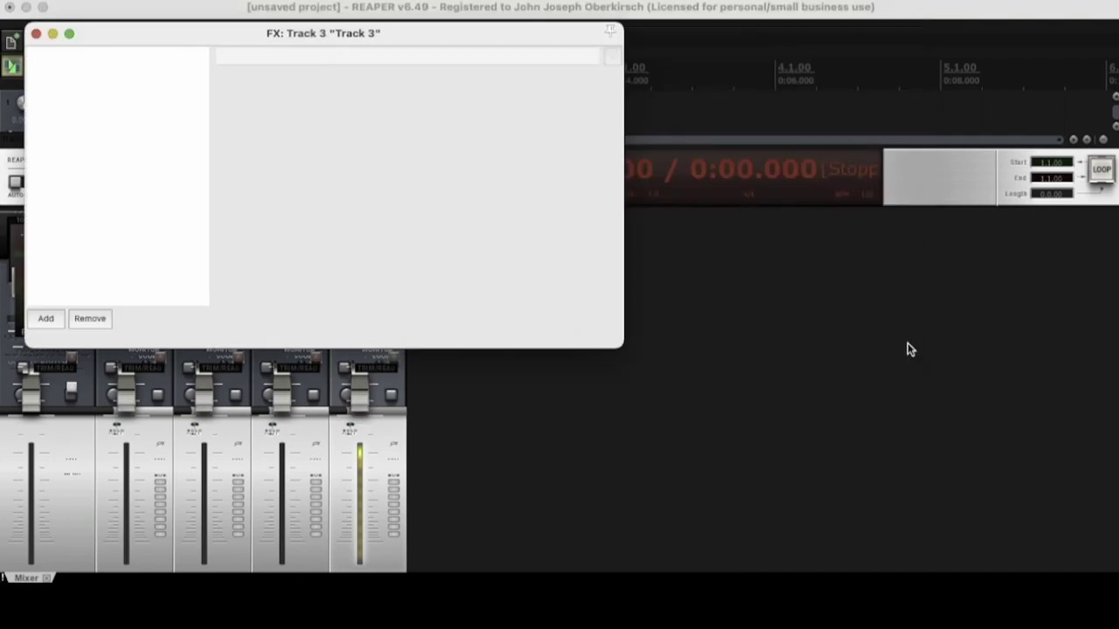
pyautogui.click(36, 33)
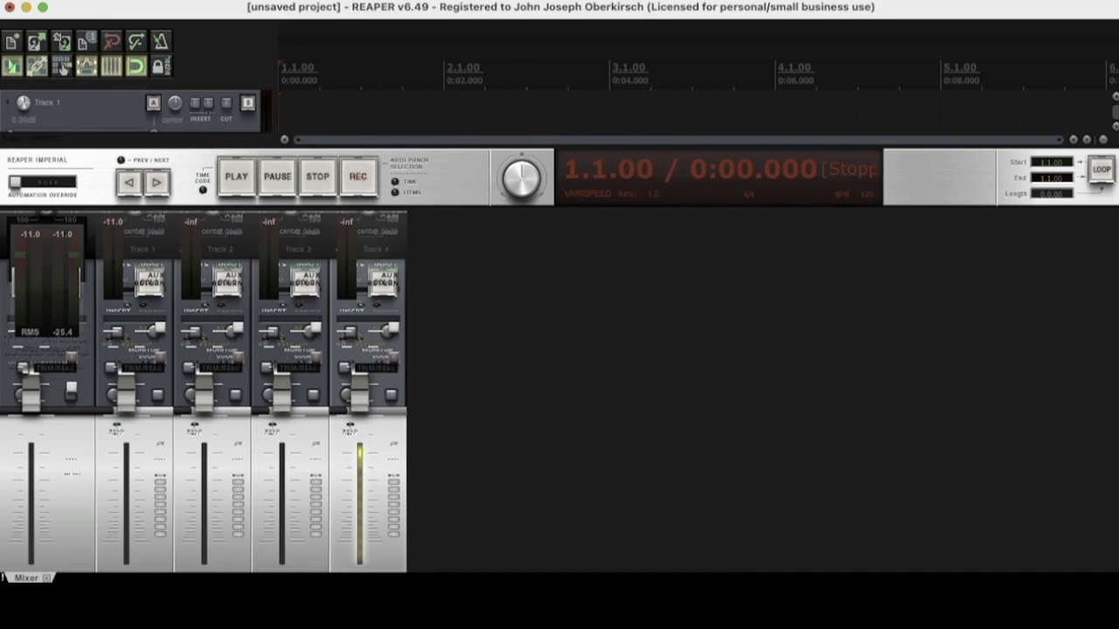
# Switch to the ReaLax Extended theme and make Track 1's row taller
pyautogui.click(336, 0)
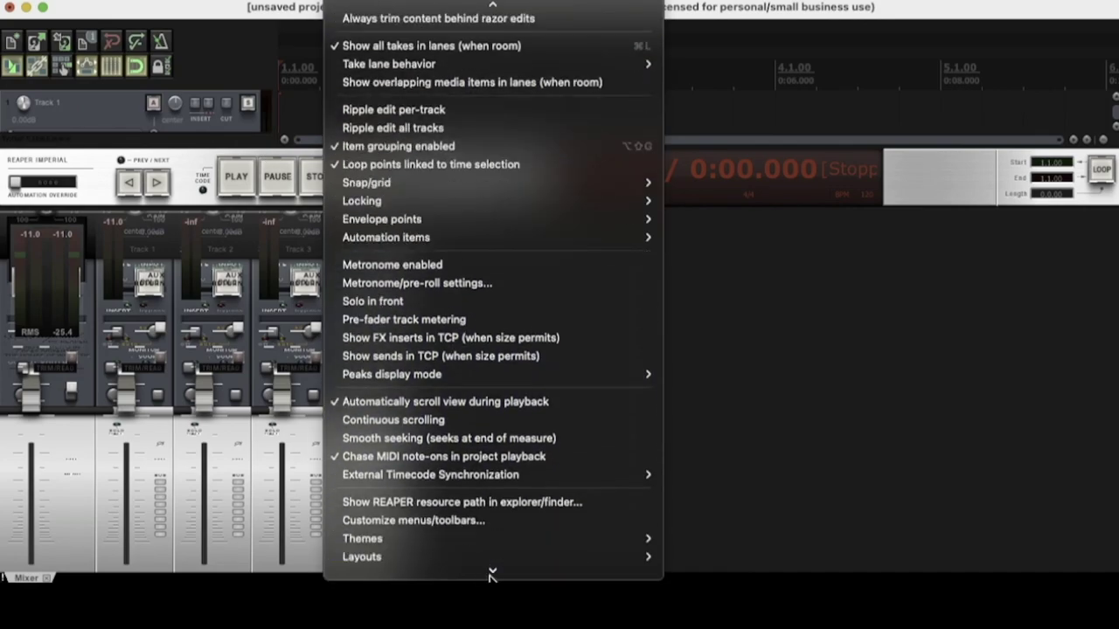
pyautogui.moveTo(513, 539)
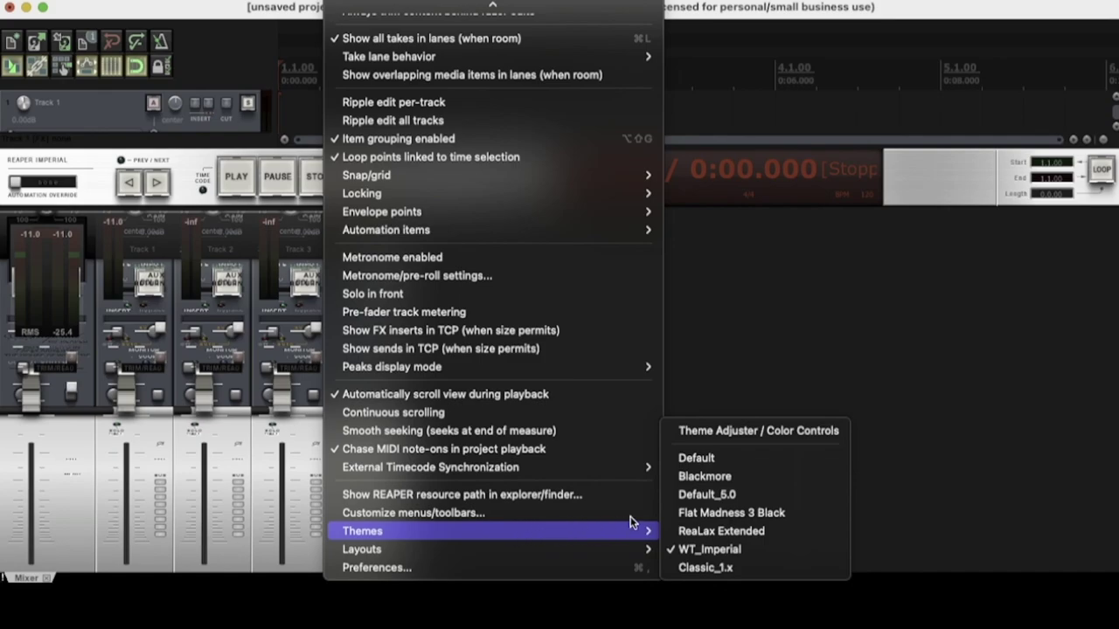
pyautogui.click(701, 535)
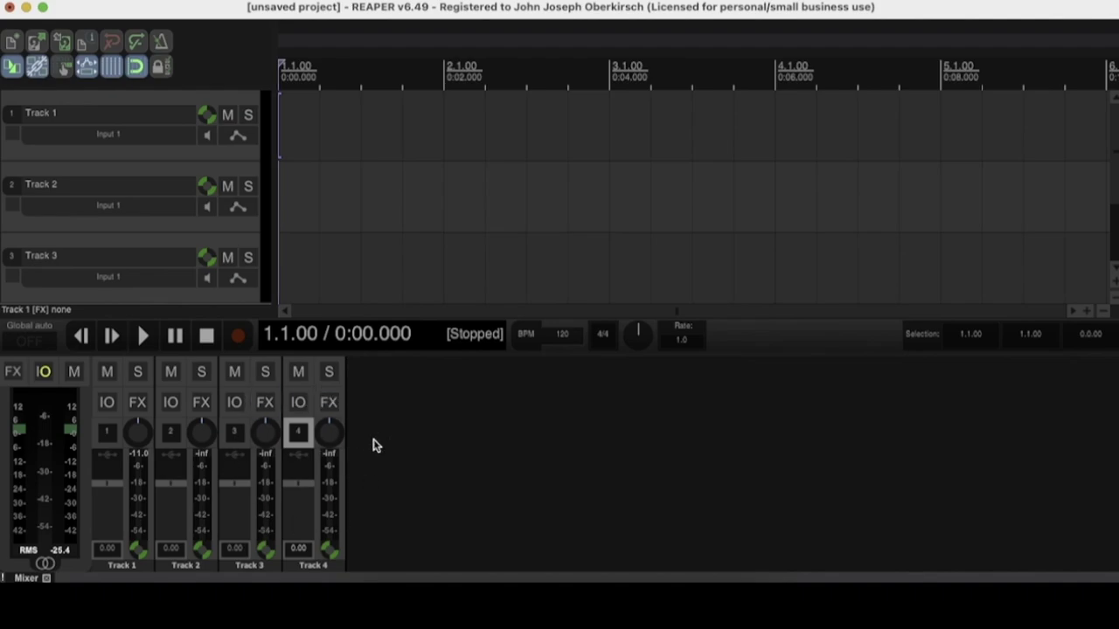
pyautogui.scroll(-2, 142, 223)
pyautogui.scroll(2, 143, 215)
pyautogui.moveTo(172, 160)
pyautogui.mouseDown()
pyautogui.moveTo(177, 202)
pyautogui.moveTo(175, 160)
pyautogui.mouseUp()
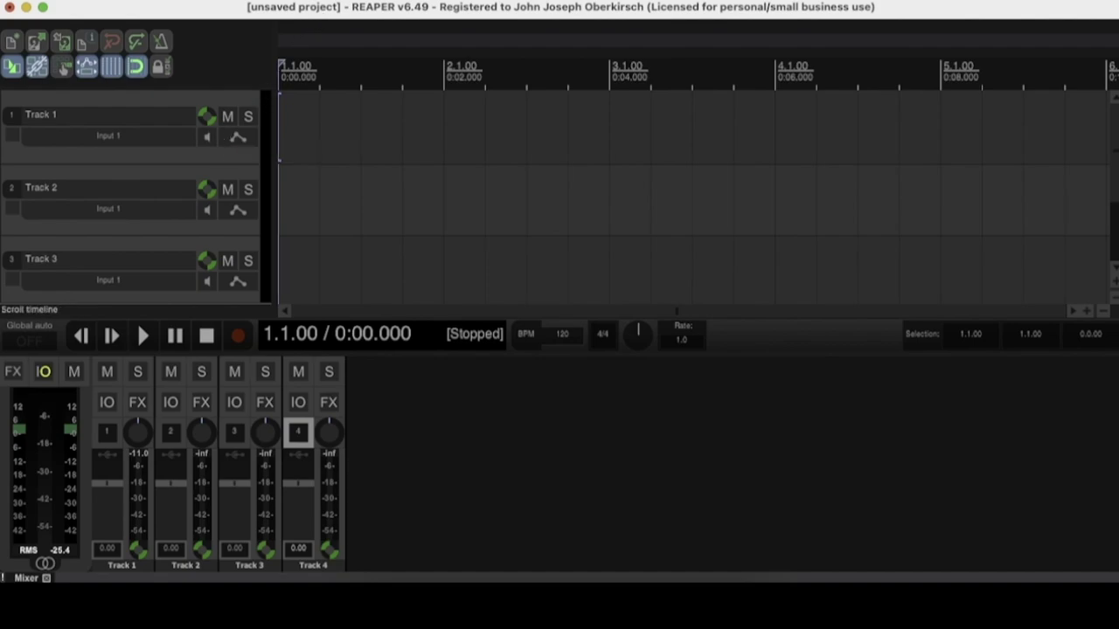
# Switch the interface to the Flat Madness 3 Black theme
pyautogui.click(336, 0)
pyautogui.scroll(-3, 490, 547)
pyautogui.moveTo(546, 521)
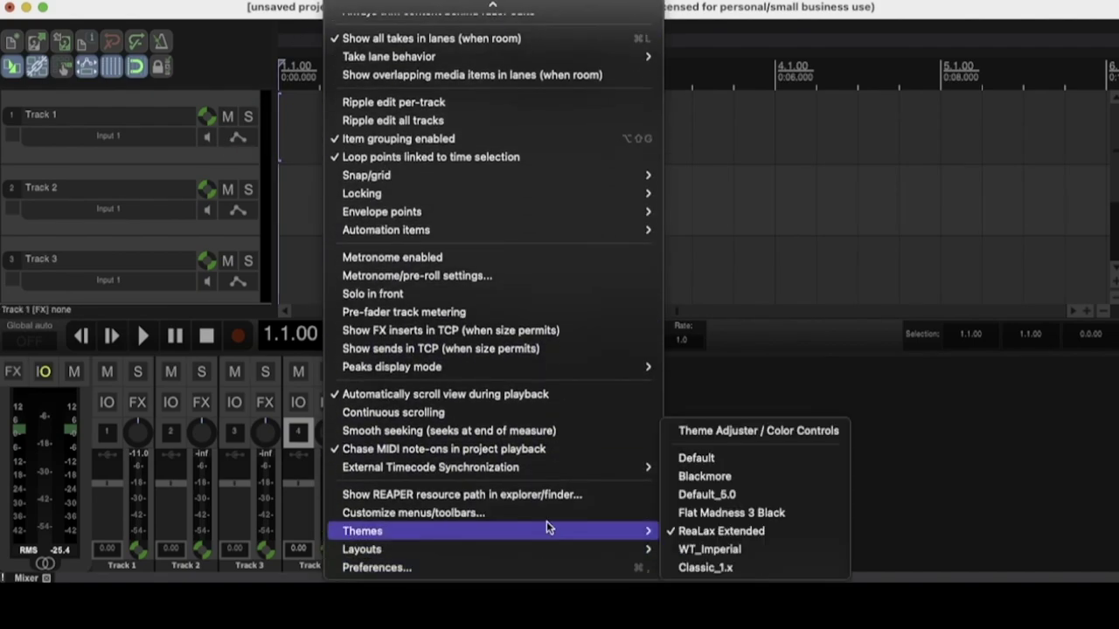
pyautogui.click(707, 522)
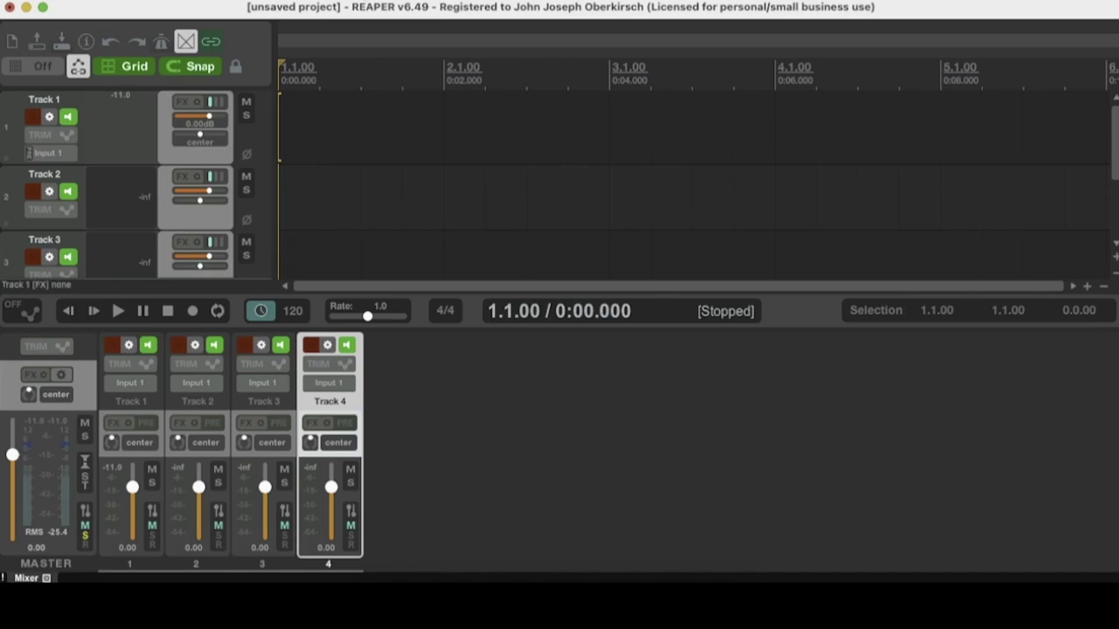
# Pick the downloaded Blackmore theme from Options > Themes
pyautogui.click(345, 0)
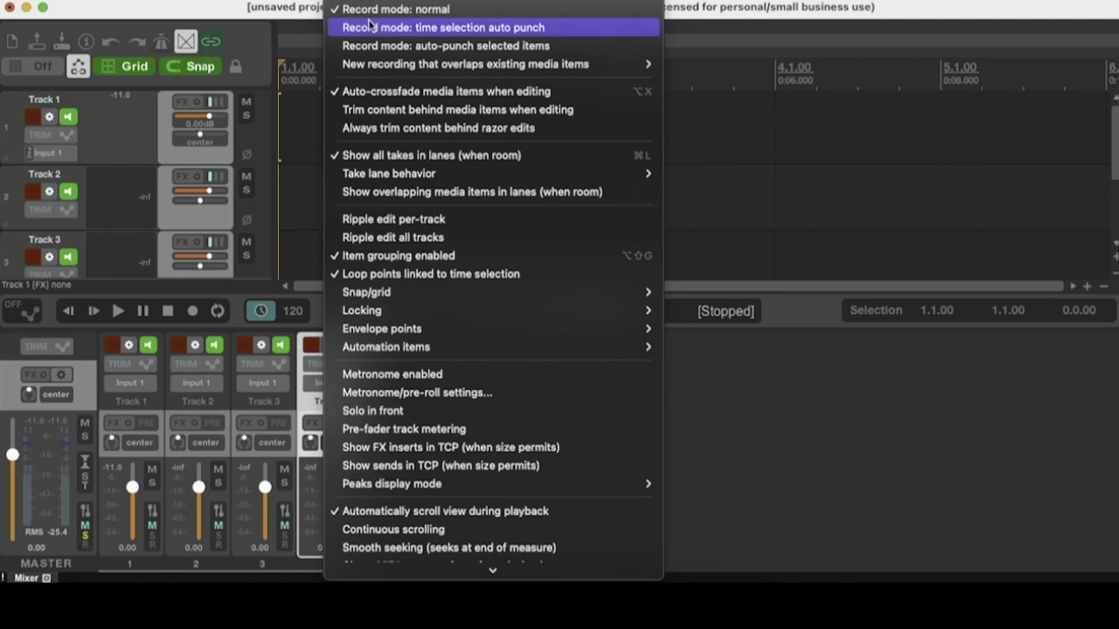
pyautogui.moveTo(512, 535)
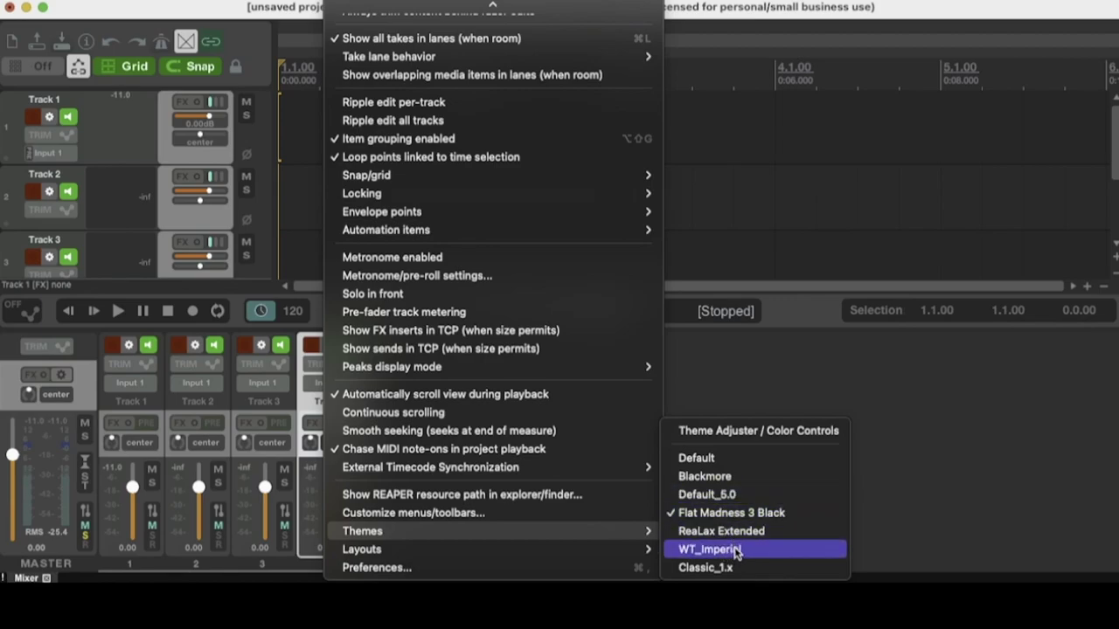
pyautogui.click(712, 477)
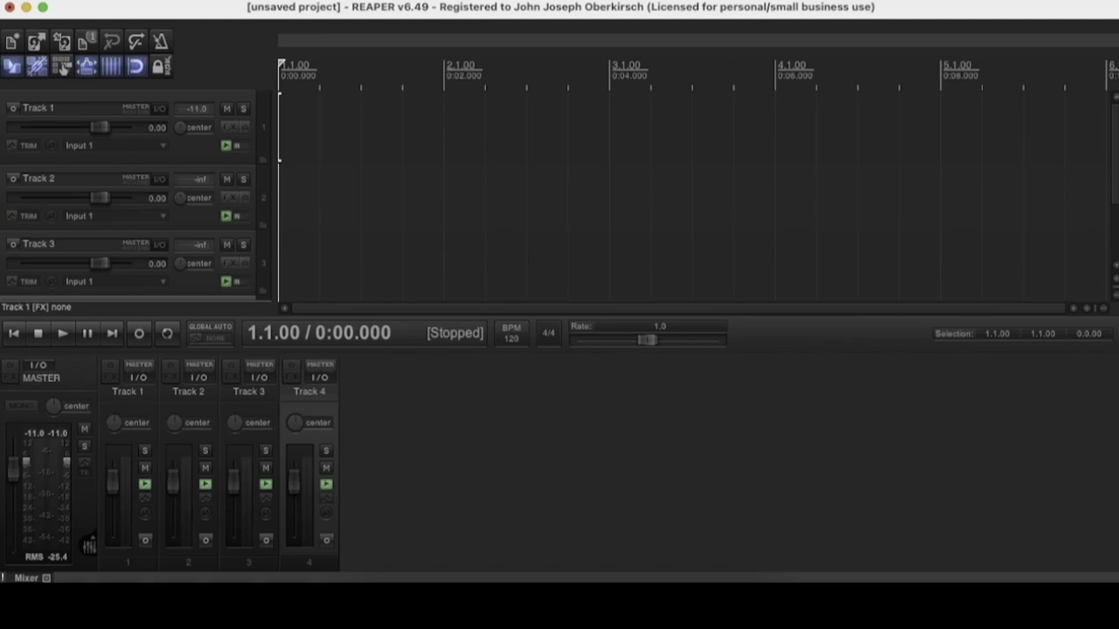
# Open Theme Adjuster / Color Controls from Options > Themes
pyautogui.click(340, 0)
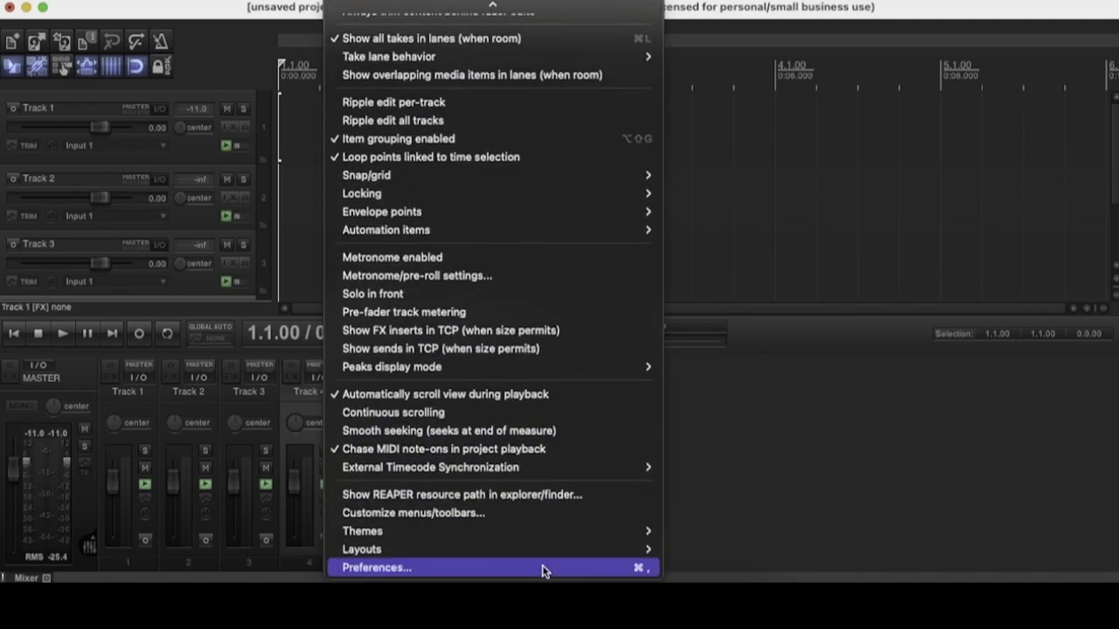
pyautogui.moveTo(559, 535)
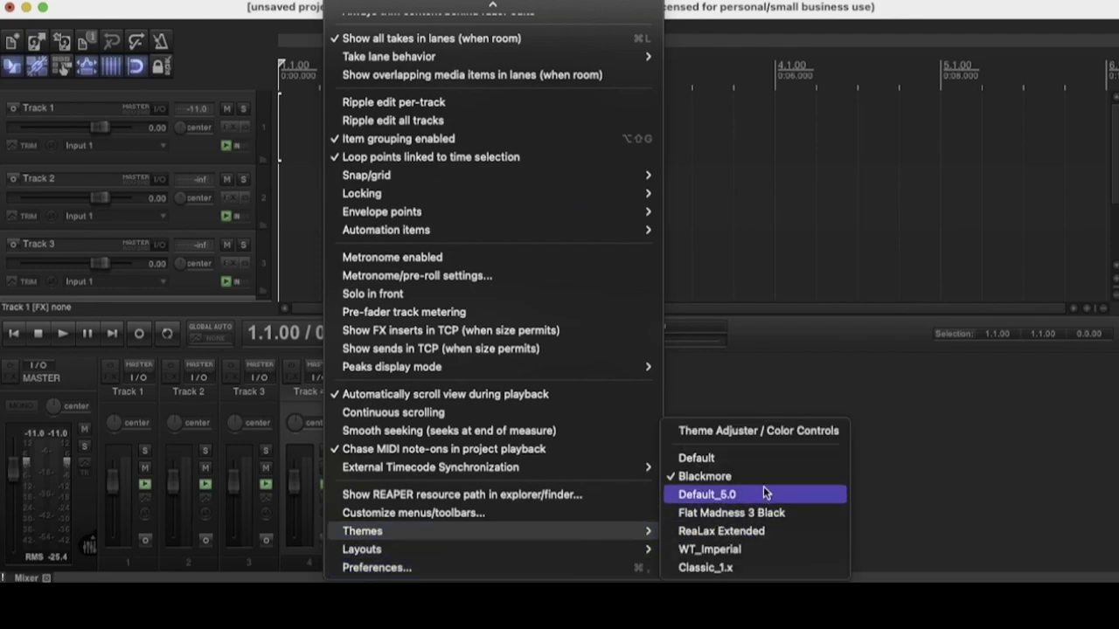
pyautogui.click(750, 432)
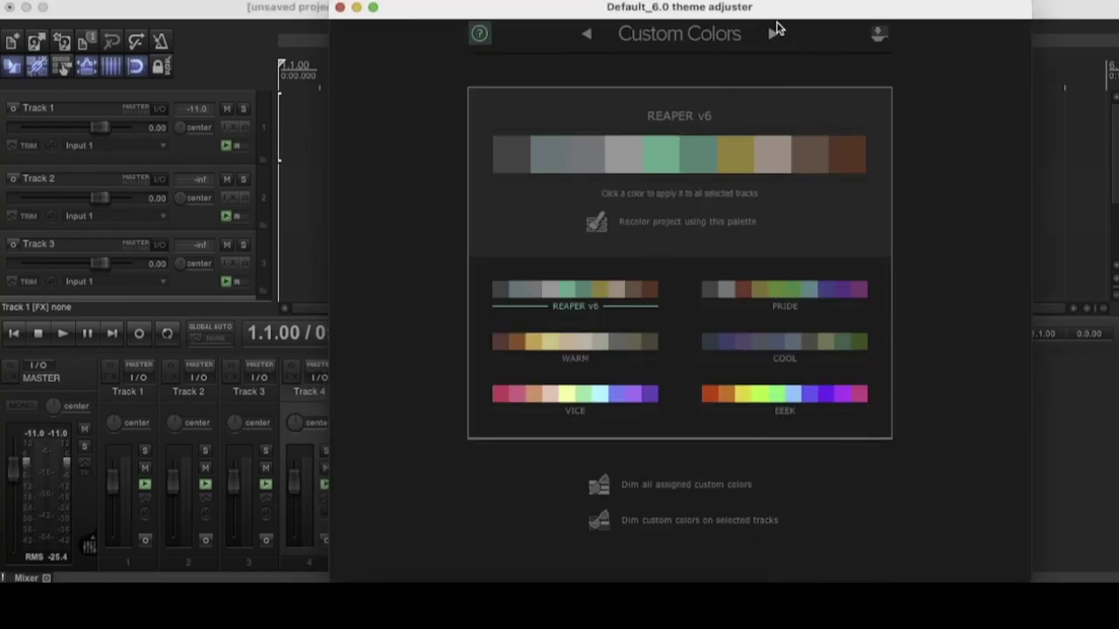
# Colour Track 1 green, Track 2 teal, Track 3 olive and Track 4 beige from the REAPER v6 palette
pyautogui.moveTo(782, 10); pyautogui.dragTo(787, 66)
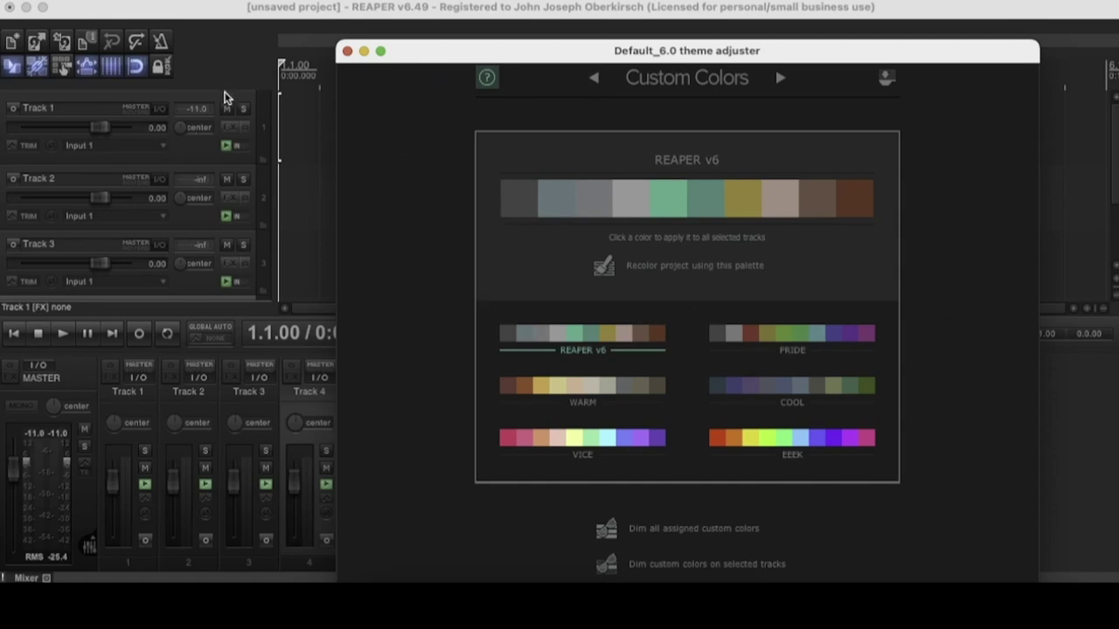
pyautogui.click(226, 102)
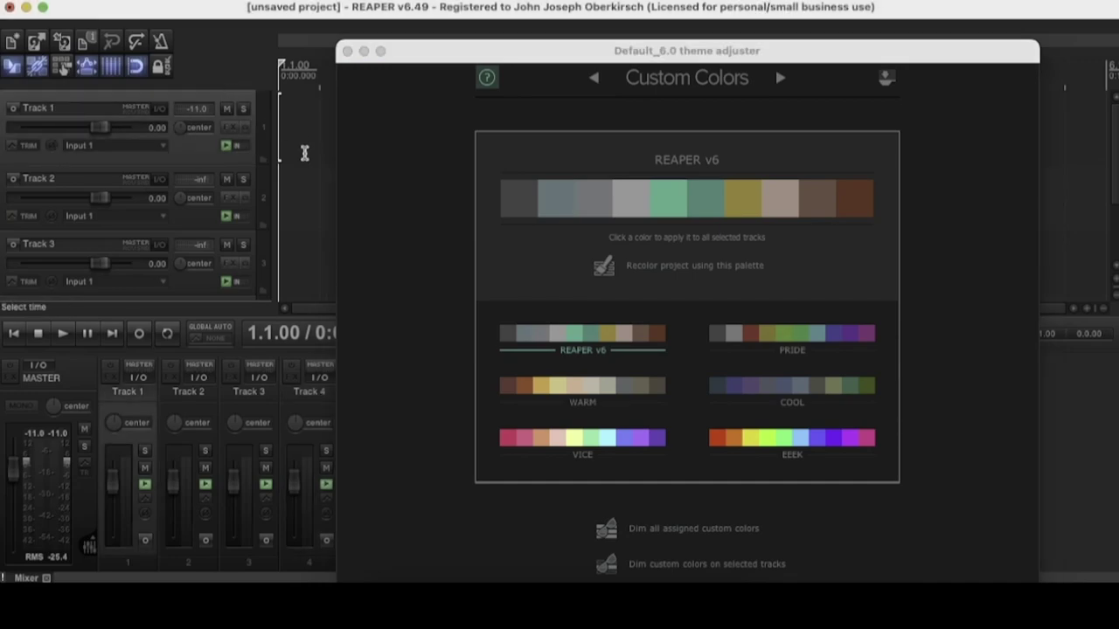
pyautogui.click(516, 199)
pyautogui.click(710, 203)
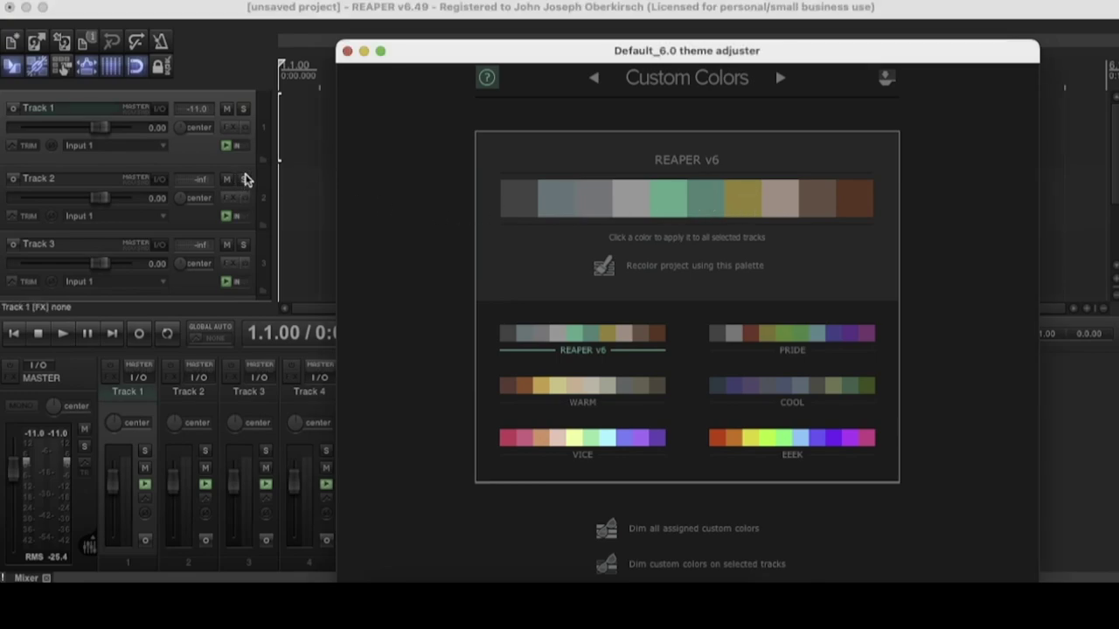
pyautogui.click(234, 184)
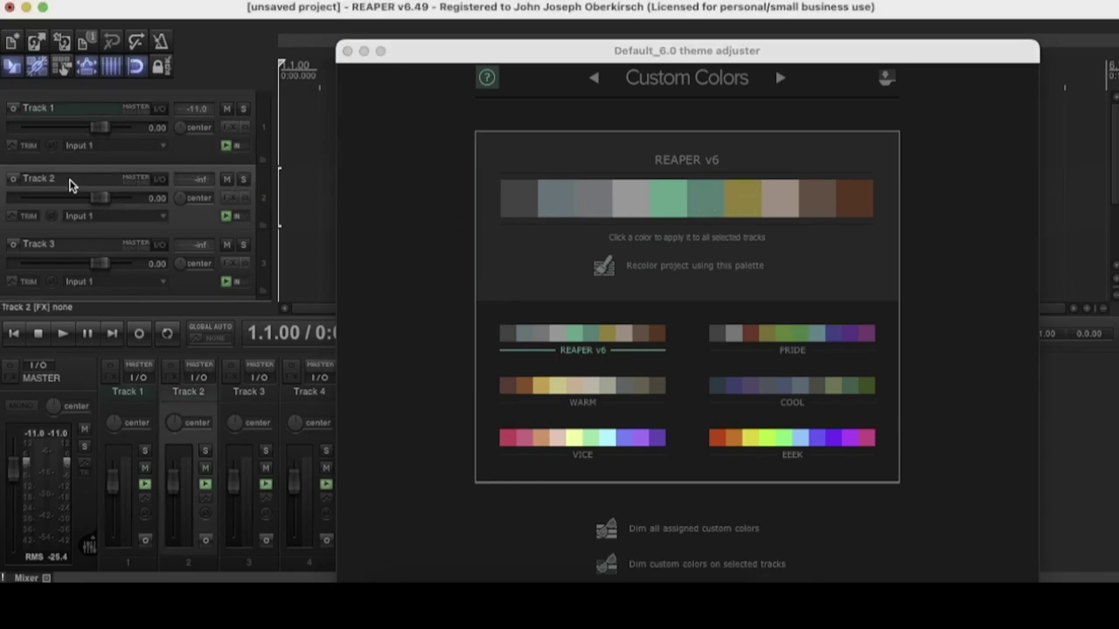
pyautogui.click(666, 197)
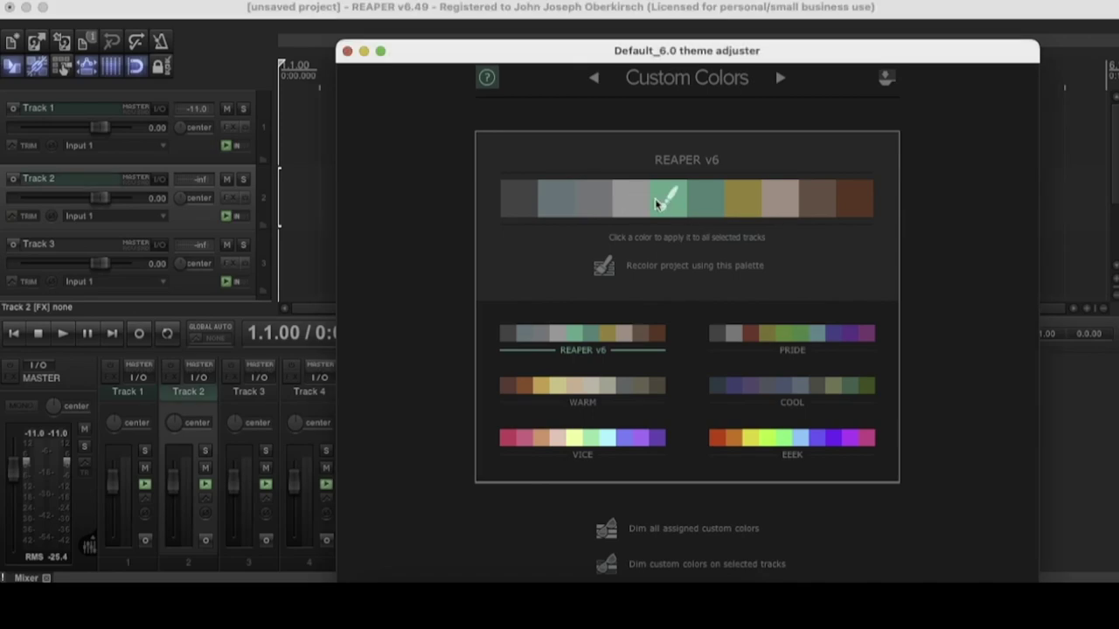
pyautogui.click(236, 248)
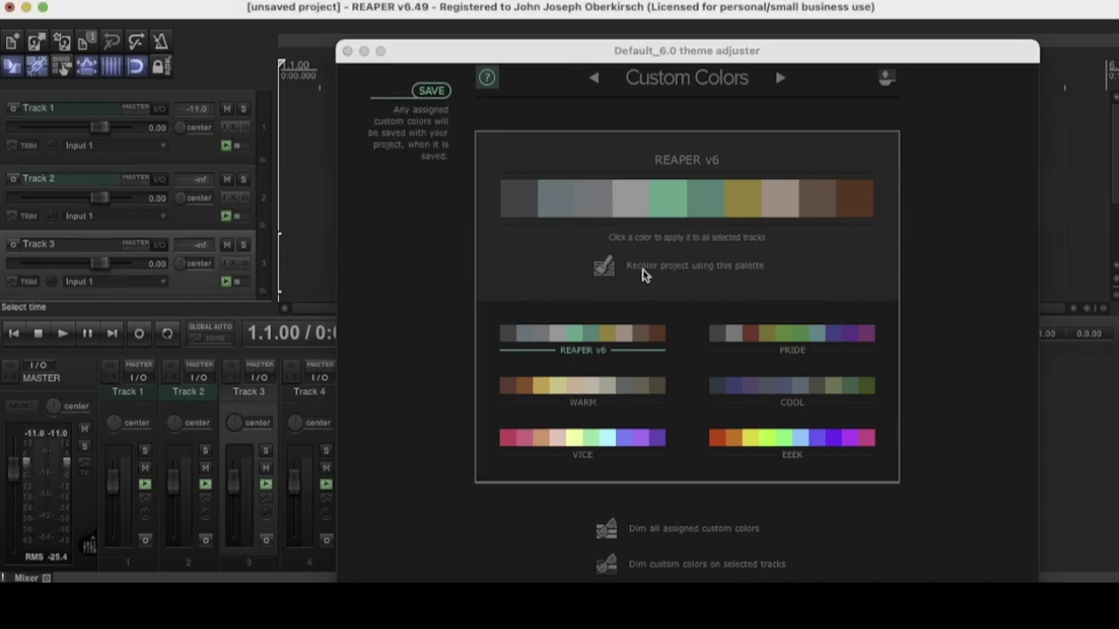
pyautogui.click(739, 203)
pyautogui.scroll(-3, 204, 250)
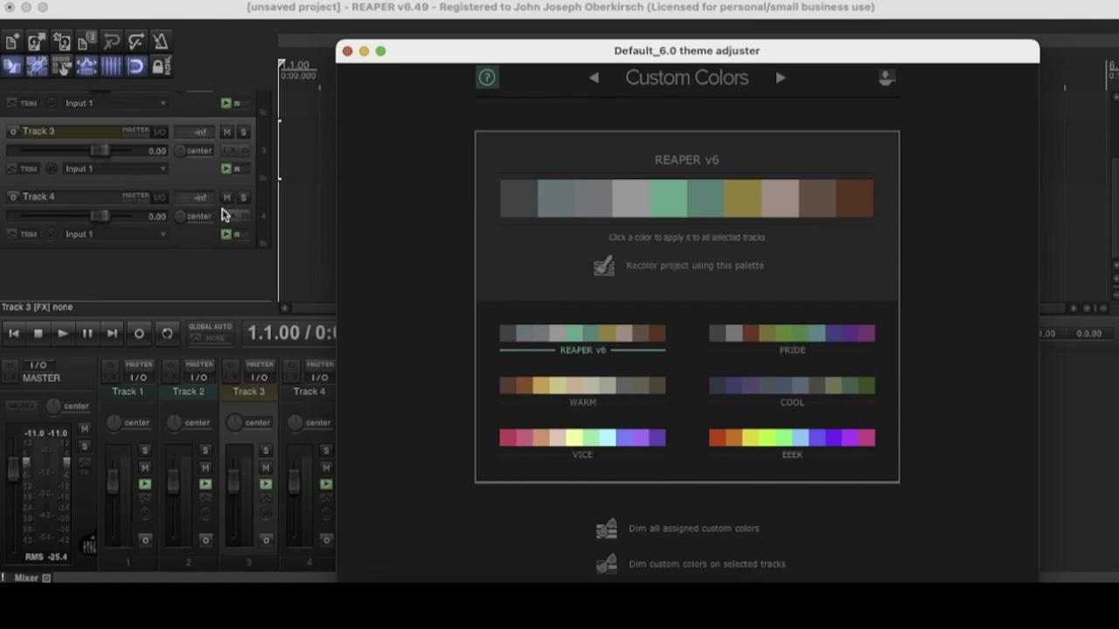
pyautogui.click(243, 194)
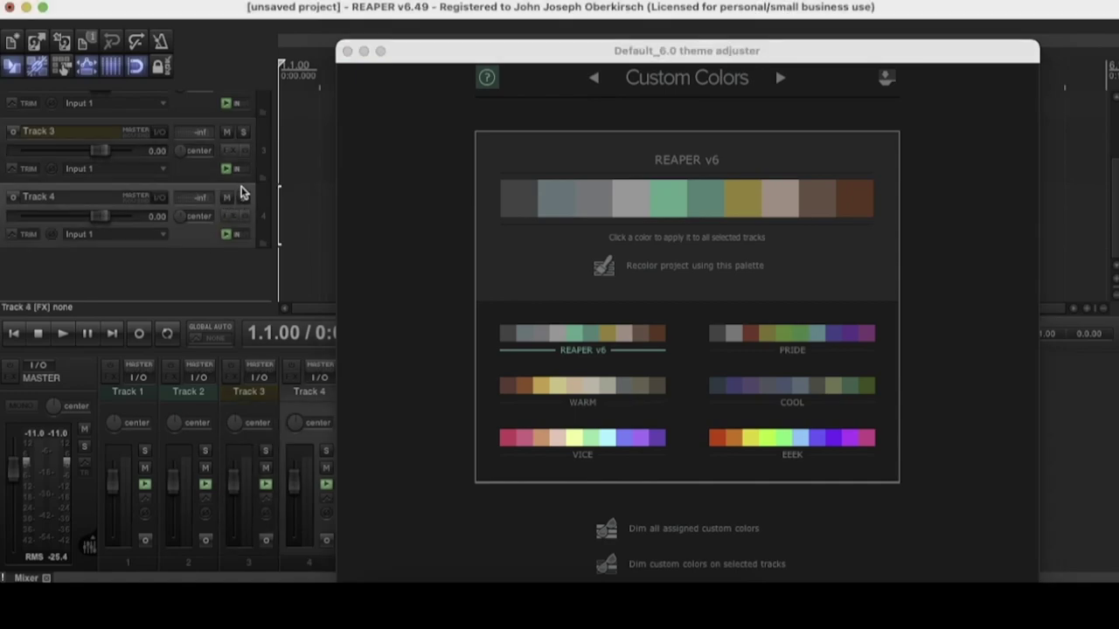
pyautogui.click(785, 208)
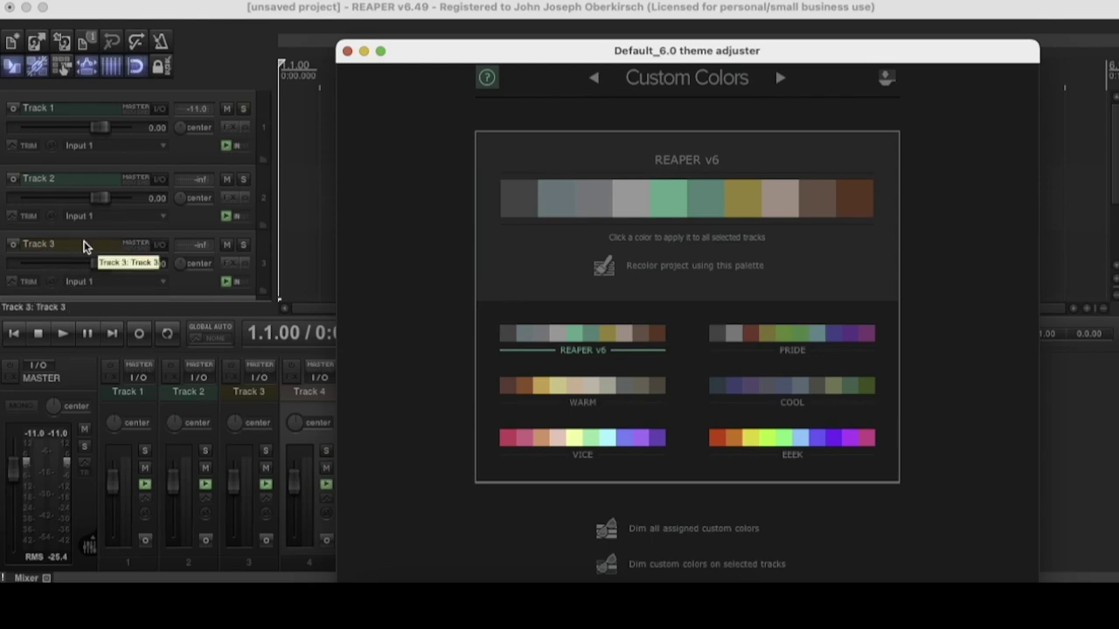
pyautogui.scroll(-3, 83, 246)
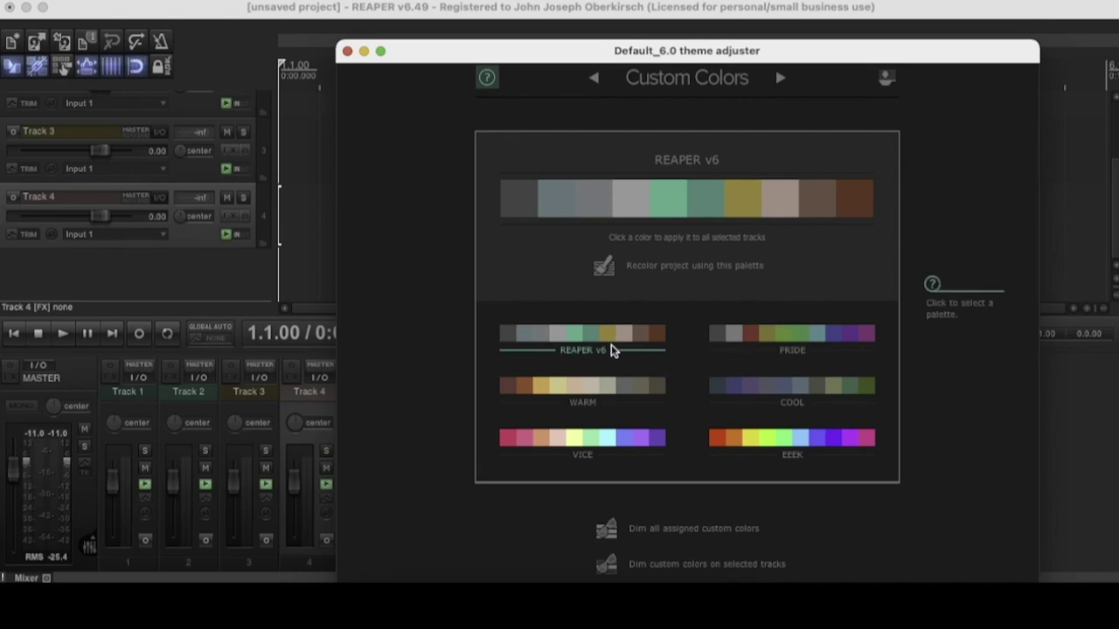
# Preview the WARM, VICE, PRIDE, COOL and EEEK palettes in the theme adjuster
pyautogui.click(607, 397)
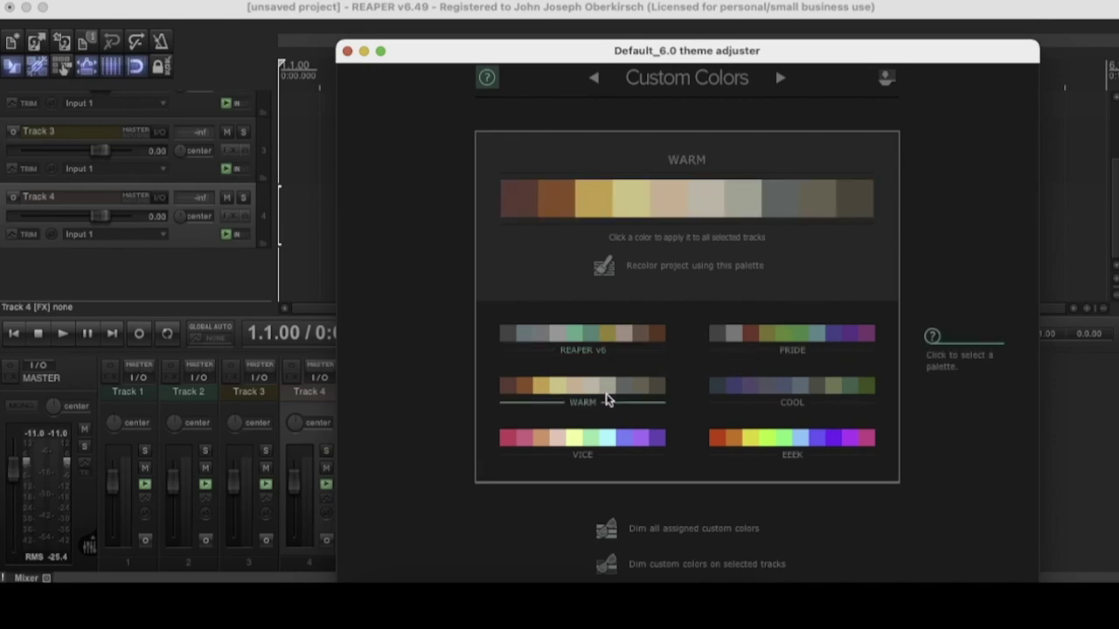
pyautogui.click(606, 439)
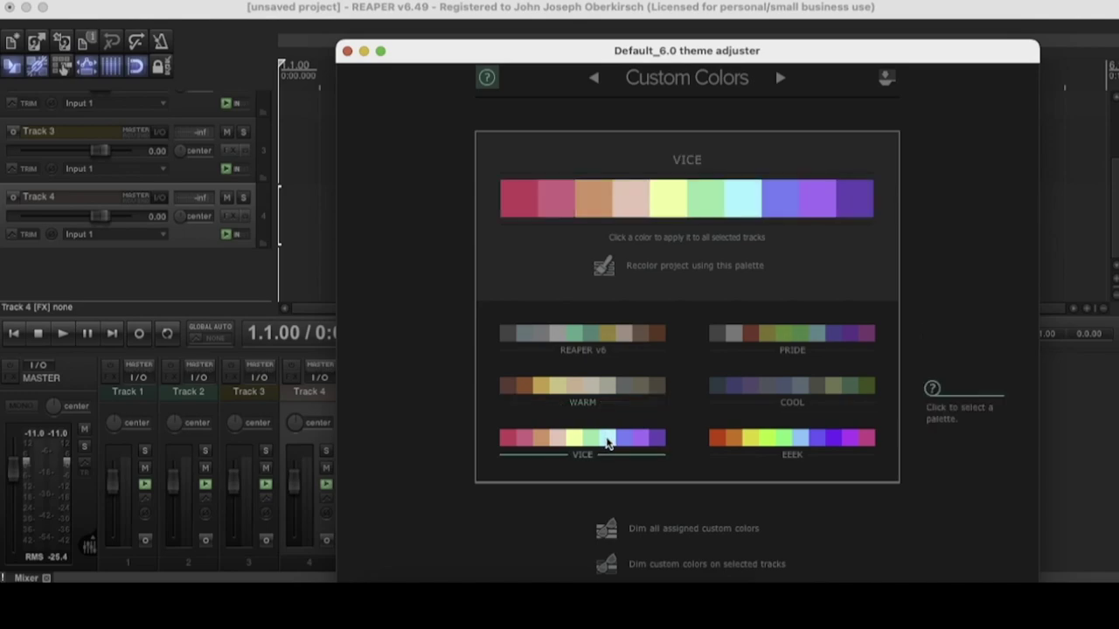
pyautogui.click(807, 337)
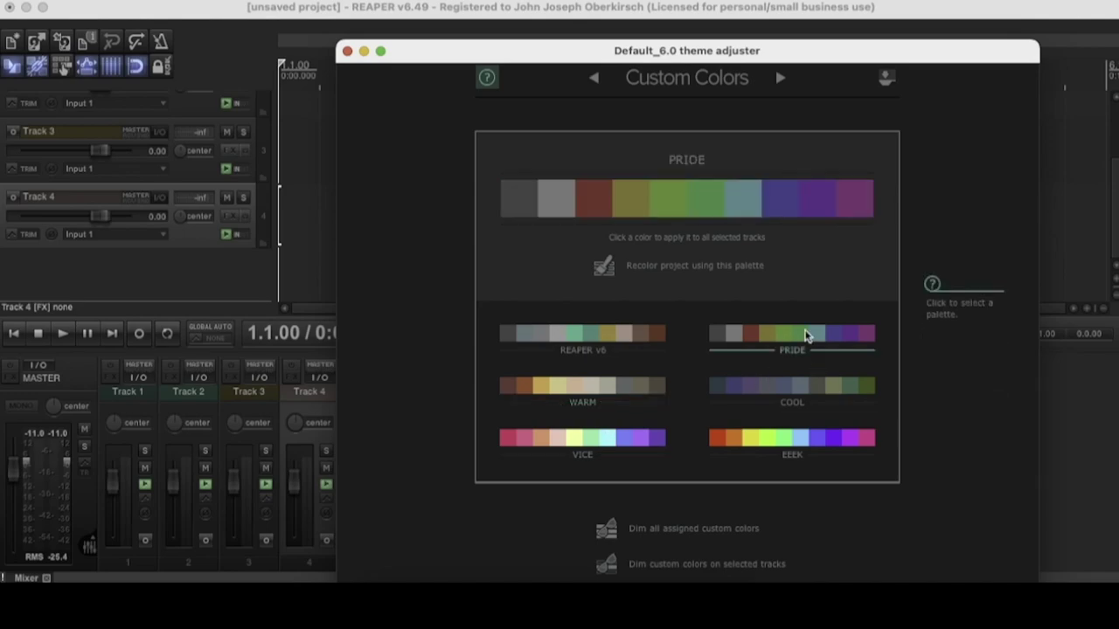
pyautogui.click(809, 387)
pyautogui.click(811, 450)
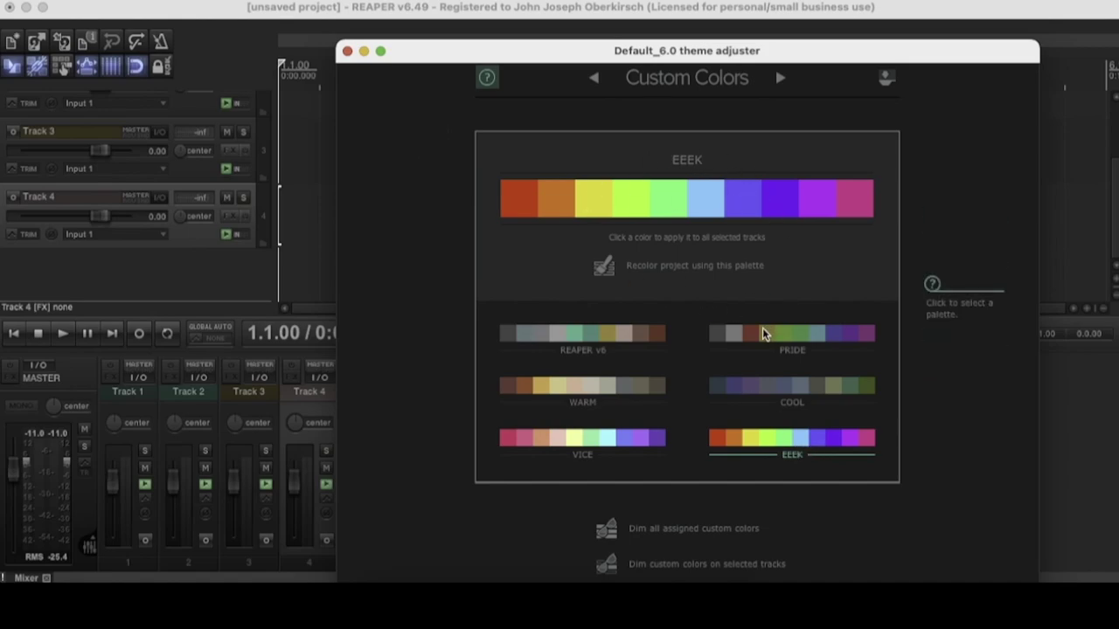
# Return to the REAPER v6 palette and recolour Track 1 with its olive swatch
pyautogui.click(596, 333)
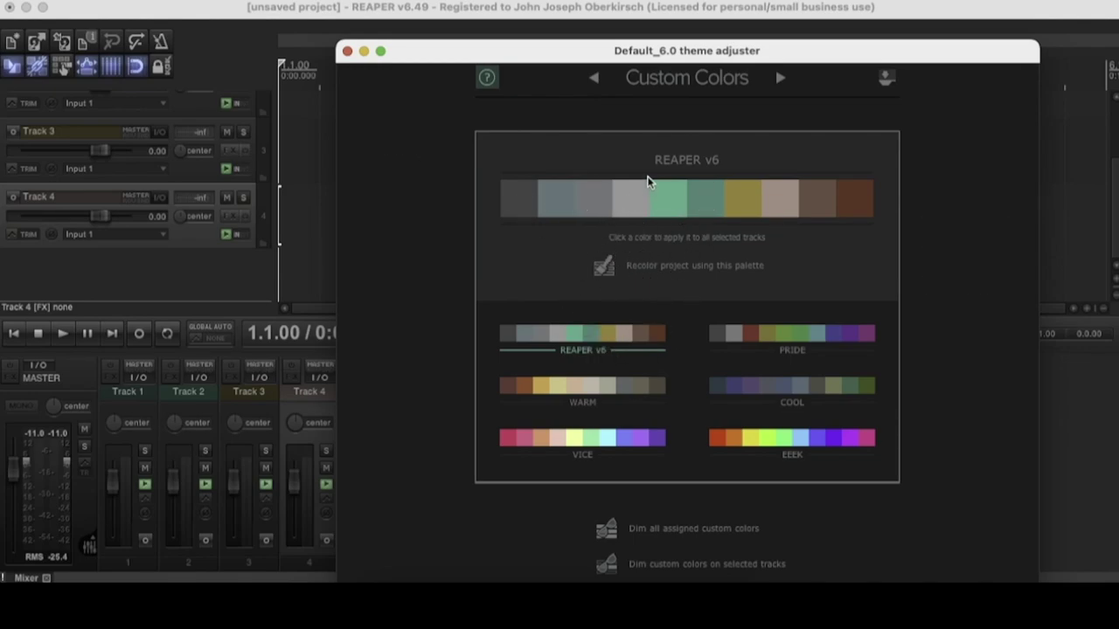
pyautogui.scroll(3, 140, 197)
pyautogui.click(205, 153)
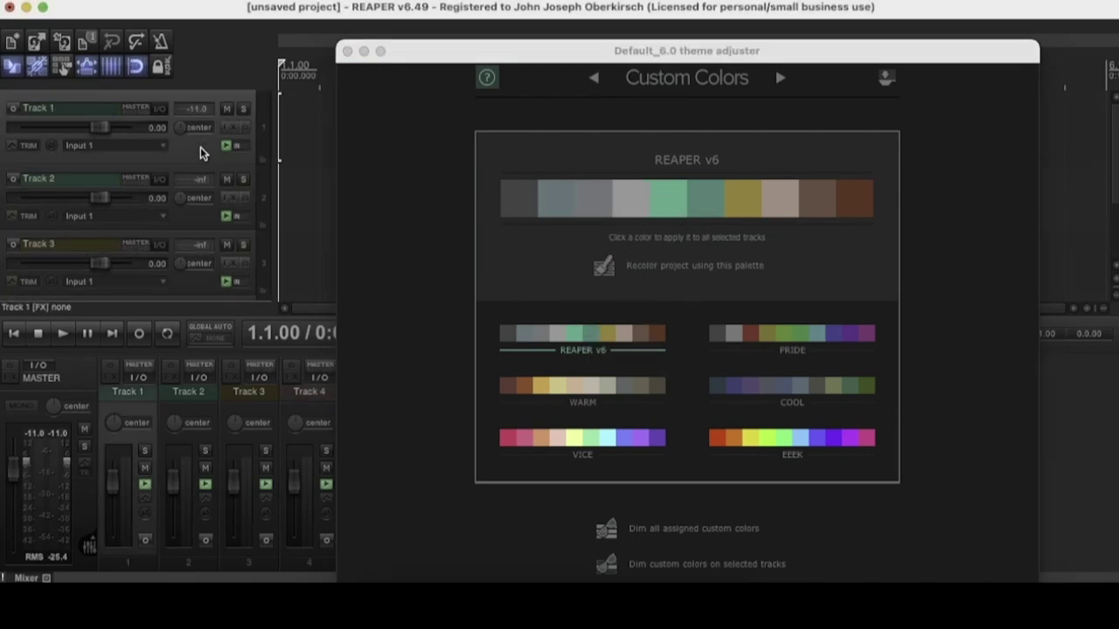
pyautogui.click(638, 195)
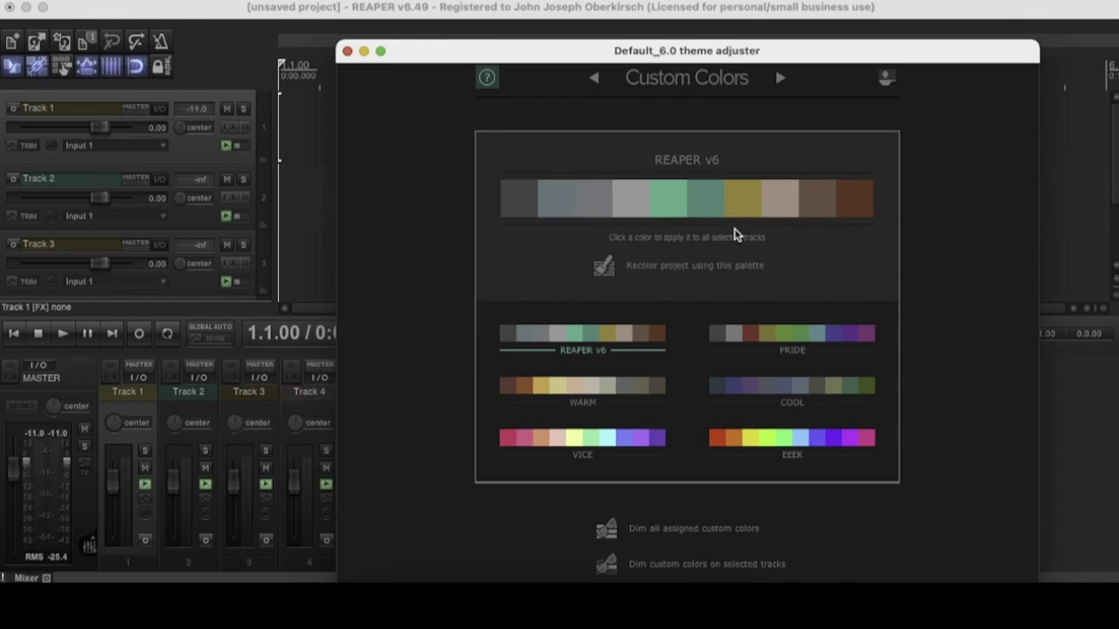
pyautogui.click(424, 1)
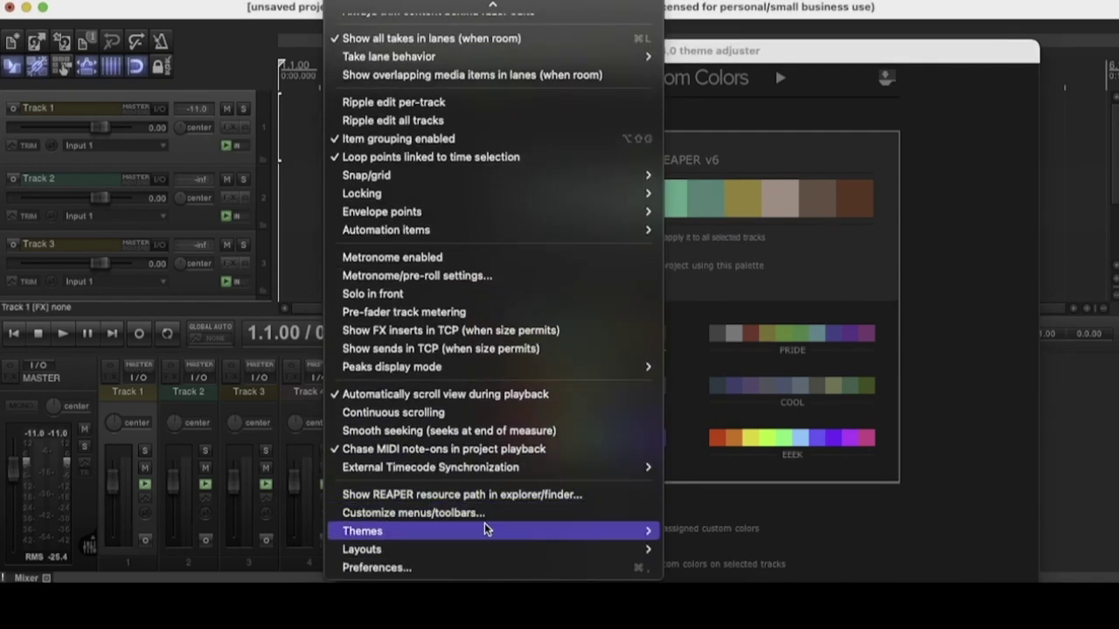
# Switch to the Default_5.0 theme and colour Track 1 dark grey
pyautogui.moveTo(488, 529)
pyautogui.click(700, 495)
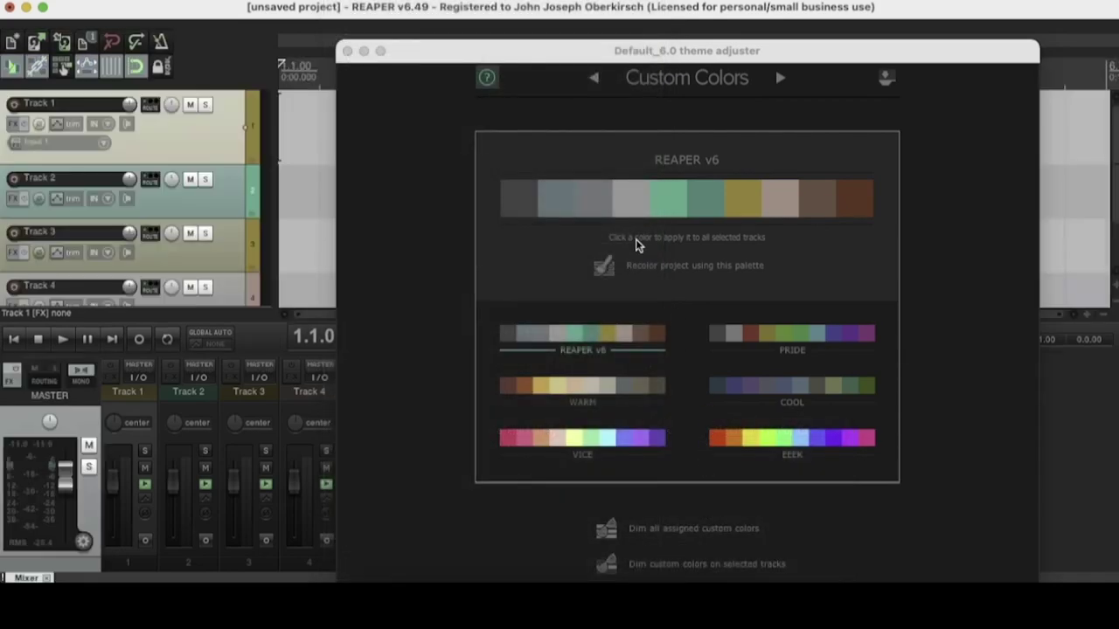
pyautogui.click(510, 197)
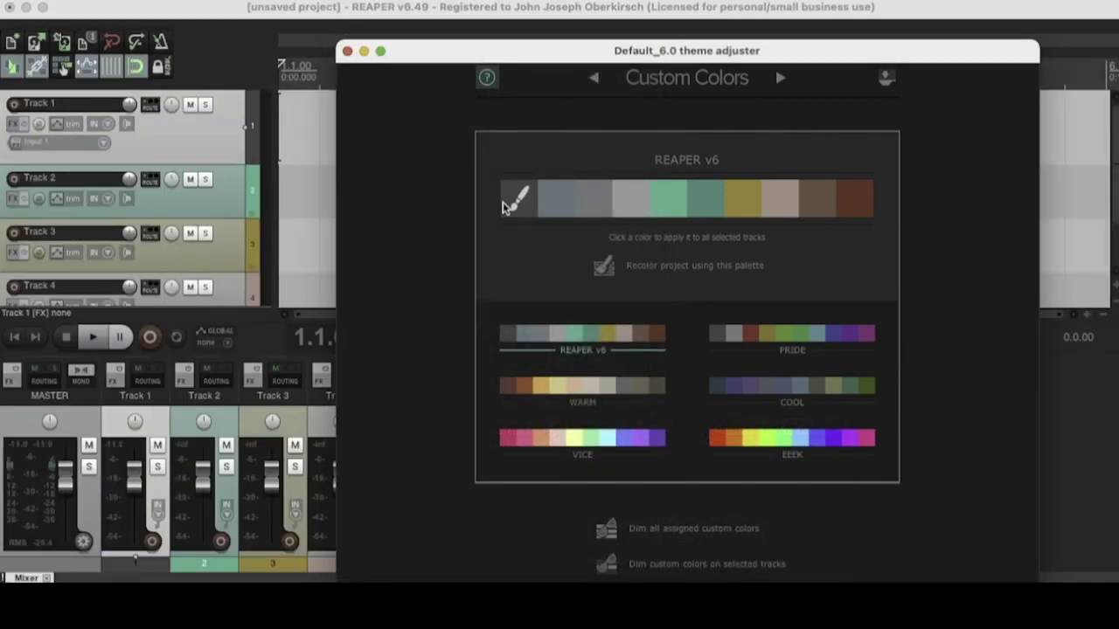
# Colour Track 2 grey-blue and Track 3 grey, then select Track 4
pyautogui.click(555, 196)
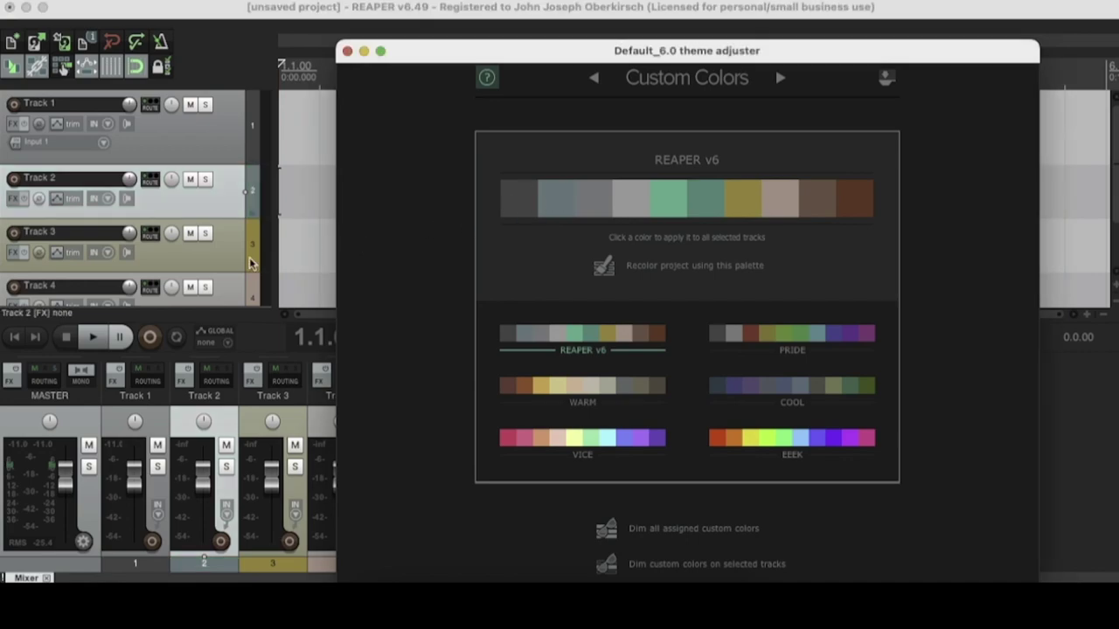
pyautogui.press('Down')
pyautogui.click(588, 203)
pyautogui.scroll(-2, 242, 250)
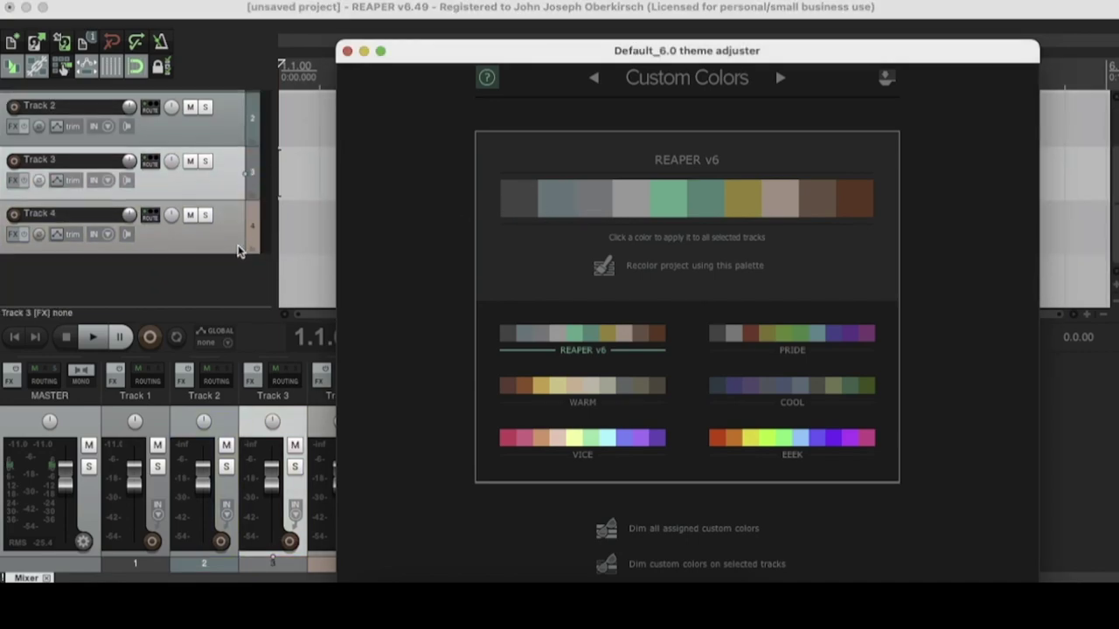
pyautogui.click(238, 243)
pyautogui.click(619, 201)
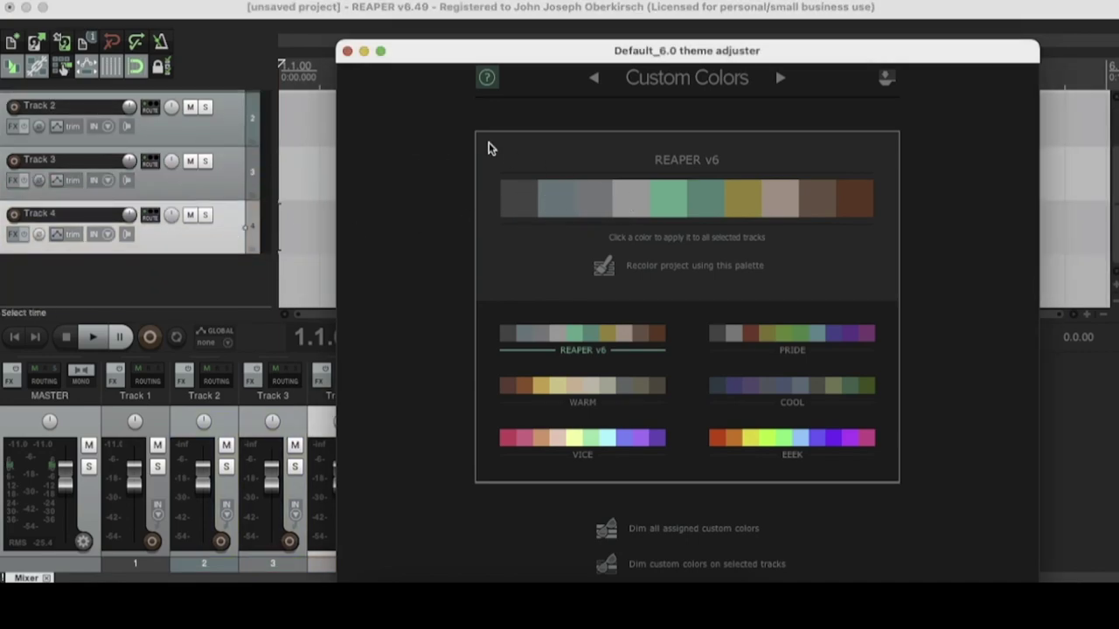
# Open the Themes menu and dismiss it with Esc, keeping the current theme
pyautogui.click(350, 0)
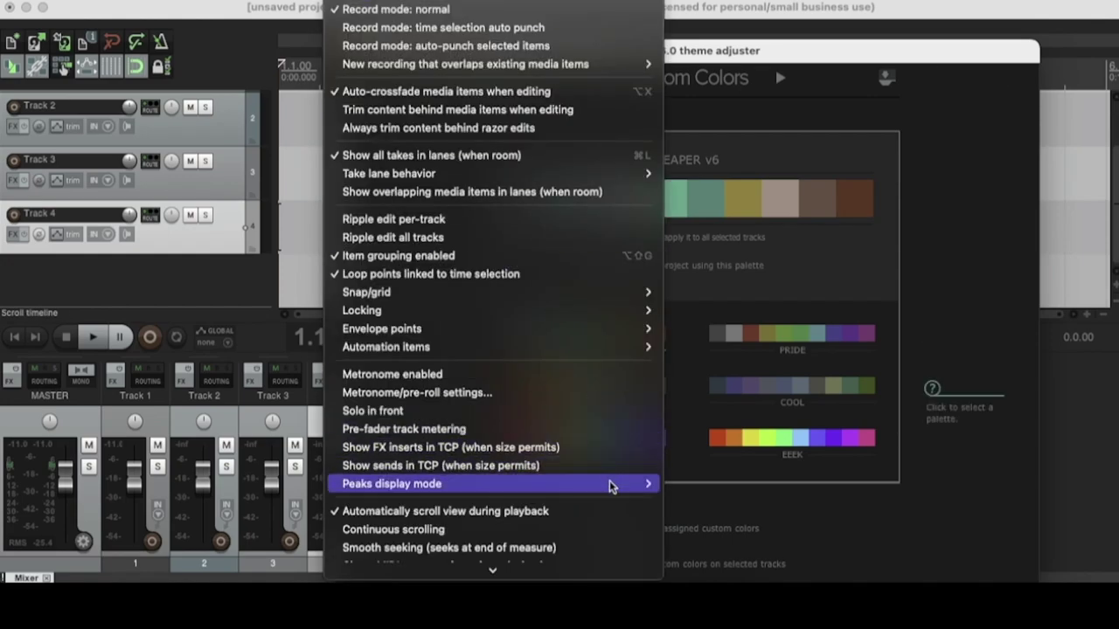
pyautogui.moveTo(594, 528)
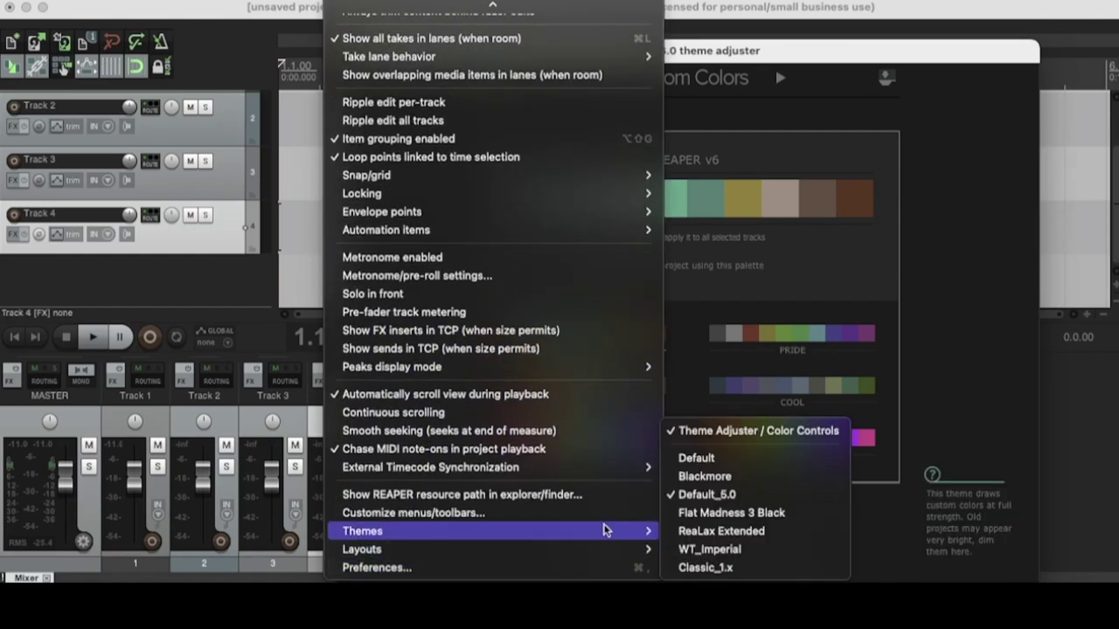
pyautogui.press('Escape')
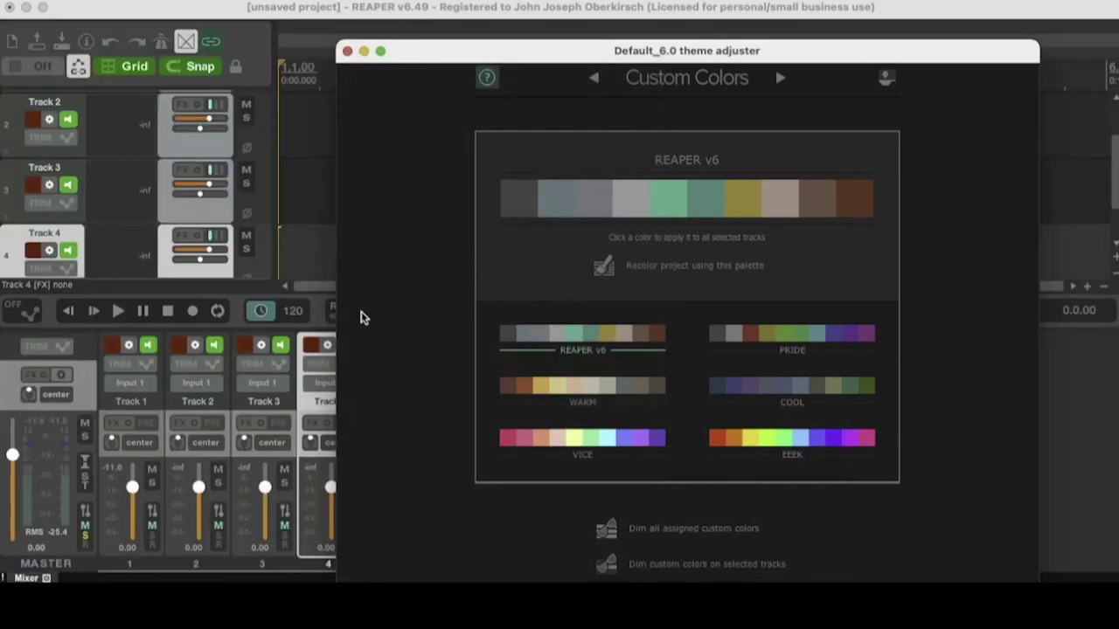
pyautogui.scroll(2, 62, 149)
# Colour Track 1 rust and Track 2 brown, then page to Flat Madness 3 Black settings
pyautogui.click(173, 159)
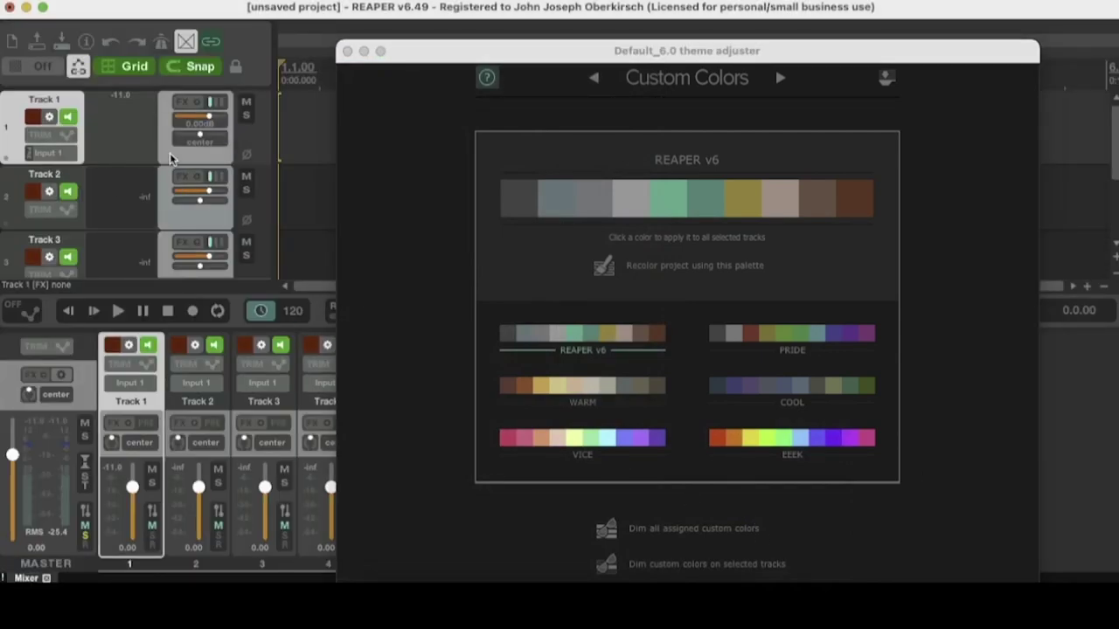
pyautogui.click(865, 201)
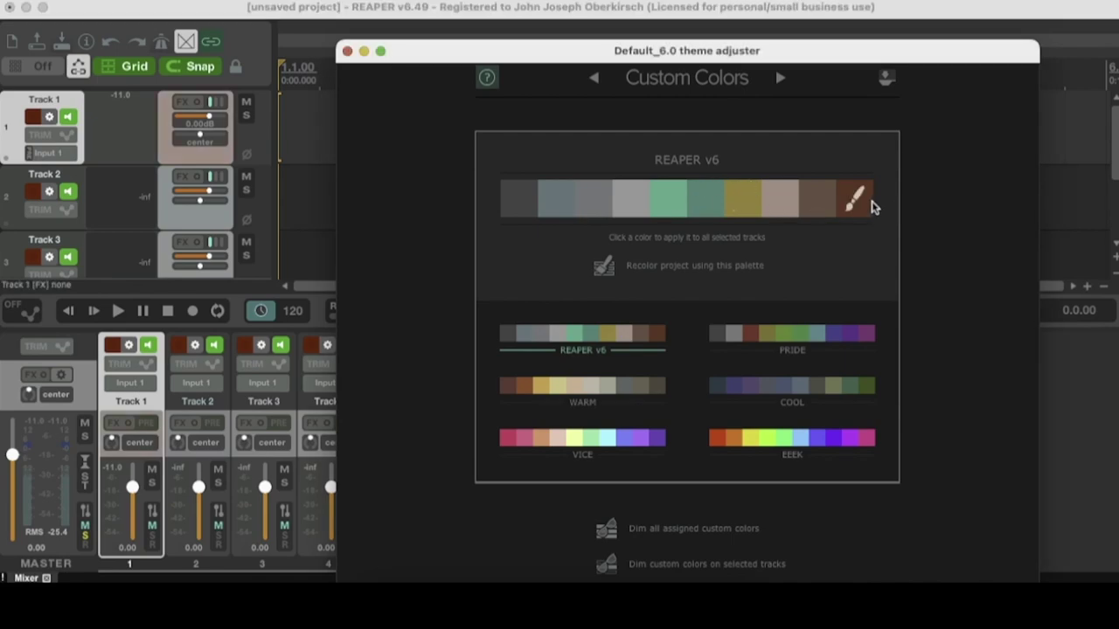
pyautogui.click(187, 220)
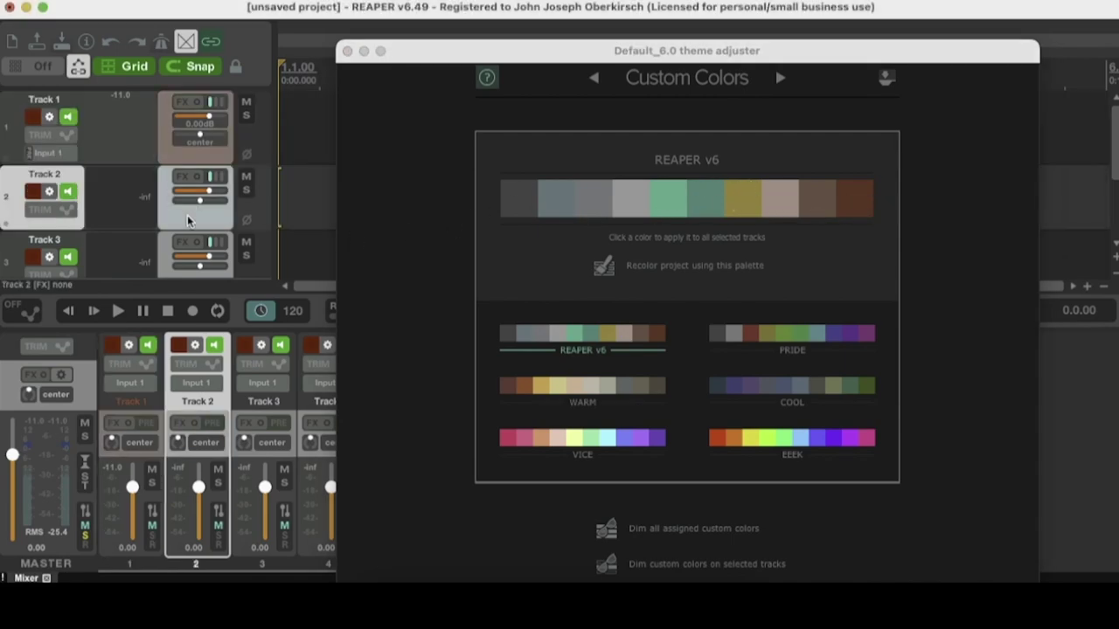
pyautogui.click(818, 204)
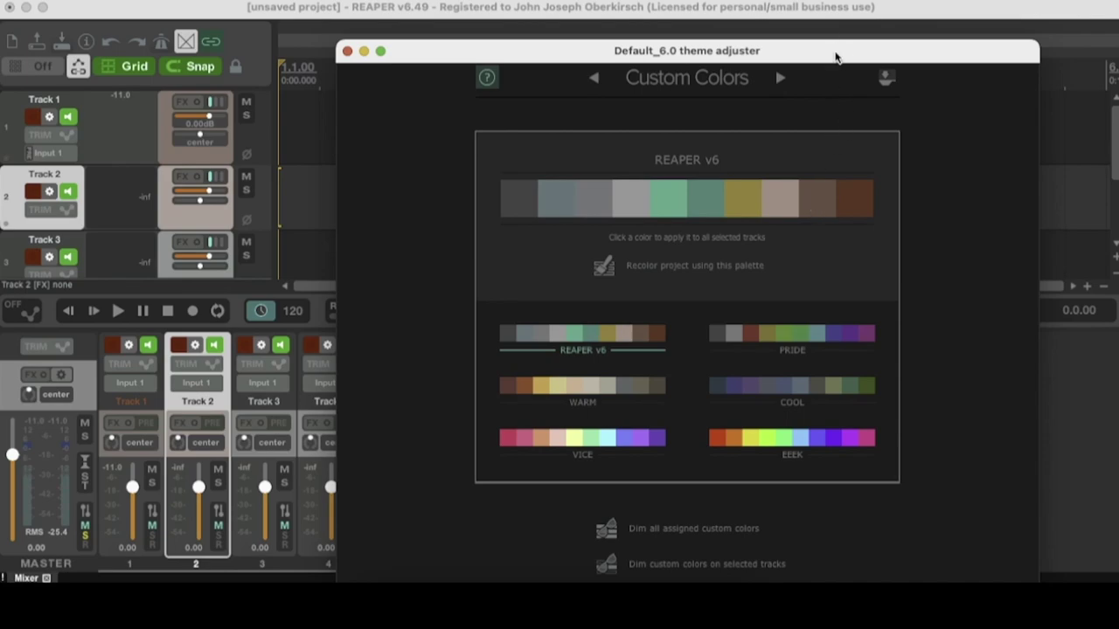
pyautogui.moveTo(835, 57); pyautogui.dragTo(828, 34)
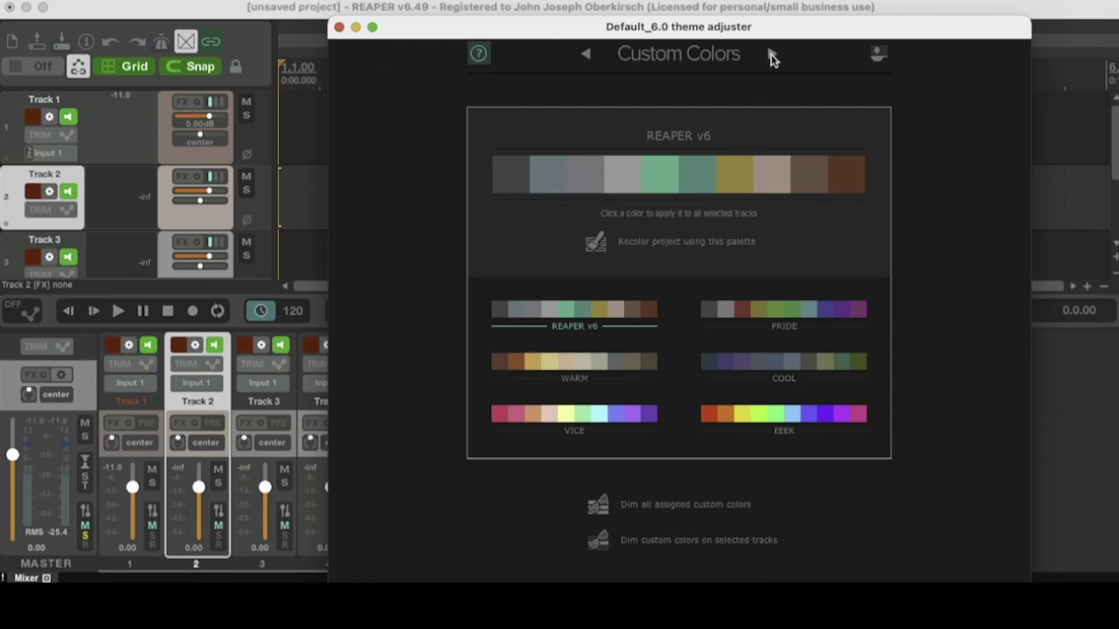
pyautogui.click(772, 55)
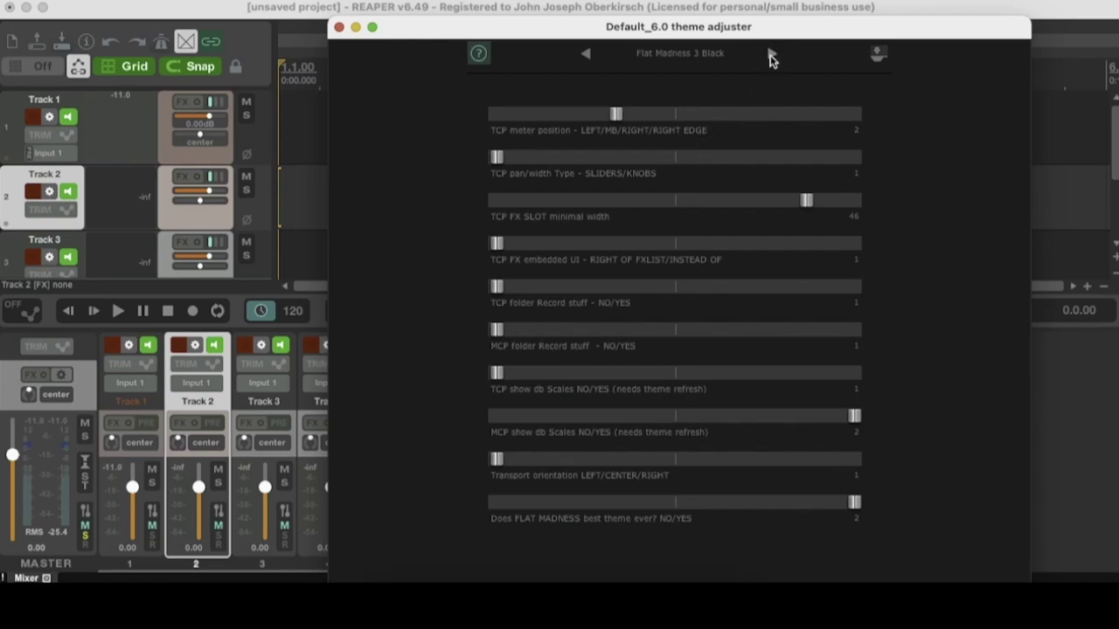
# Advance the theme adjuster from Flat Madness 3 Black to the Global Settings page
pyautogui.click(771, 58)
# Sweep the Gamma fader between 1.64 and 0.31 before bringing it back up
pyautogui.moveTo(736, 33); pyautogui.dragTo(797, 53)
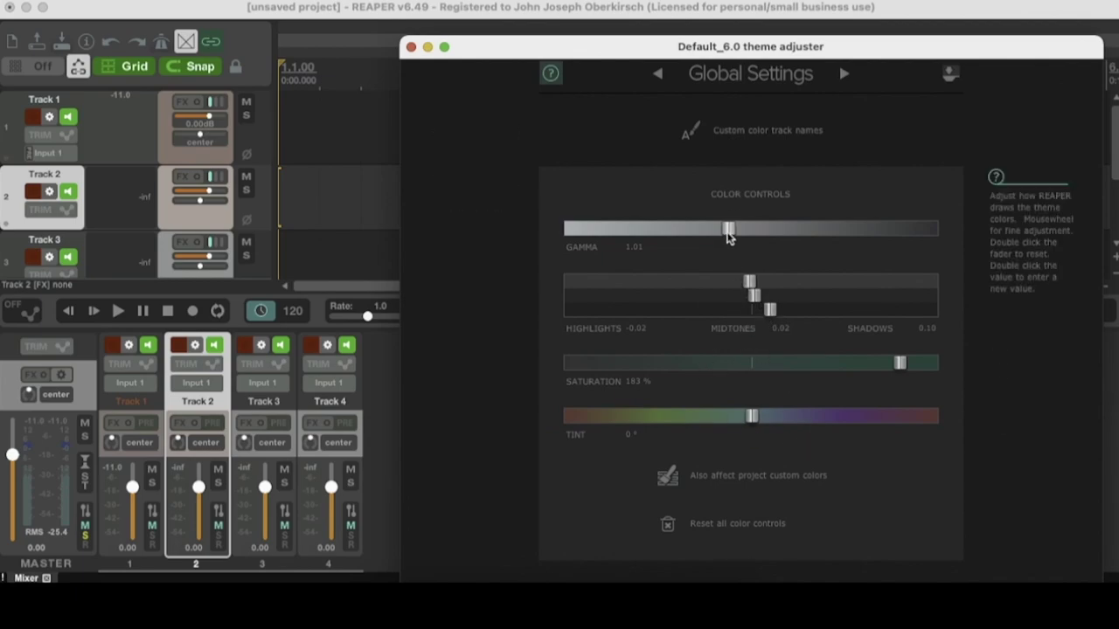
pyautogui.moveTo(728, 229); pyautogui.dragTo(935, 235)
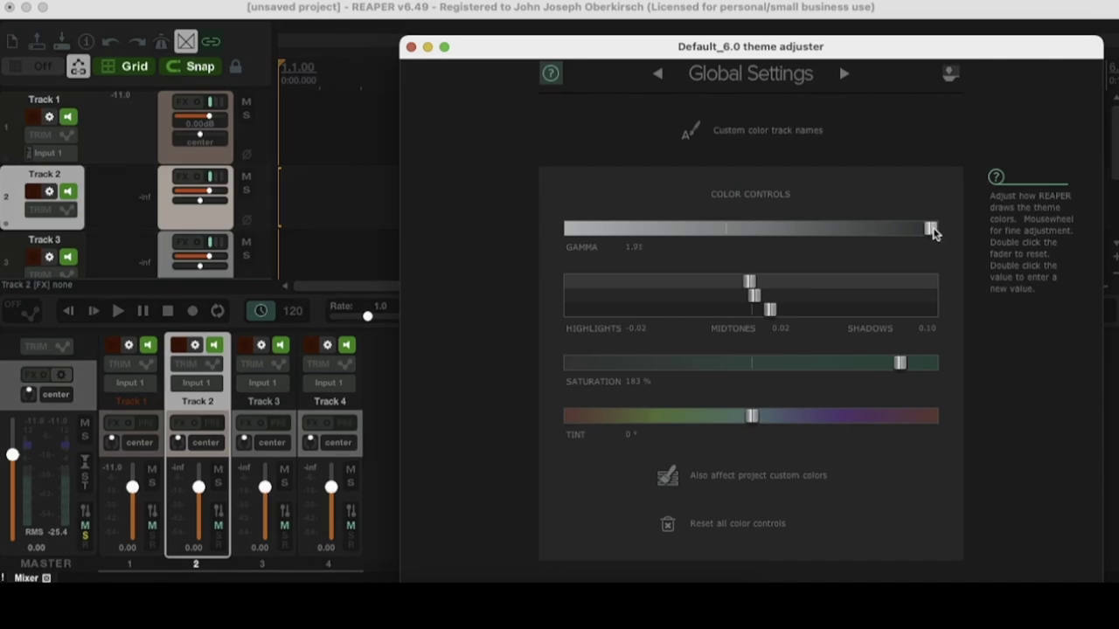
pyautogui.moveTo(933, 230); pyautogui.dragTo(578, 220)
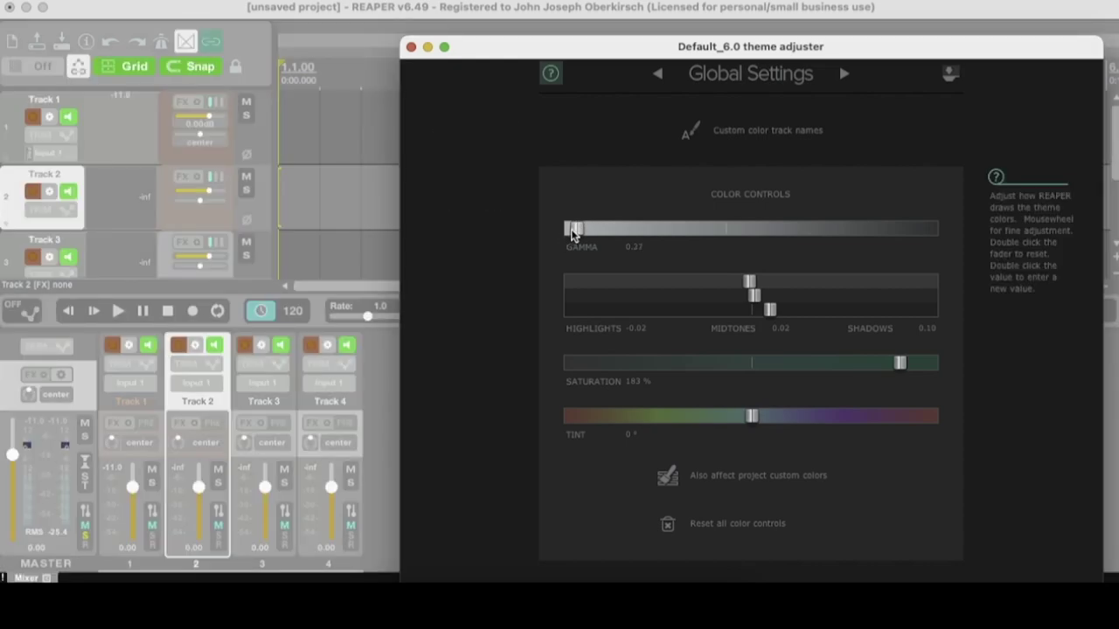
pyautogui.moveTo(573, 234); pyautogui.dragTo(724, 232)
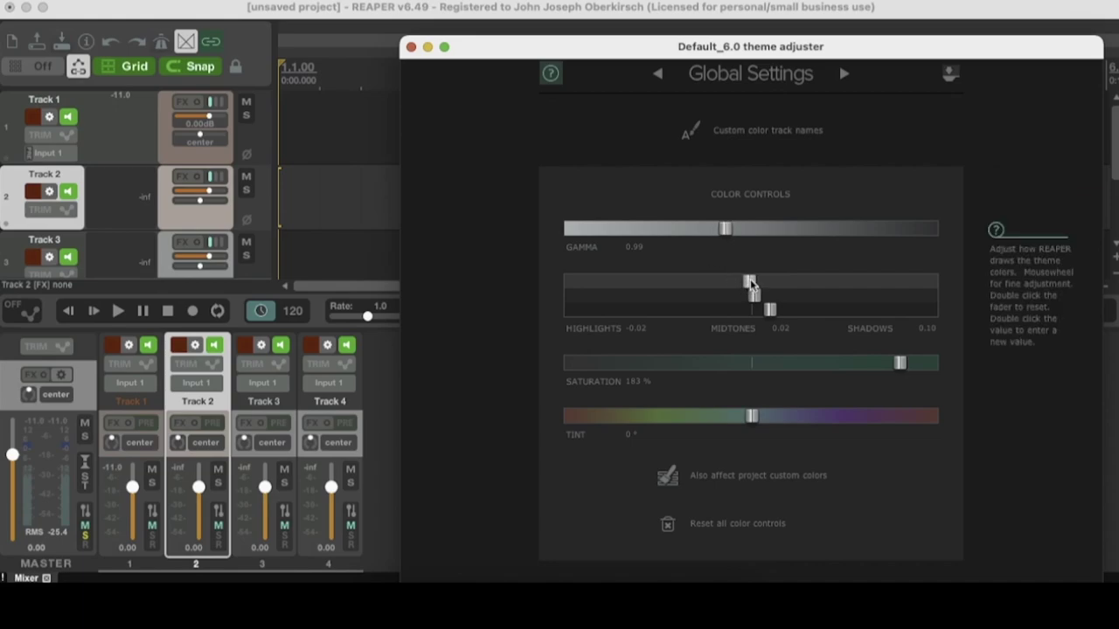
# Set highlights to 0.95 and shadows to -0.09, and reset midtones to 0.00
pyautogui.moveTo(750, 285); pyautogui.dragTo(918, 282)
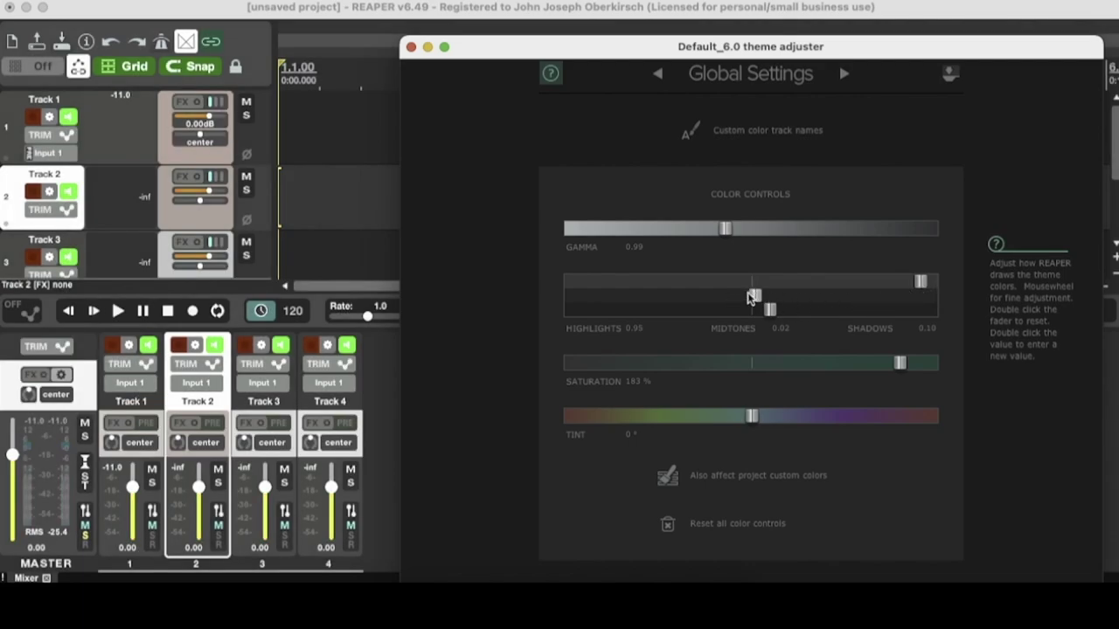
pyautogui.click(854, 307)
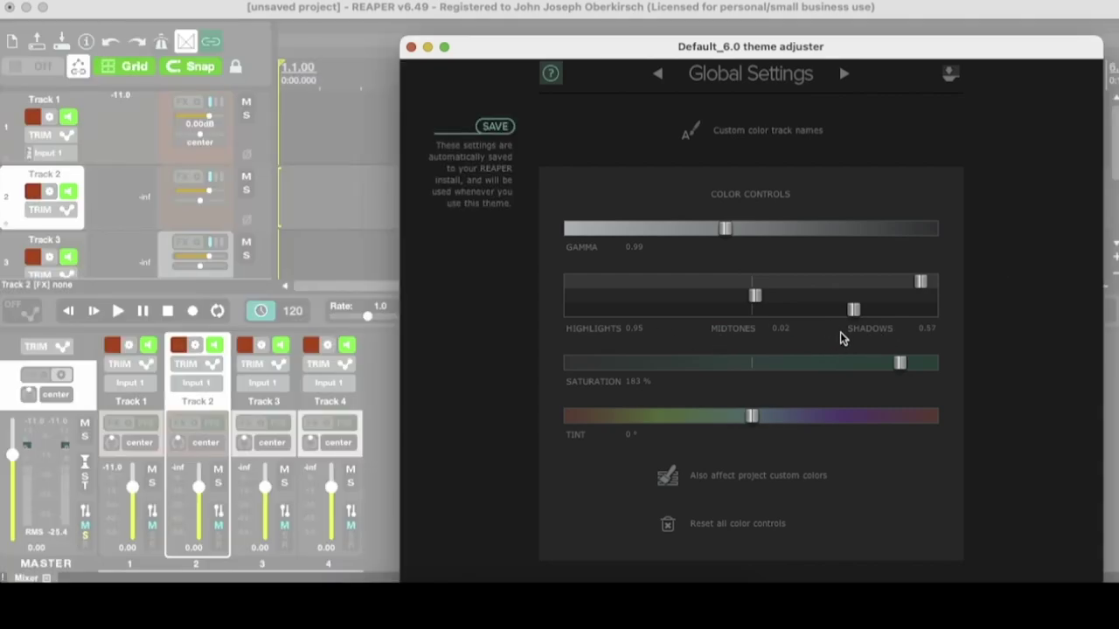
pyautogui.moveTo(852, 310); pyautogui.dragTo(738, 311)
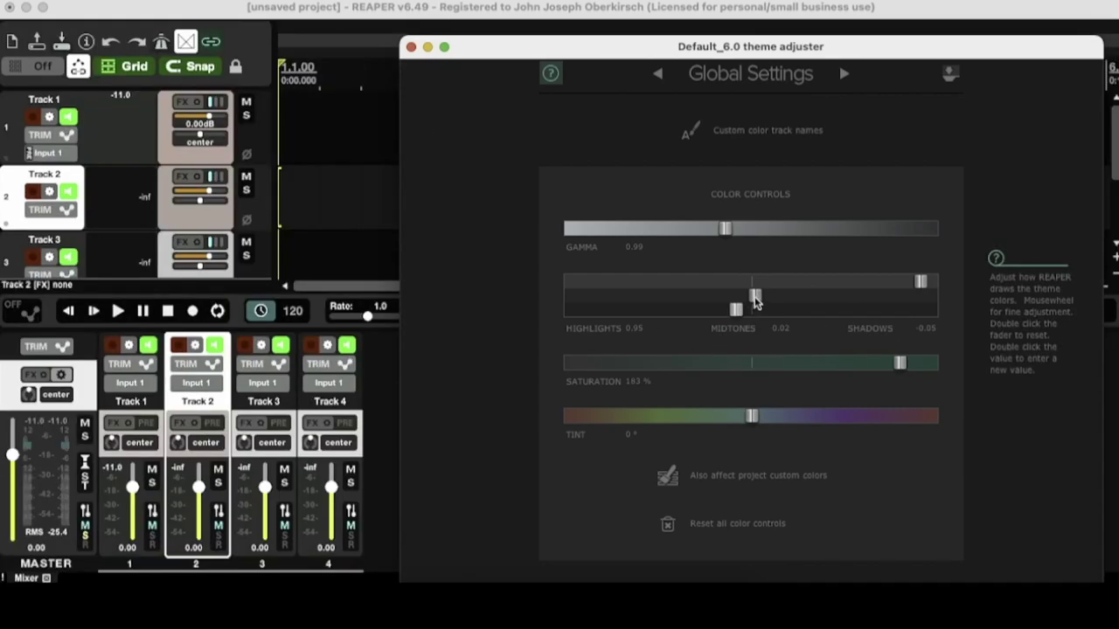
pyautogui.click(744, 302)
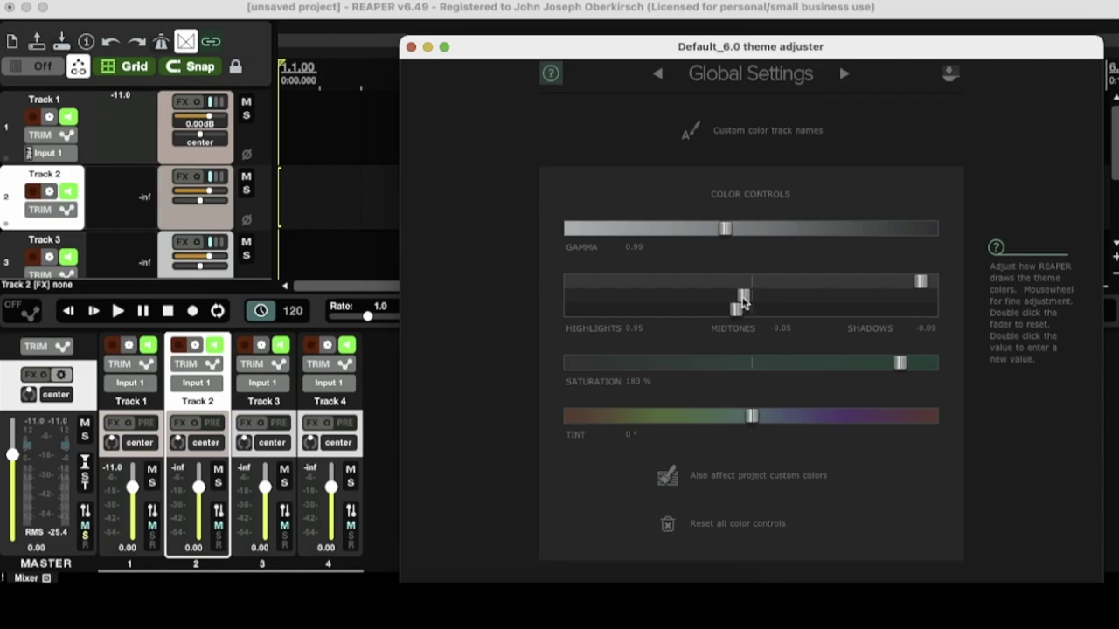
pyautogui.click(660, 298)
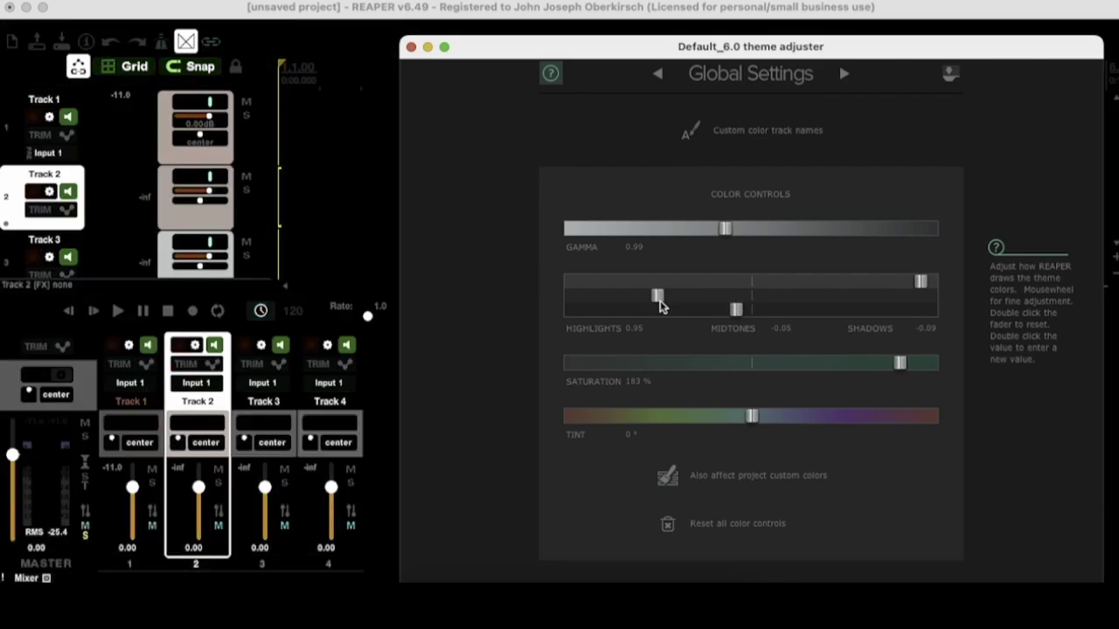
pyautogui.moveTo(660, 302); pyautogui.dragTo(753, 302)
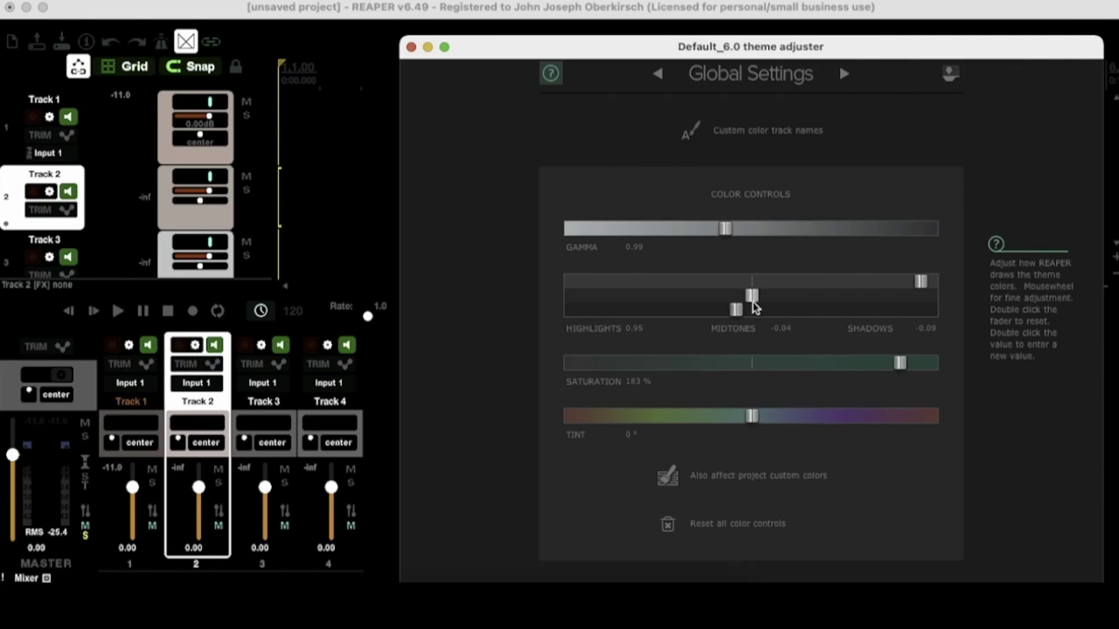
pyautogui.doubleClick(752, 300)
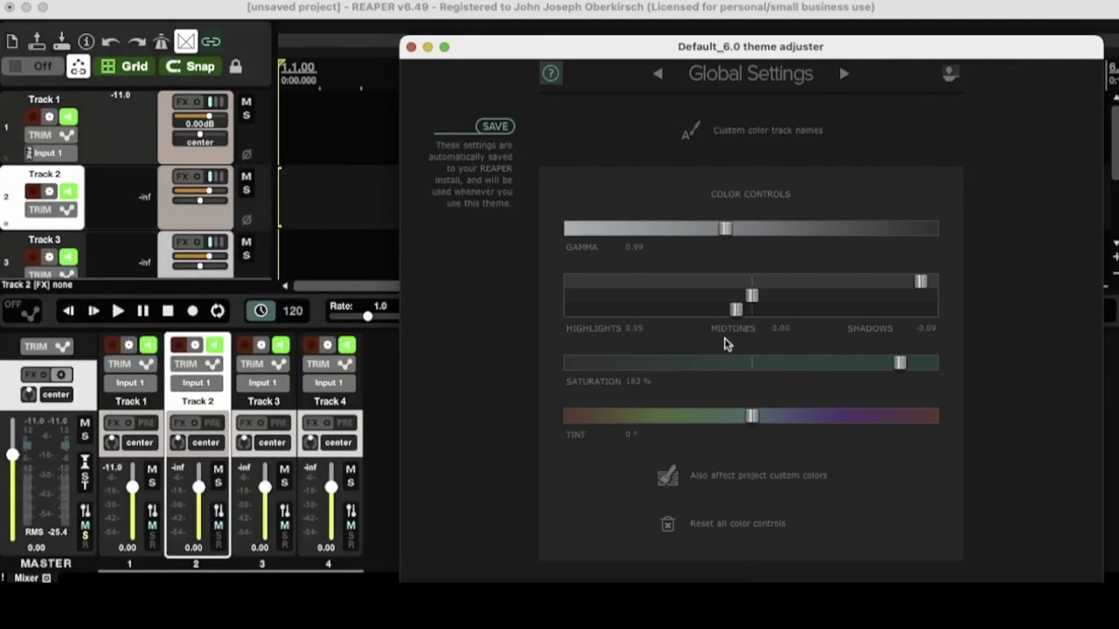
# Drop saturation to 41%, then raise it fully to 200%
pyautogui.moveTo(898, 364); pyautogui.dragTo(649, 369)
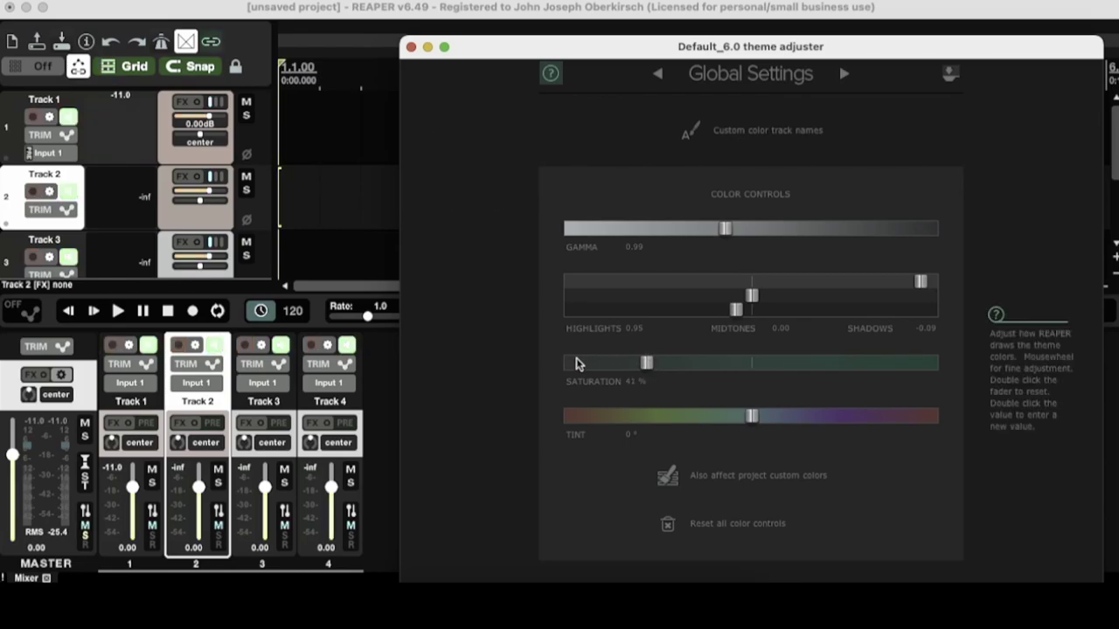
pyautogui.moveTo(632, 370); pyautogui.dragTo(525, 362)
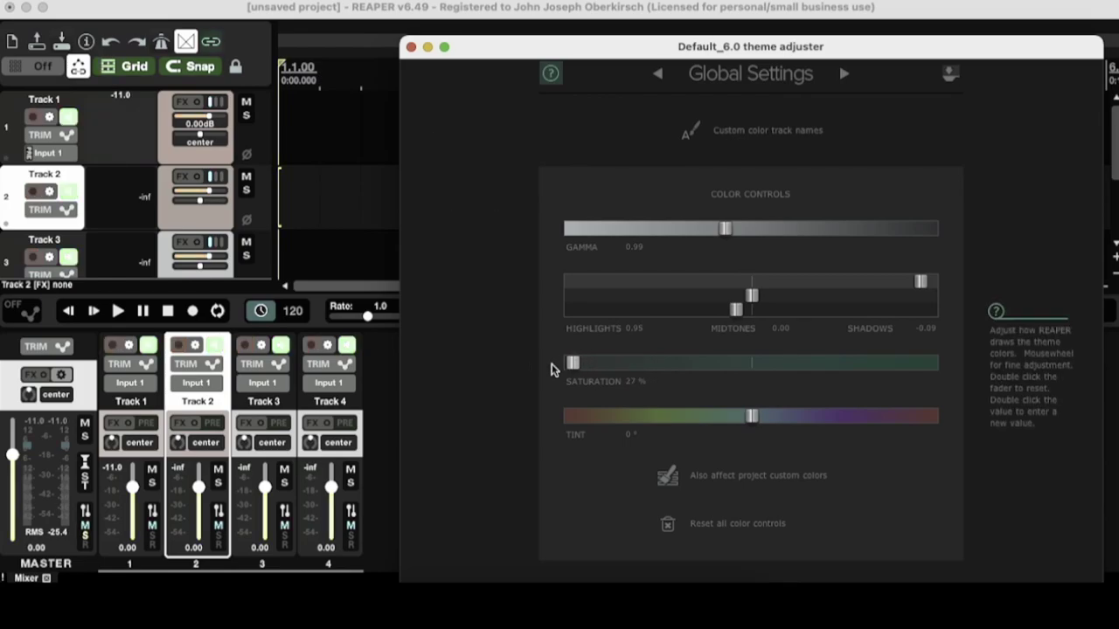
pyautogui.moveTo(697, 369); pyautogui.dragTo(932, 367)
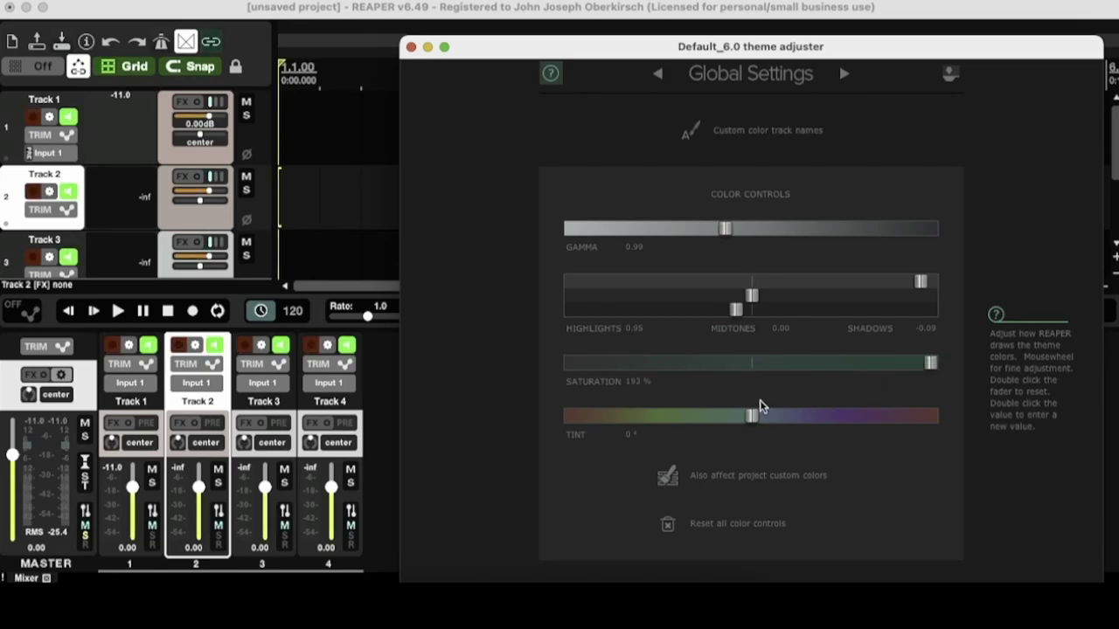
# Shift the tint to -132° and return to the Custom Colors palettes
pyautogui.moveTo(753, 416); pyautogui.dragTo(881, 416)
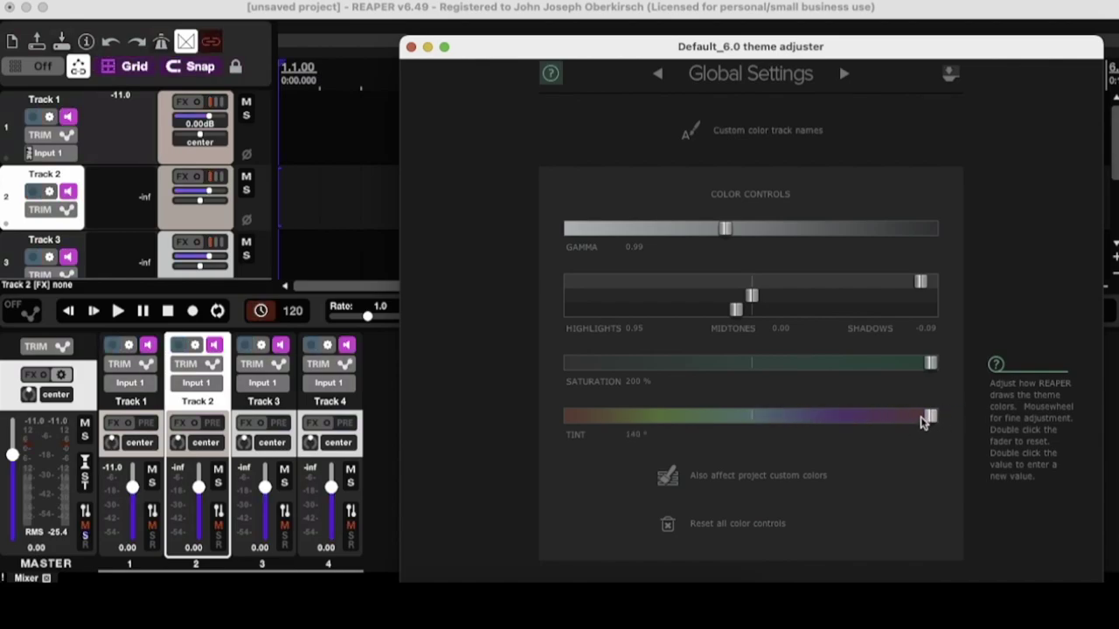
pyautogui.moveTo(931, 420); pyautogui.dragTo(619, 416)
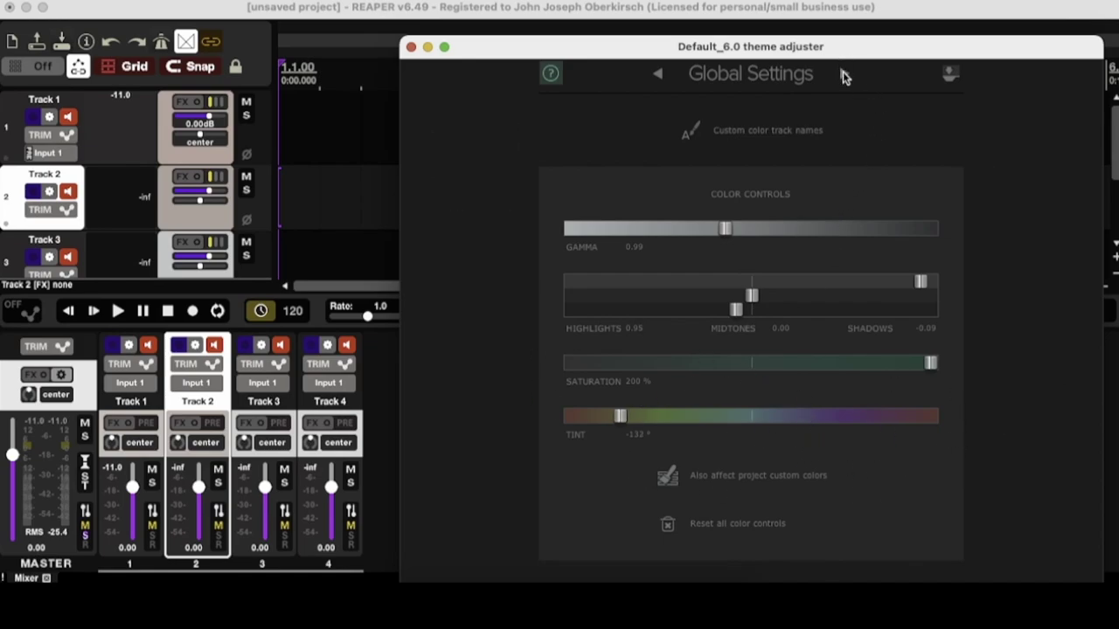
pyautogui.click(842, 75)
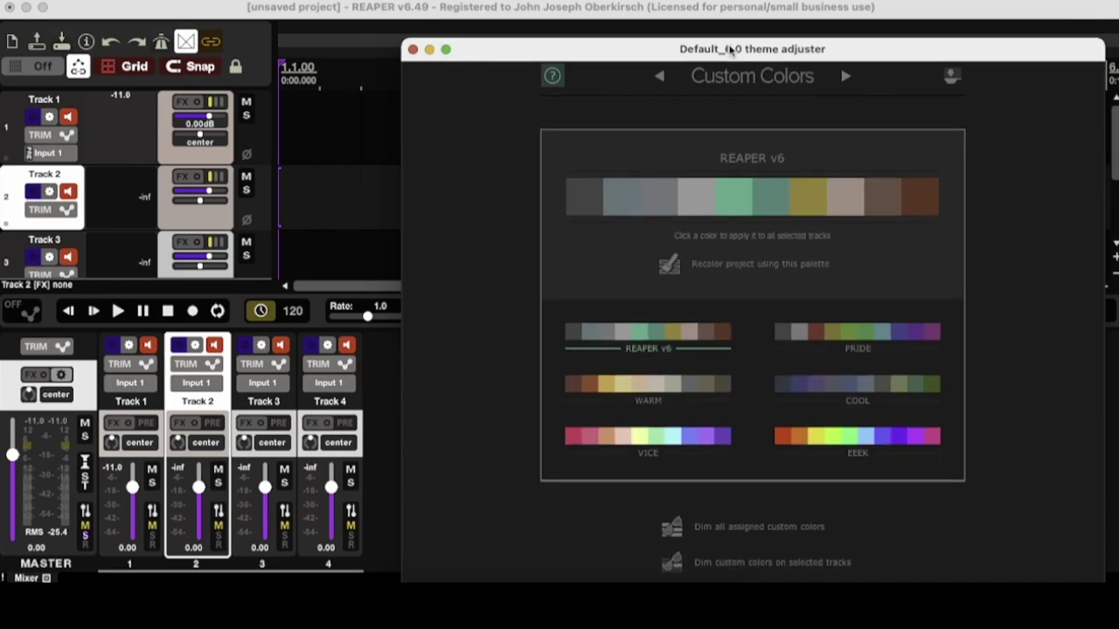
# Choose Blackmore from Options > Themes in the main REAPER window
pyautogui.moveTo(724, 38); pyautogui.dragTo(734, 50)
pyautogui.click(513, 8)
pyautogui.click(345, 0)
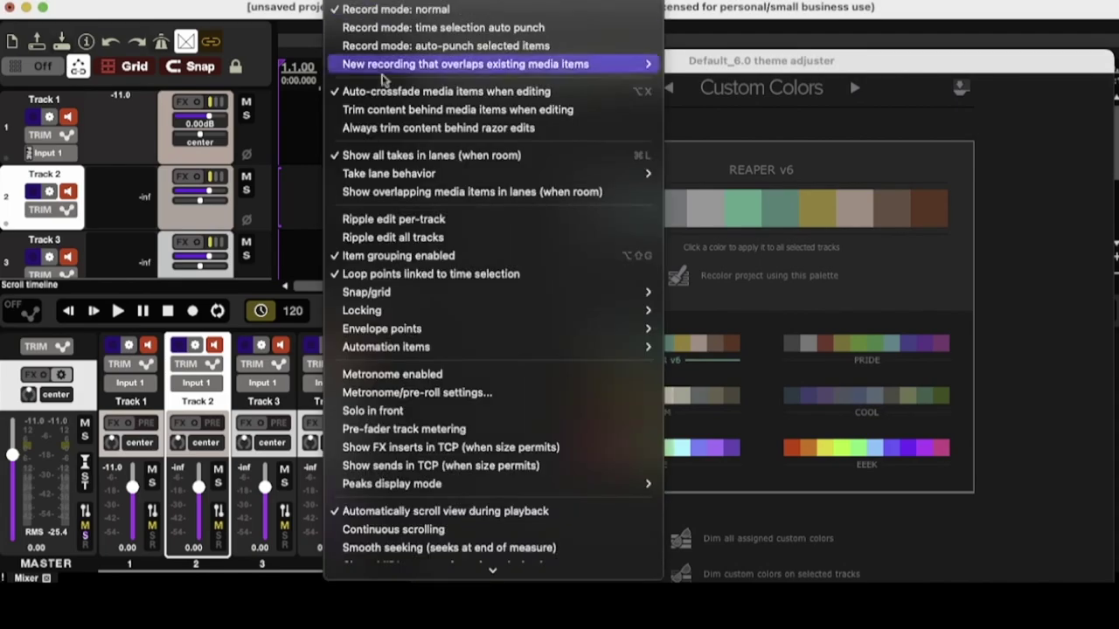
pyautogui.moveTo(483, 534)
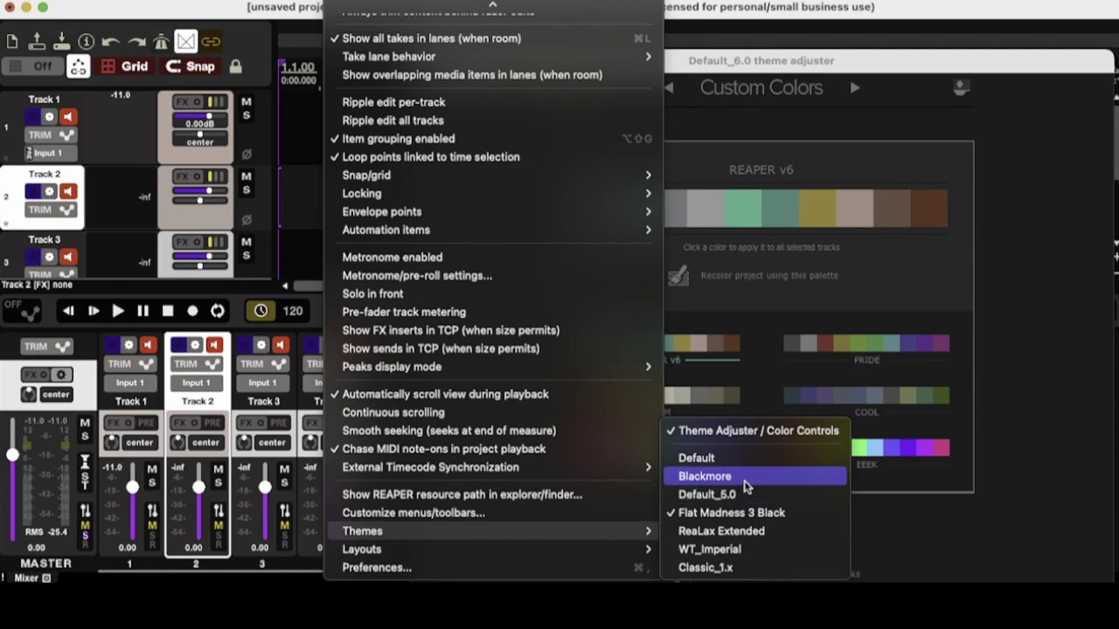
pyautogui.click(746, 479)
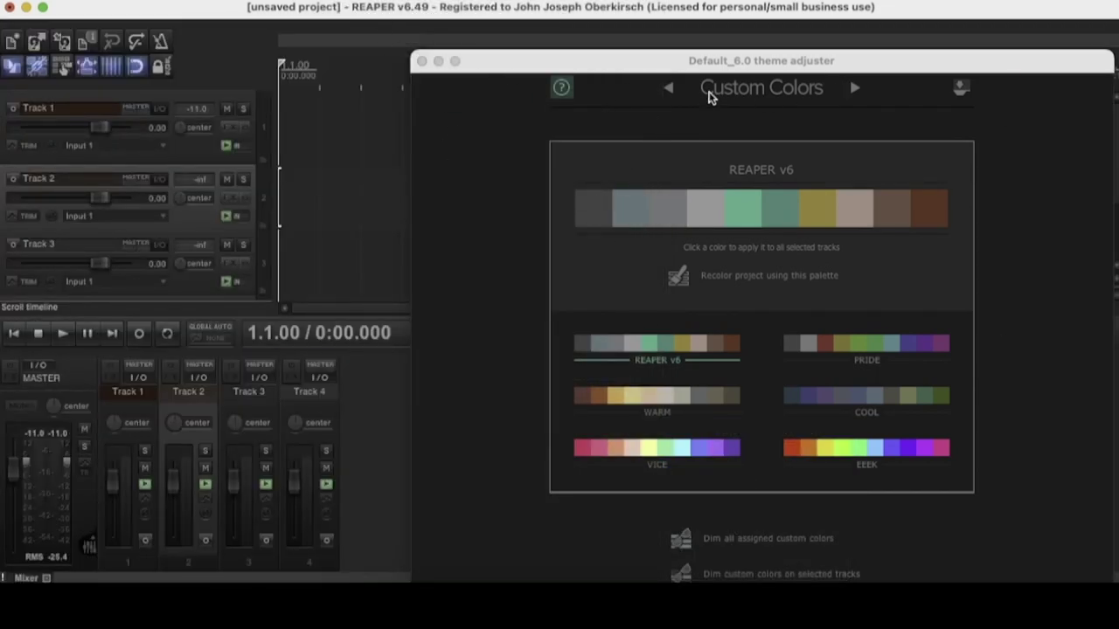
# On the Blackmore page, set gamma to 0.75 and raise highlights to 0.26
pyautogui.click(854, 89)
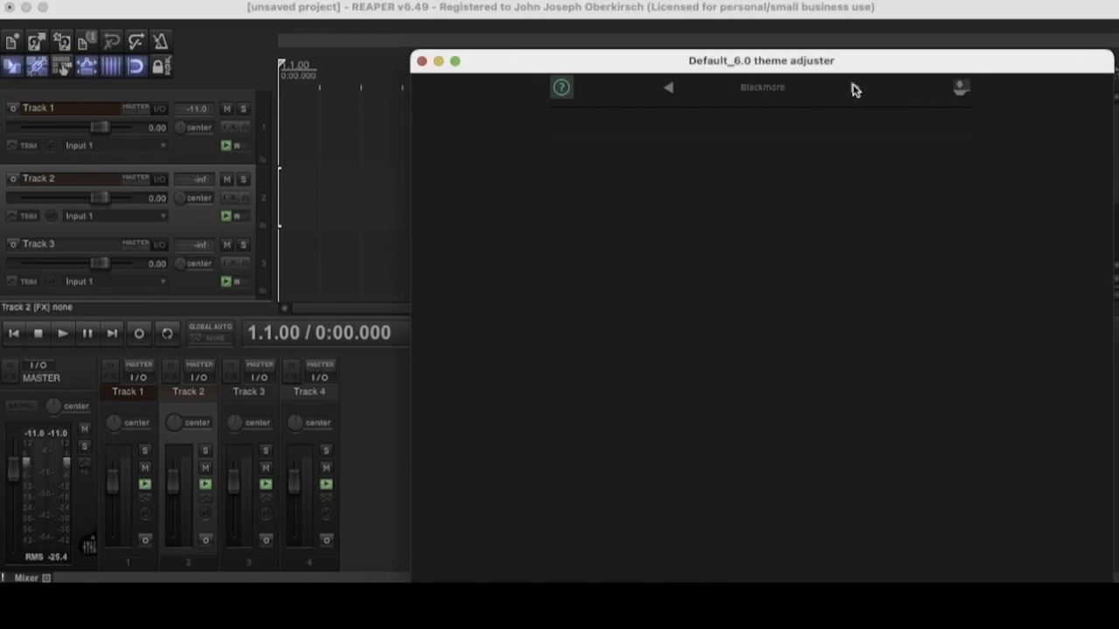
pyautogui.moveTo(854, 60); pyautogui.dragTo(812, 50)
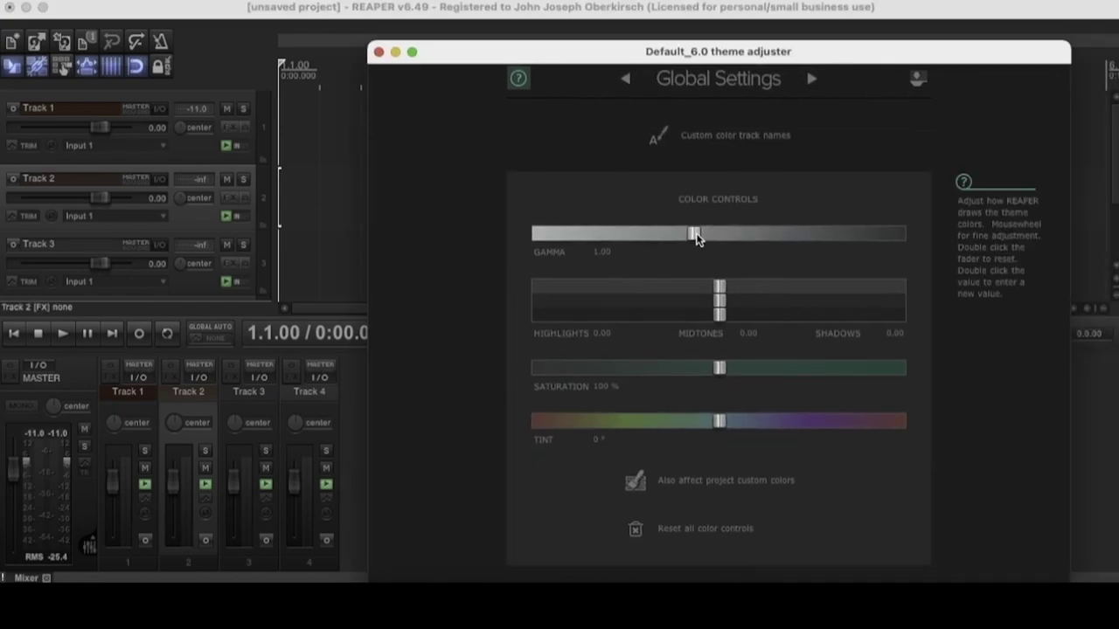
pyautogui.moveTo(696, 234); pyautogui.dragTo(971, 236)
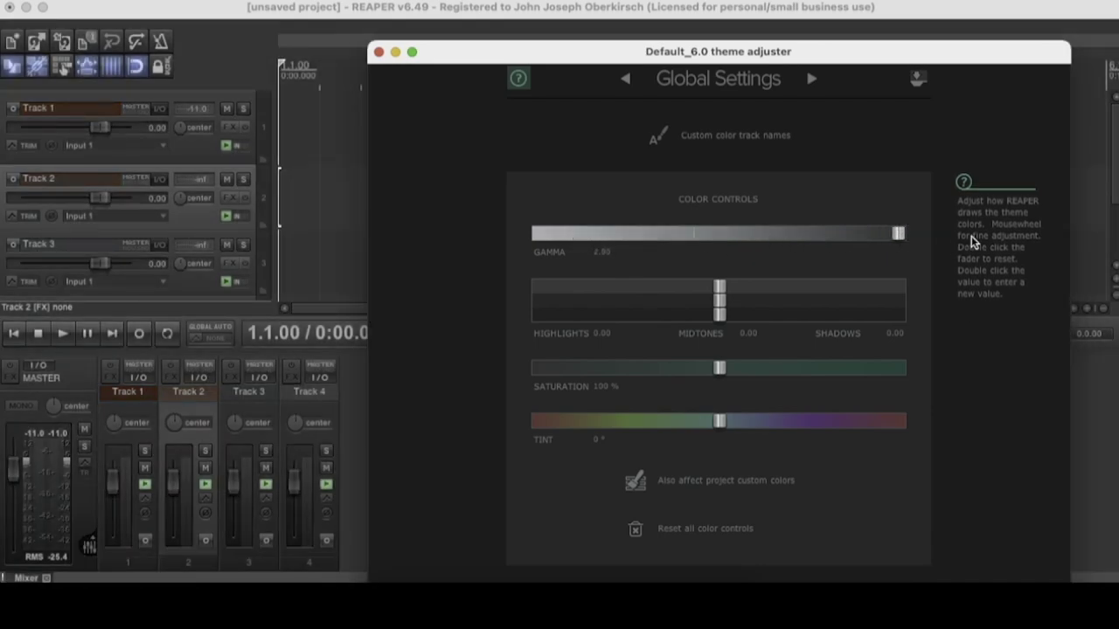
pyautogui.moveTo(898, 236)
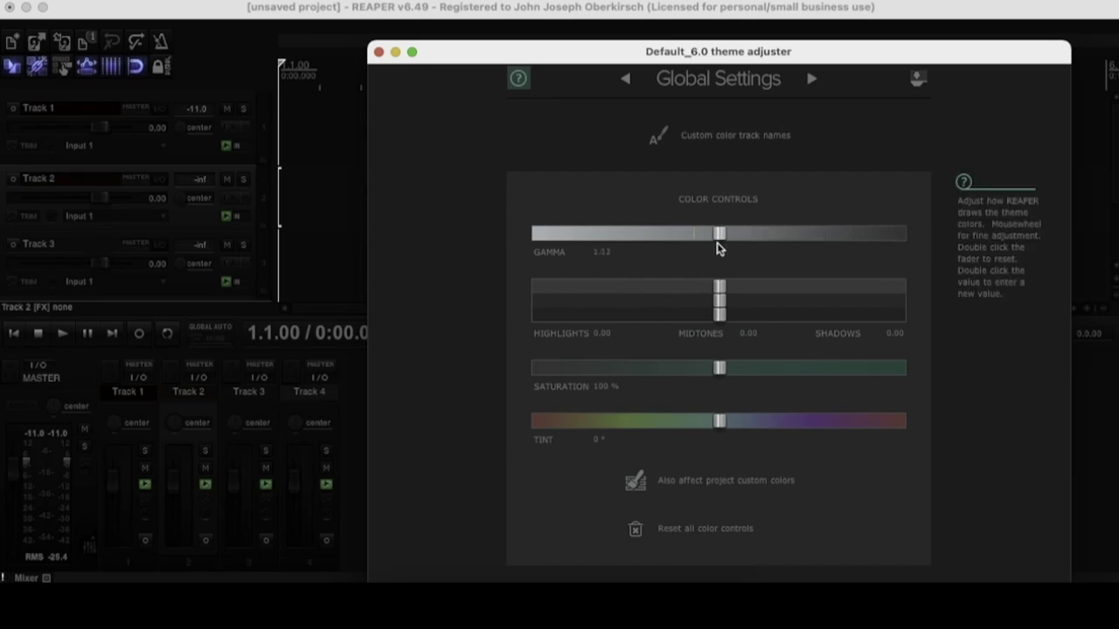
pyautogui.moveTo(717, 242); pyautogui.dragTo(641, 233)
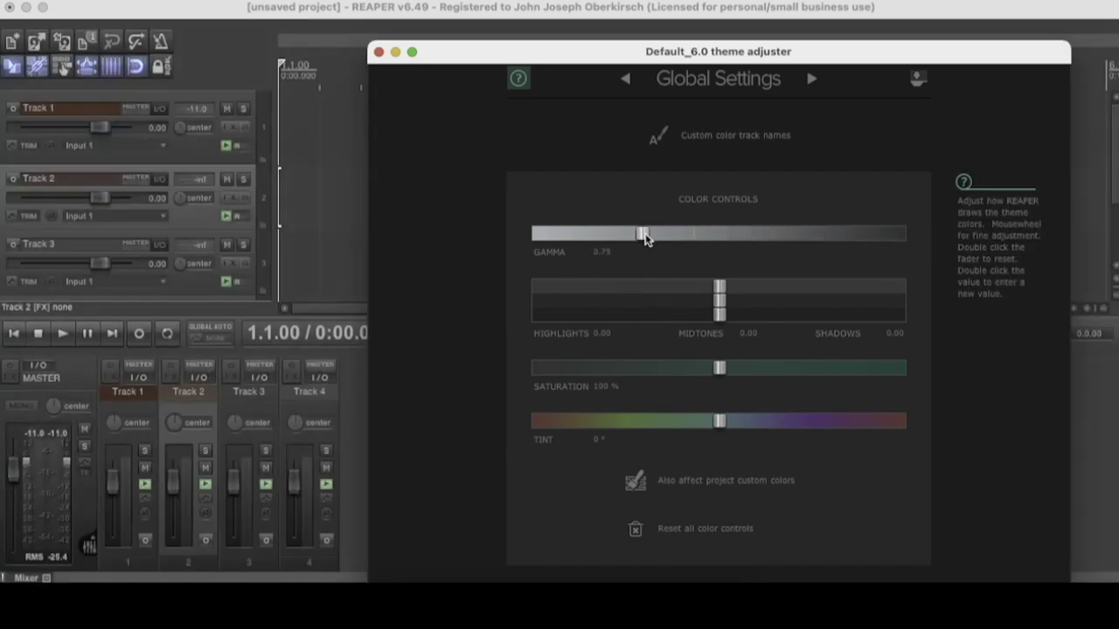
pyautogui.moveTo(722, 291); pyautogui.dragTo(722, 320)
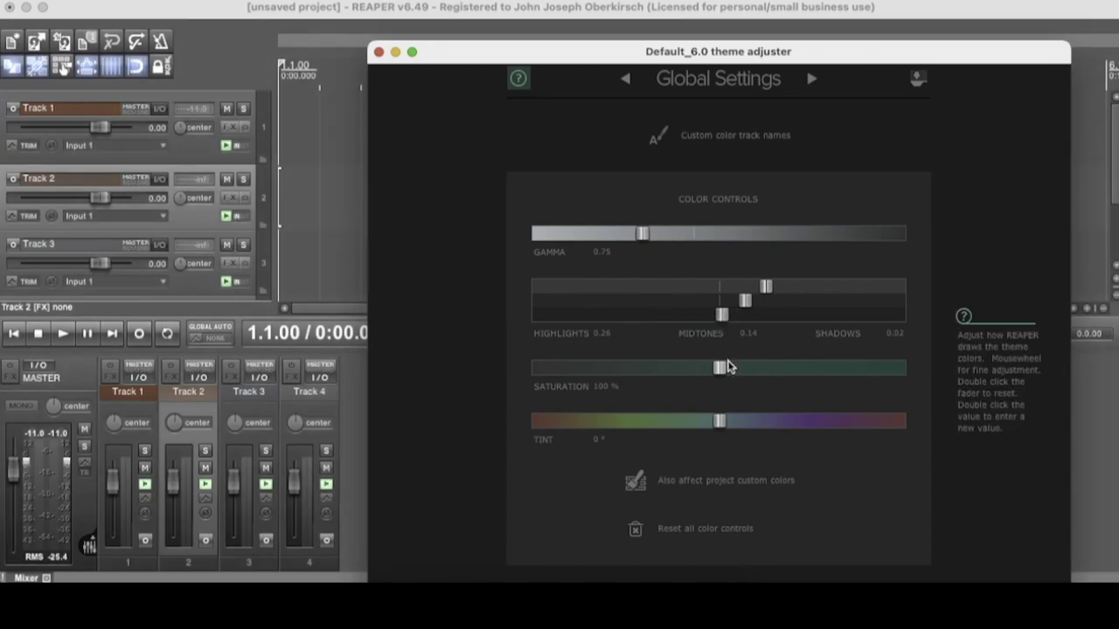
# Raise saturation to 102% and close the theme adjuster
pyautogui.moveTo(716, 374)
pyautogui.mouseDown()
pyautogui.moveTo(848, 385)
pyautogui.moveTo(720, 376)
pyautogui.mouseUp()
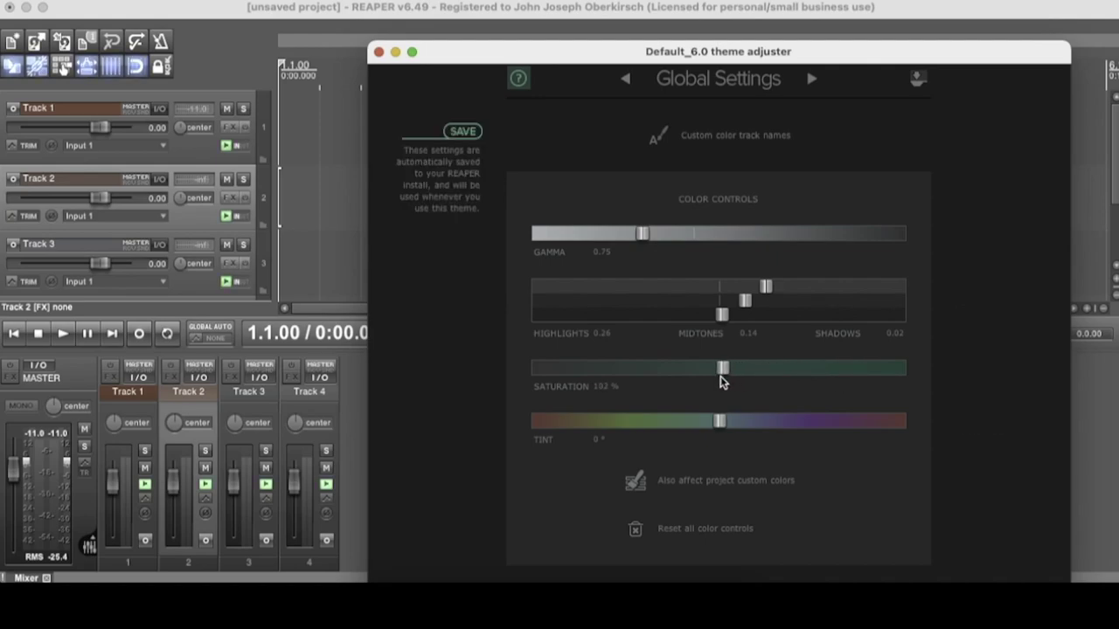
pyautogui.moveTo(442, 55); pyautogui.dragTo(408, 66)
pyautogui.click(342, 62)
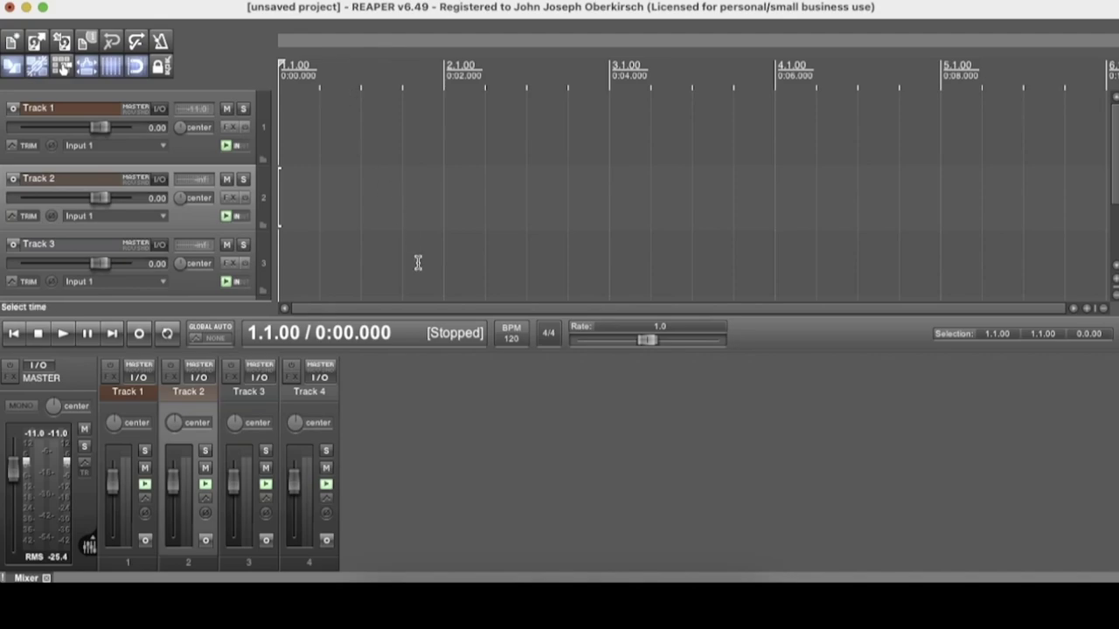
# Open the REAPER Stash themes listing from reaper.fm and close the duplicate tab
pyautogui.click(381, 577)
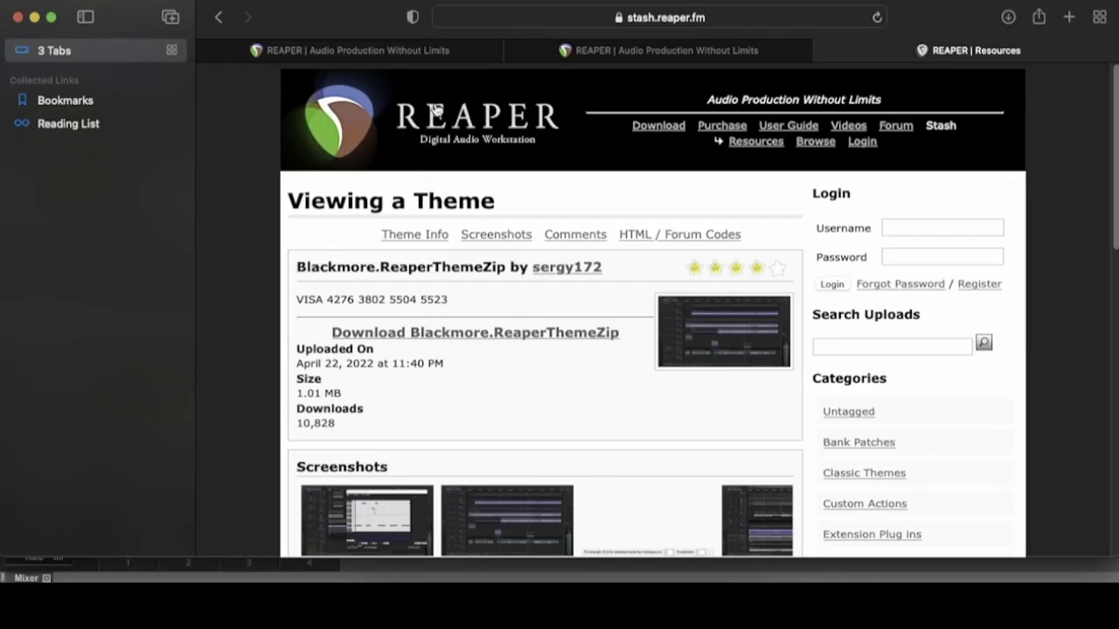
pyautogui.click(435, 109)
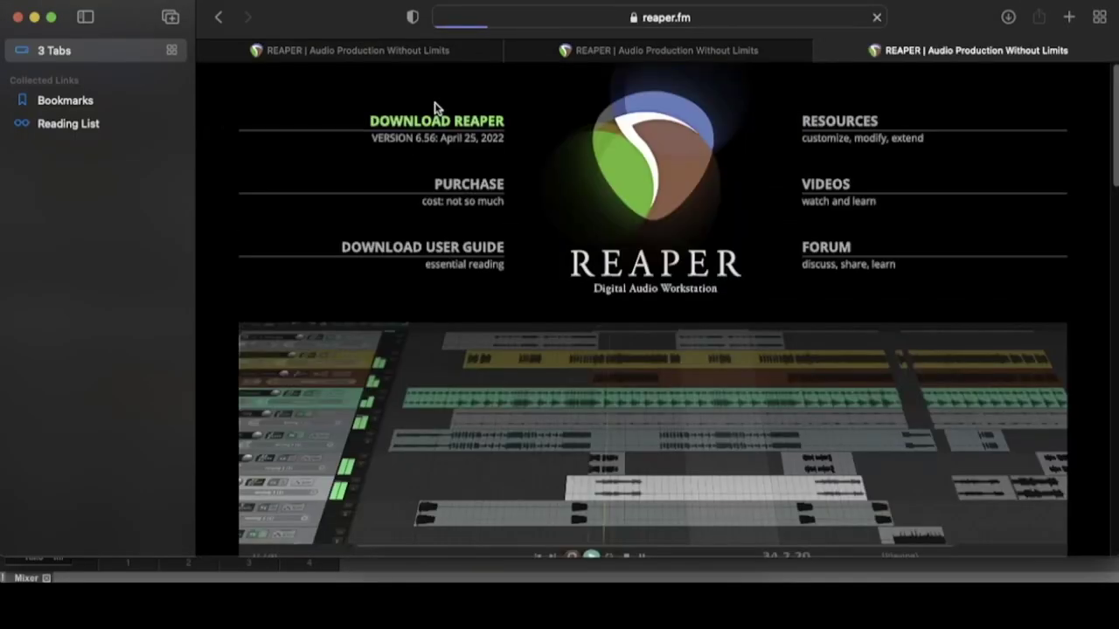
pyautogui.moveTo(836, 133)
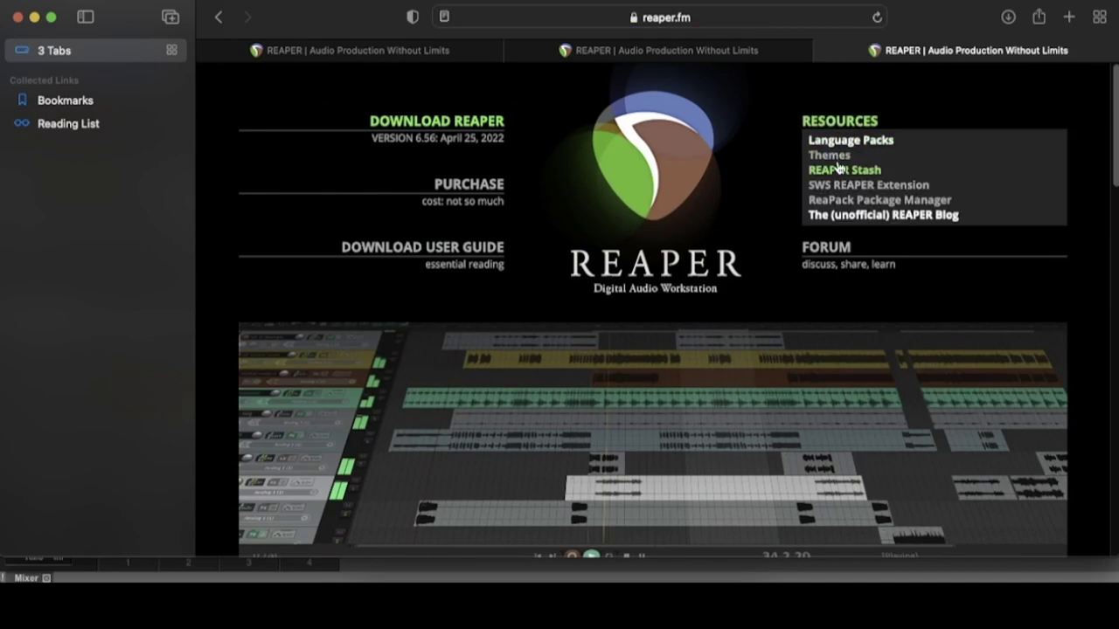
pyautogui.click(837, 156)
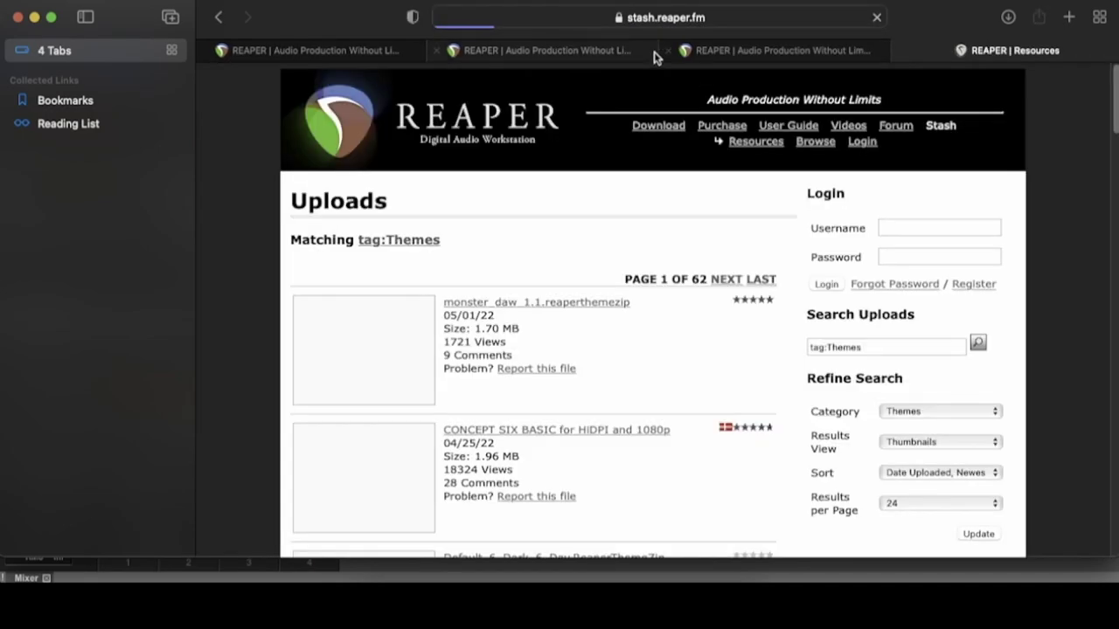
pyautogui.click(669, 50)
pyautogui.scroll(-5, 583, 337)
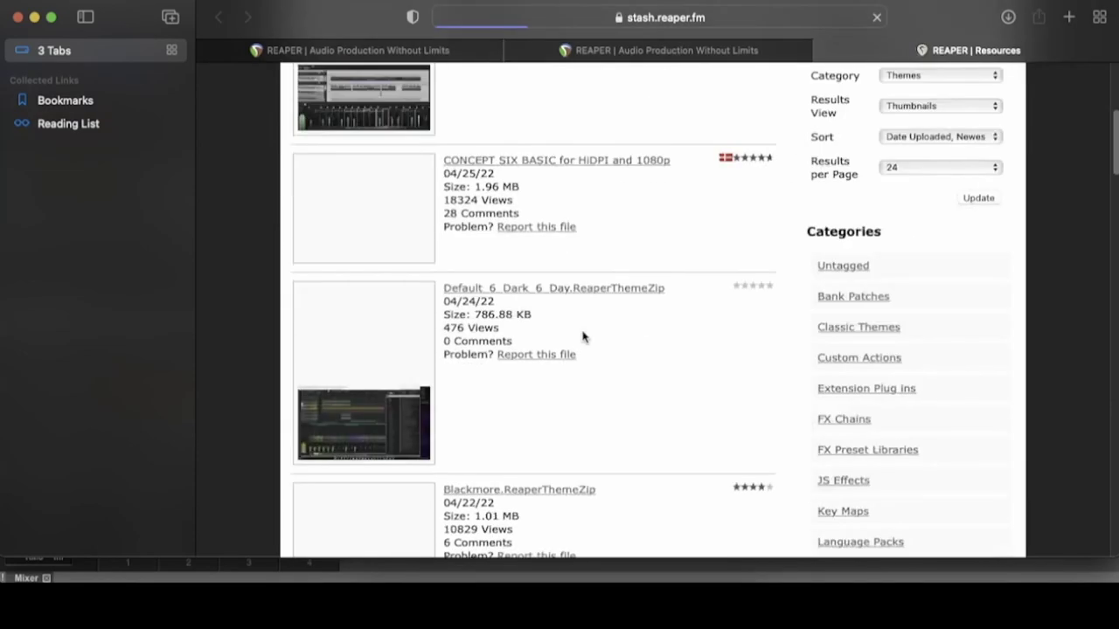
pyautogui.scroll(5, 583, 336)
# On the next themes page, open Flat Madness 3.6c Black, then return to REAPER
pyautogui.click(725, 279)
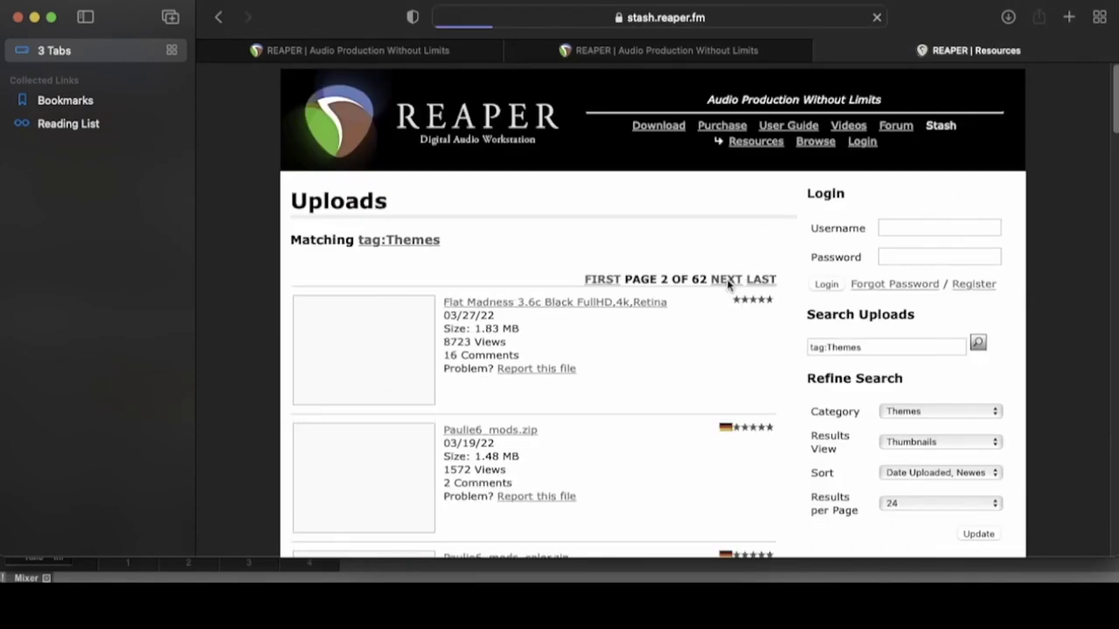
pyautogui.scroll(-3, 620, 315)
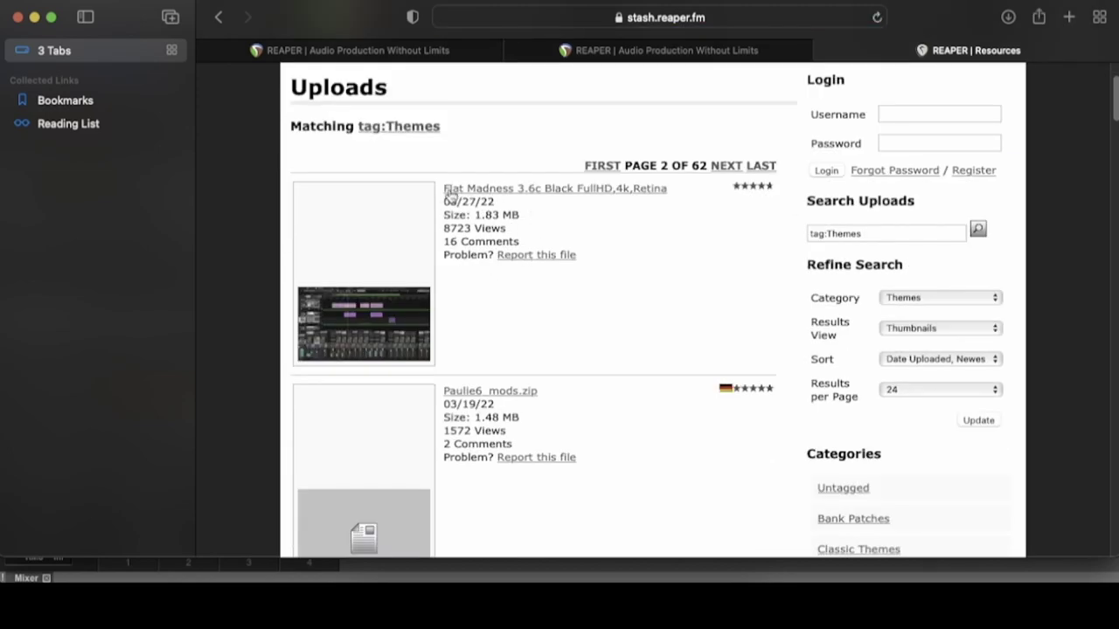
pyautogui.scroll(-8, 537, 340)
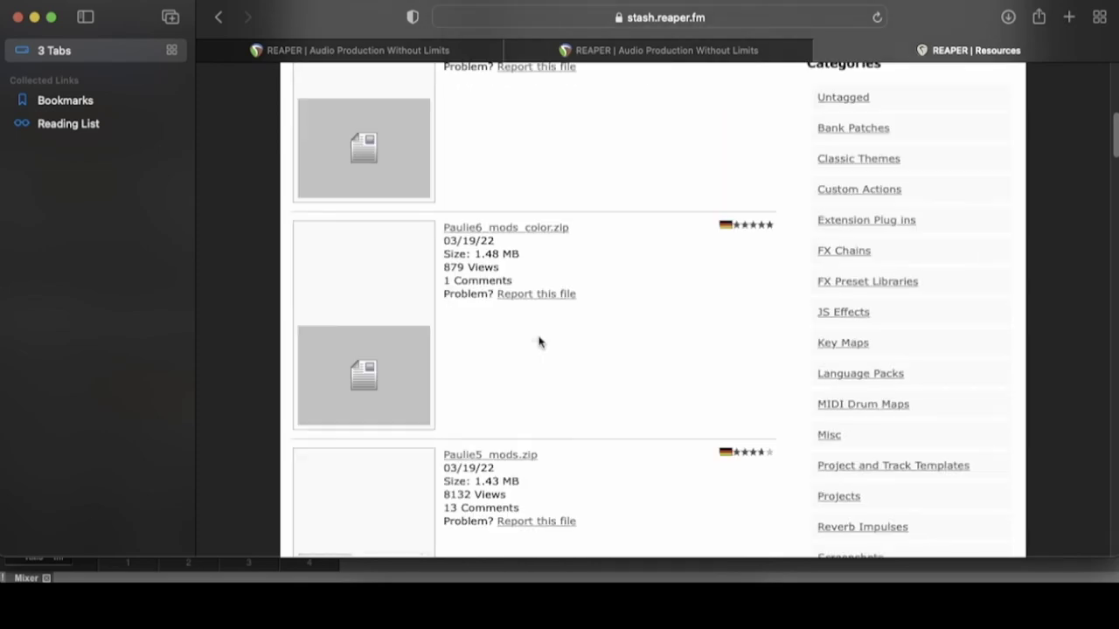
pyautogui.scroll(-10, 539, 343)
pyautogui.scroll(18, 542, 339)
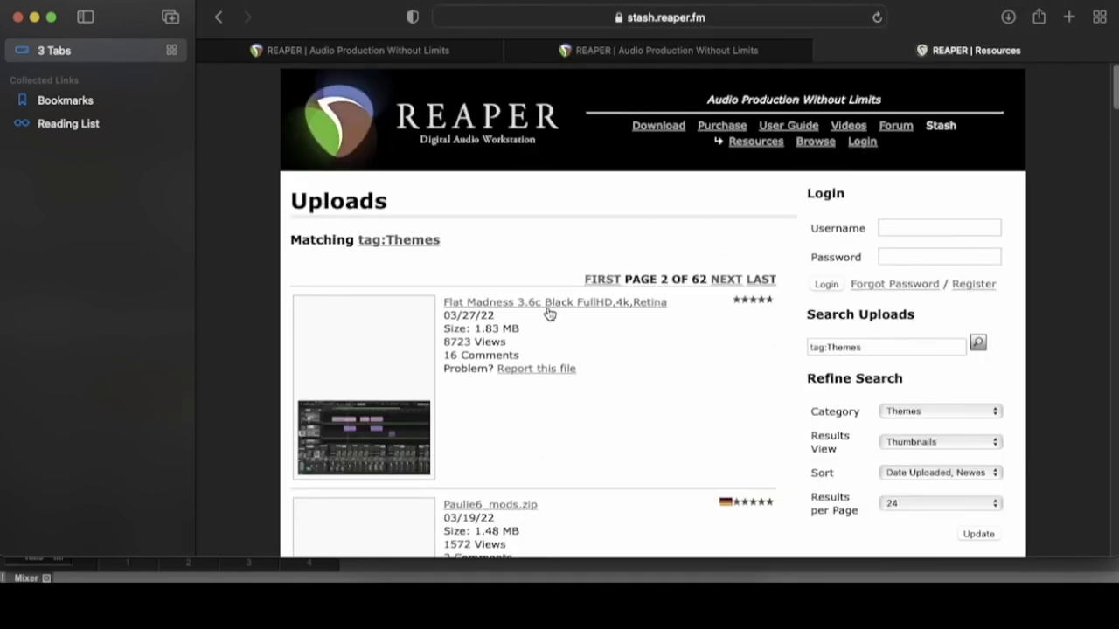
pyautogui.click(559, 304)
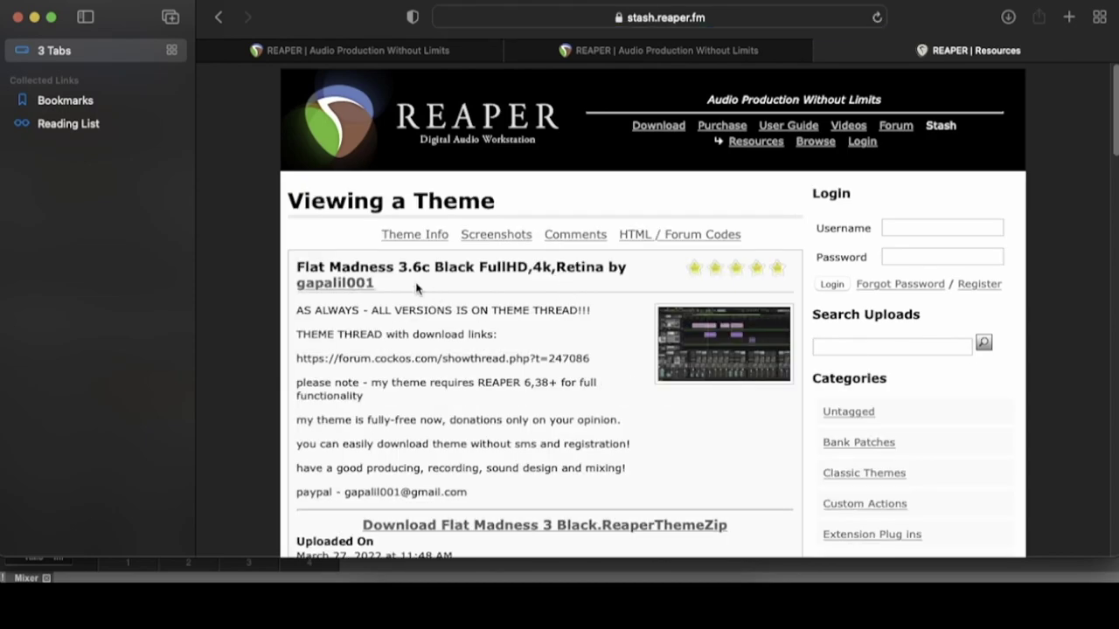
pyautogui.scroll(-1, 409, 297)
pyautogui.scroll(-2, 408, 297)
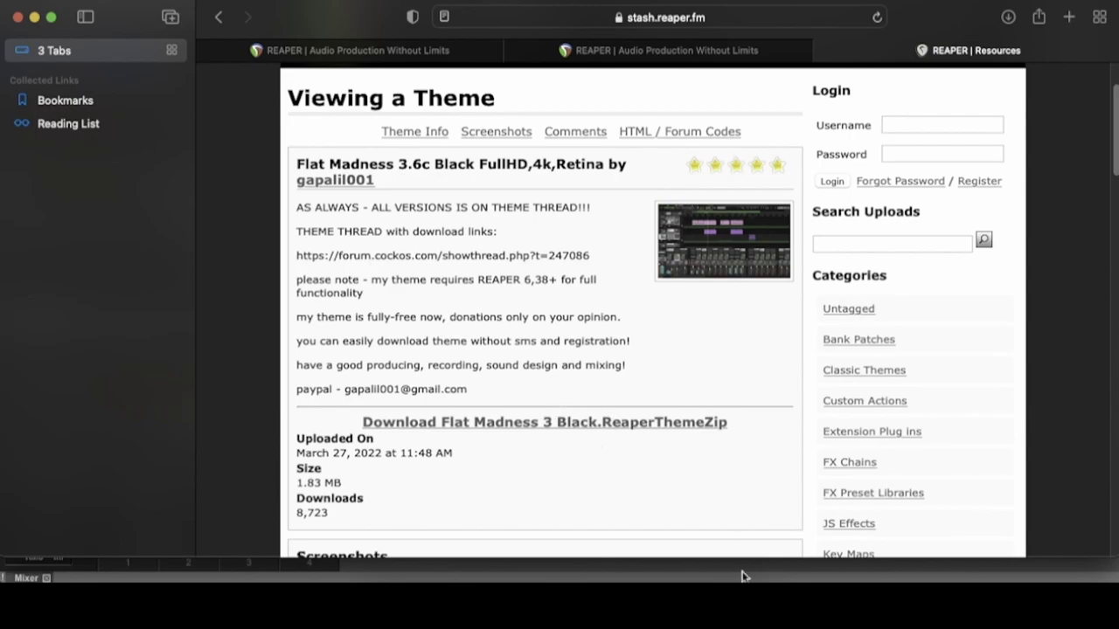
pyautogui.click(715, 594)
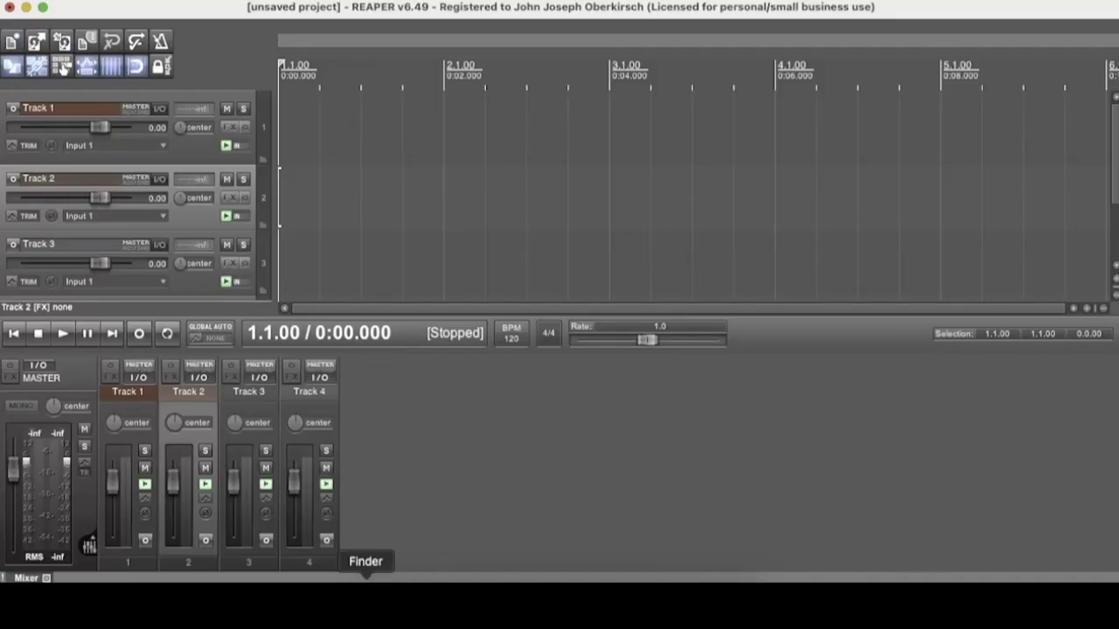
# Drag Blackmore.ReaperThemeZip from Downloads into REAPER, then close the Finder window
pyautogui.click(365, 598)
pyautogui.moveTo(455, 71); pyautogui.dragTo(890, 154)
pyautogui.click(290, 199)
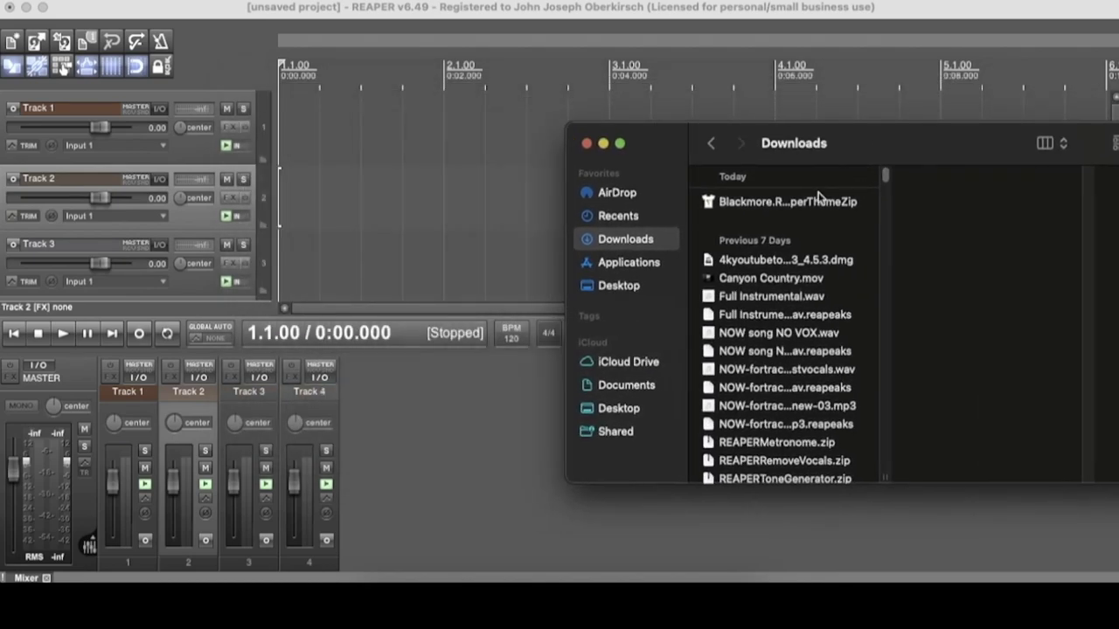
pyautogui.moveTo(809, 203); pyautogui.dragTo(442, 197)
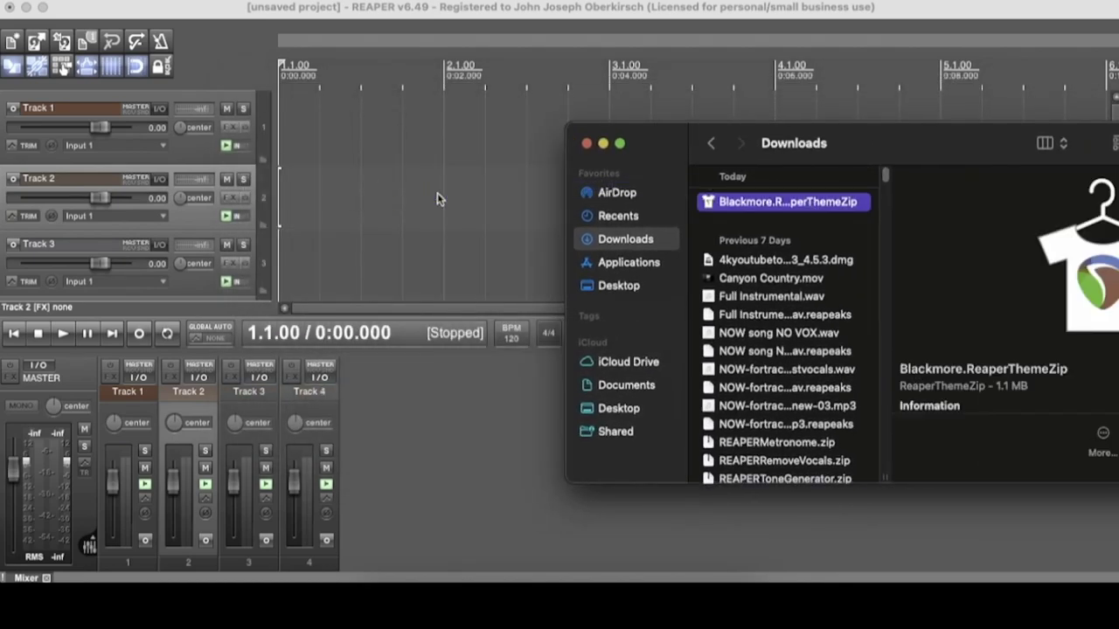
pyautogui.moveTo(857, 156); pyautogui.dragTo(604, 135)
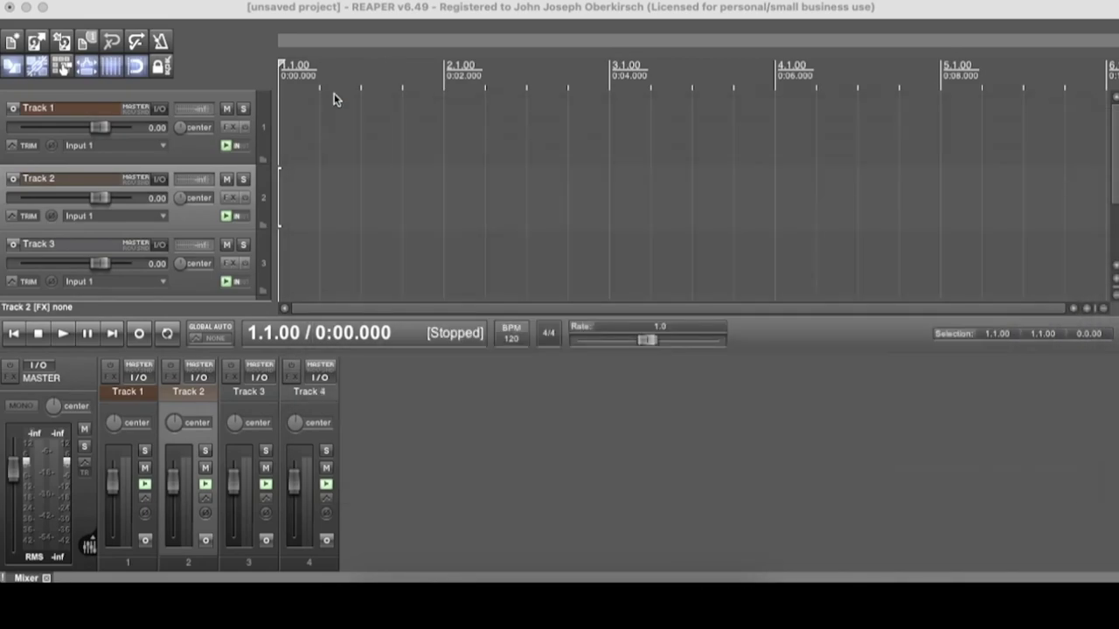
pyautogui.click(333, 128)
pyautogui.click(337, 0)
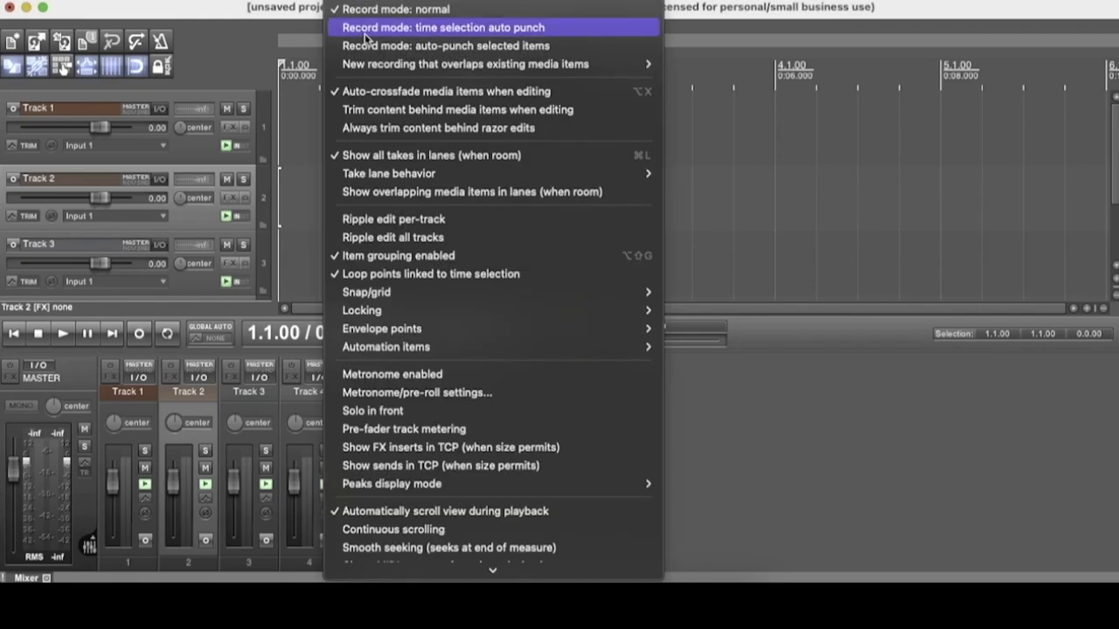
pyautogui.moveTo(459, 539)
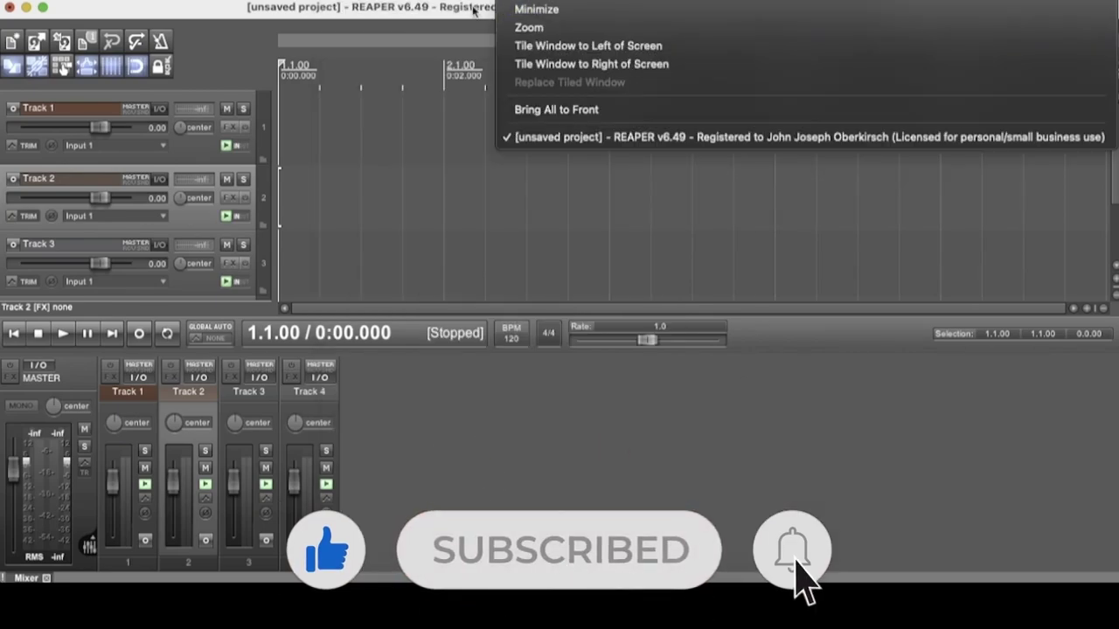
pyautogui.click(473, 9)
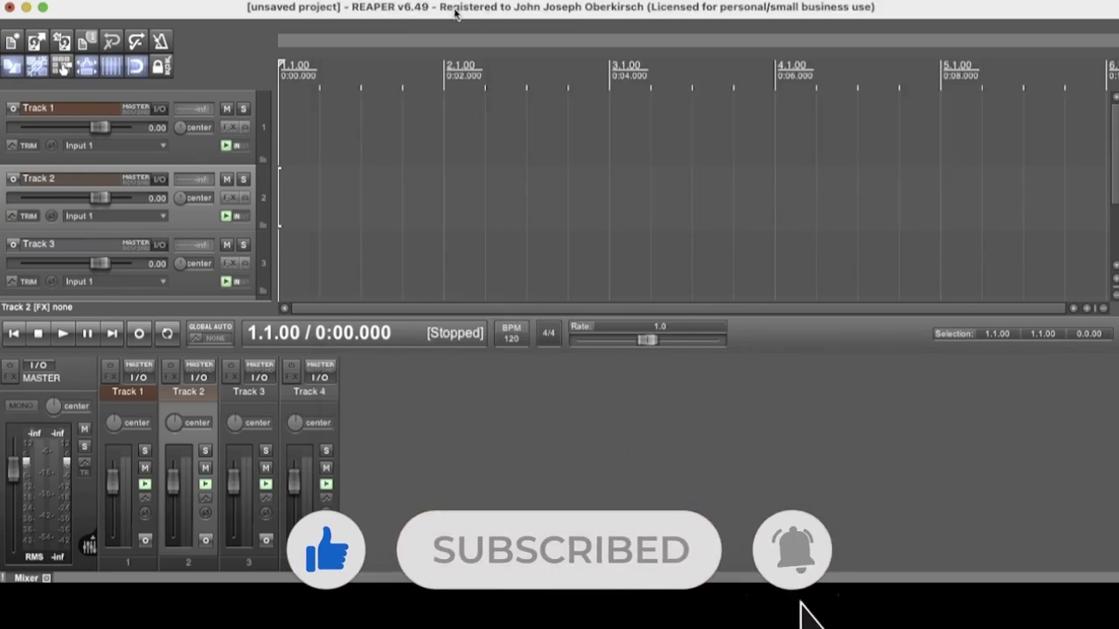